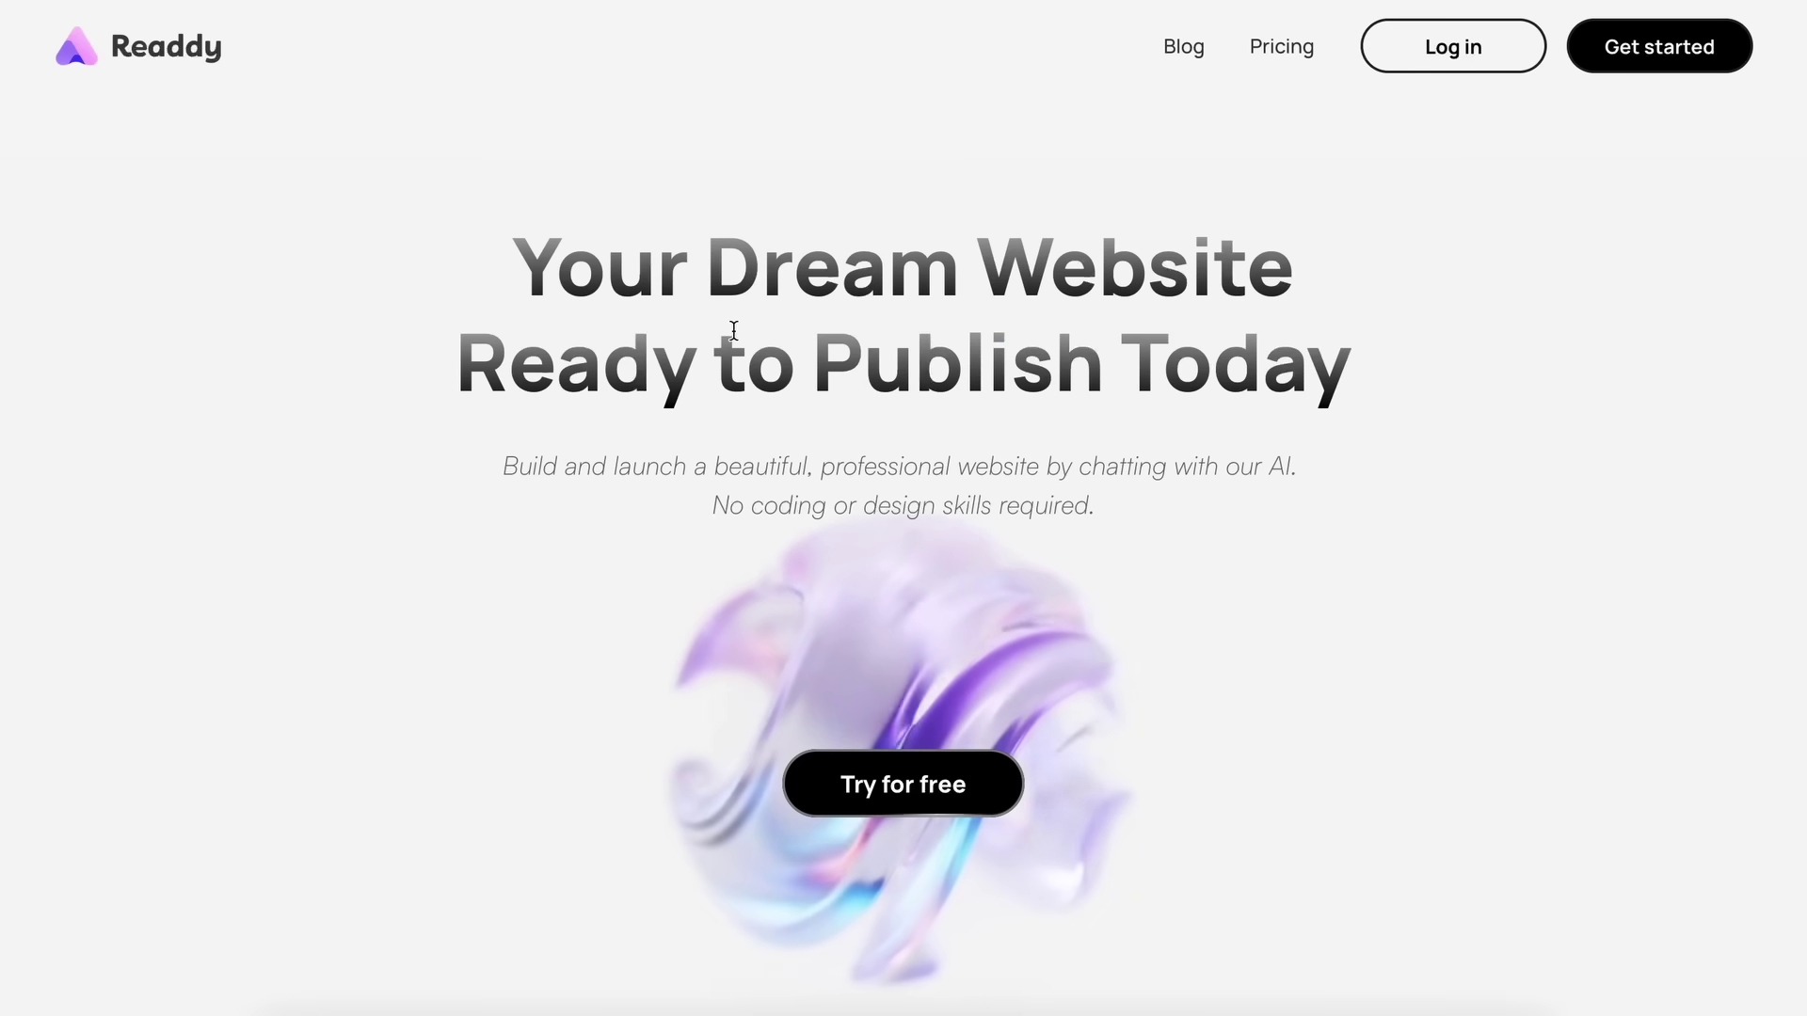
- Highlight the landing page headline, the 'Ready to Publish Today' line and the first card's text
left_click_drag(519, 260, 1295, 296)
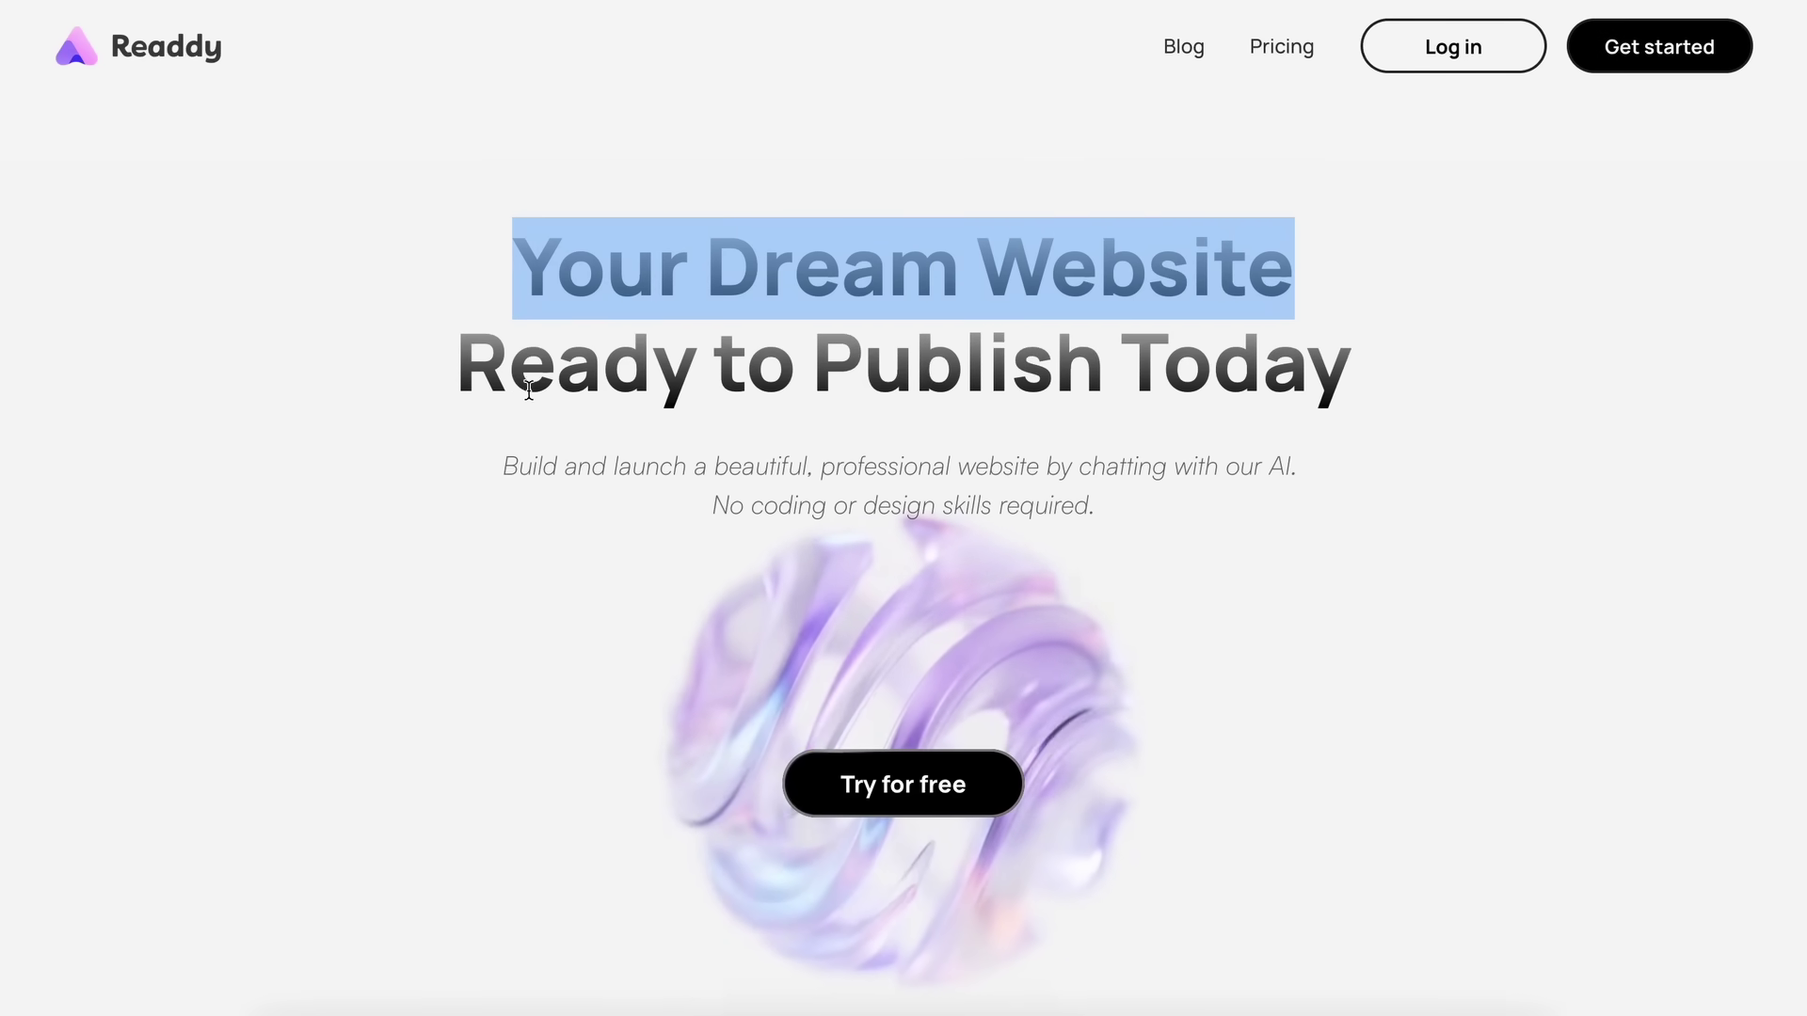
left_click_drag(470, 375, 470, 489)
left_click(488, 494)
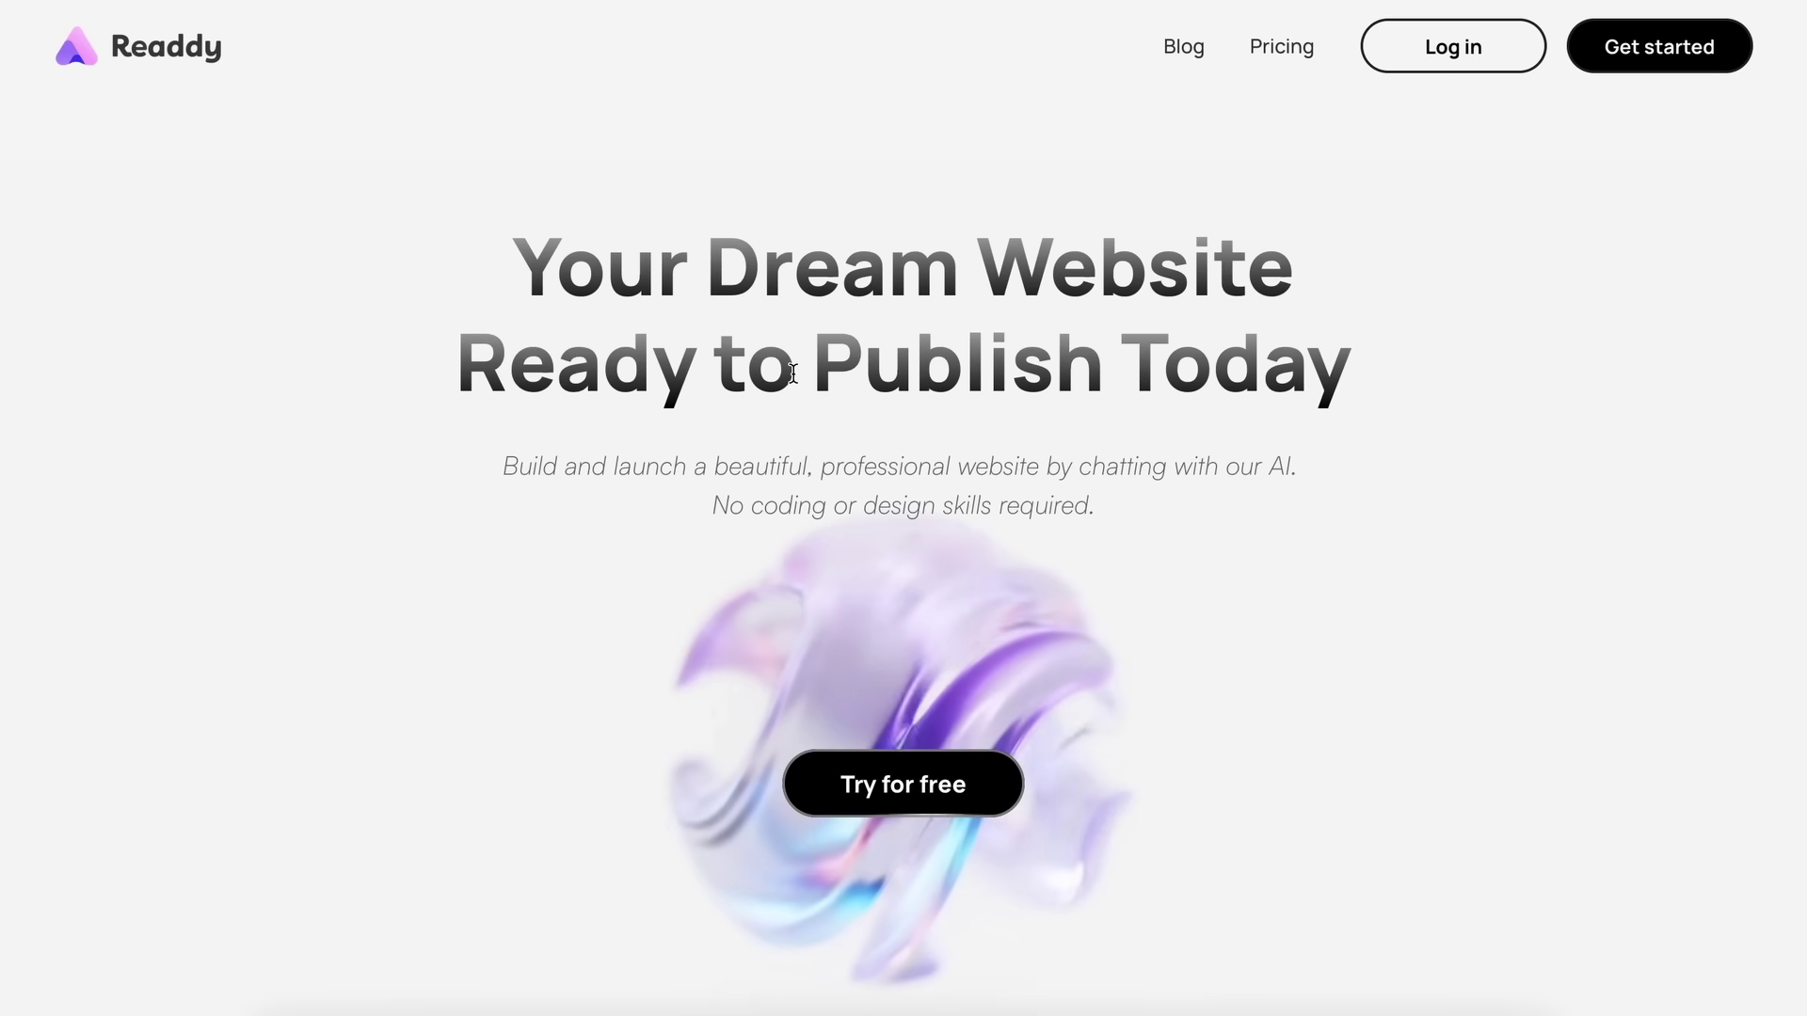
scroll(600, 401, "down", 10)
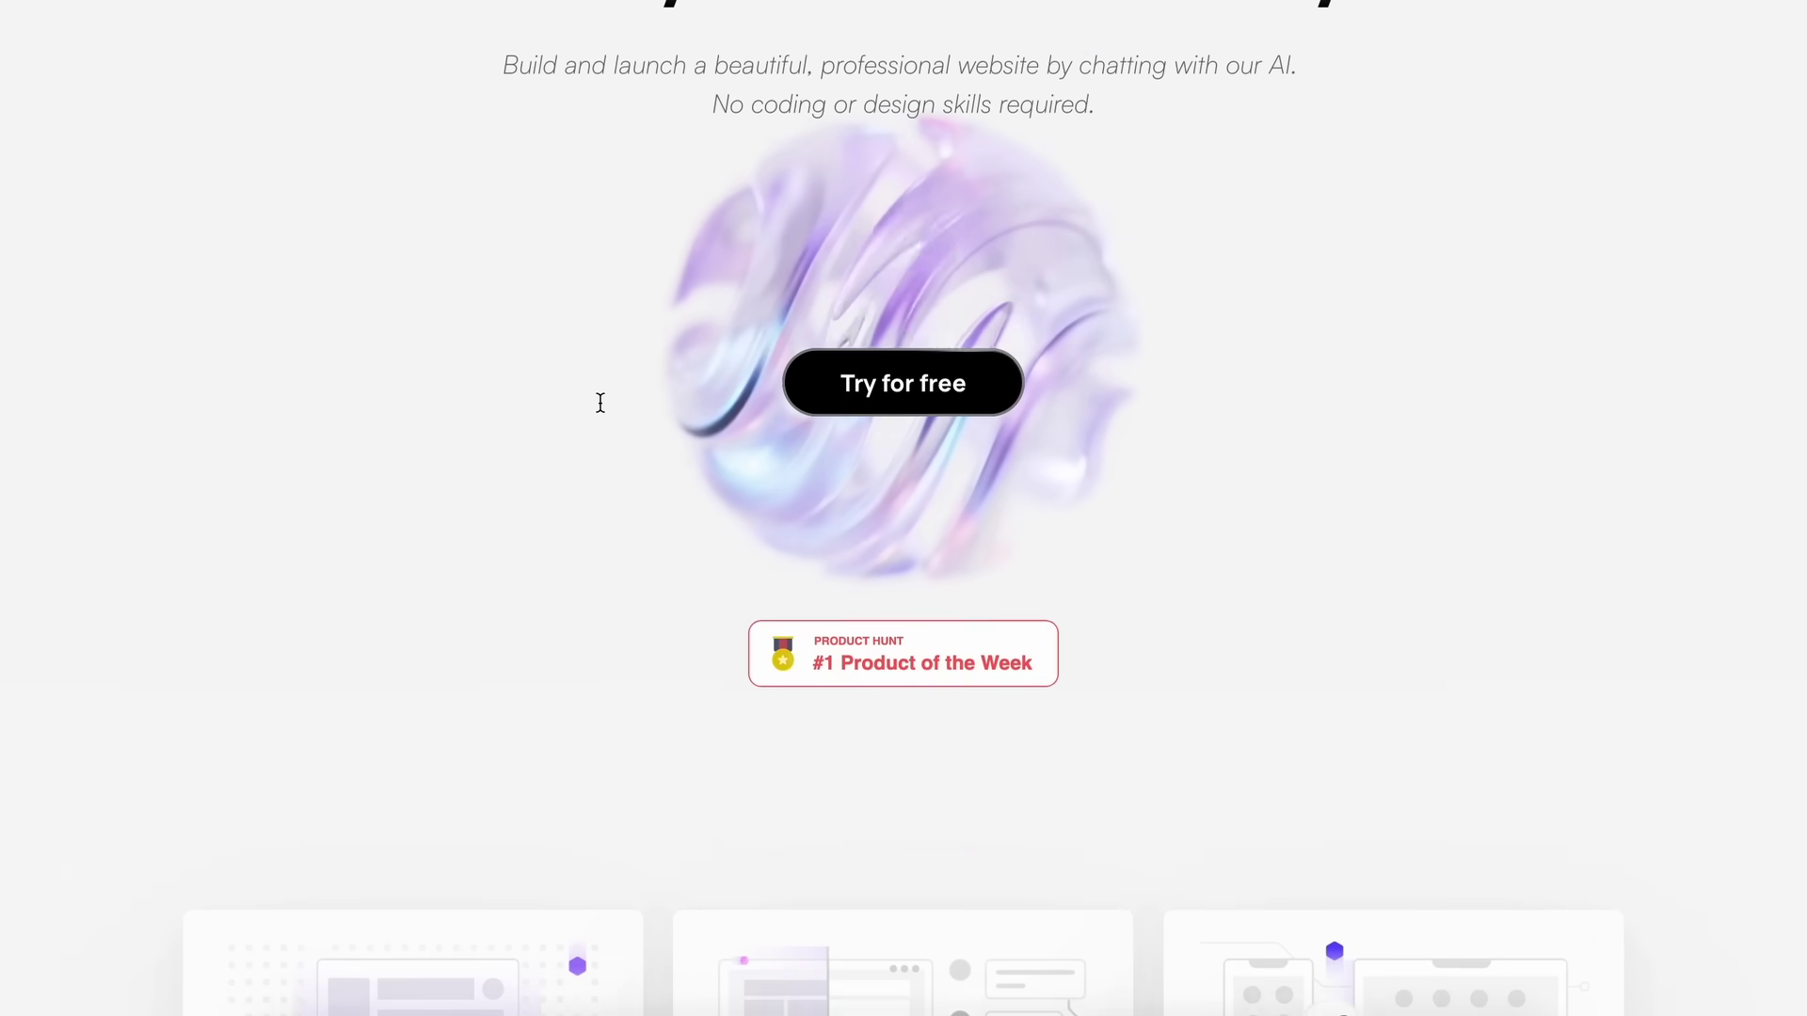
scroll(600, 401, "down", 3)
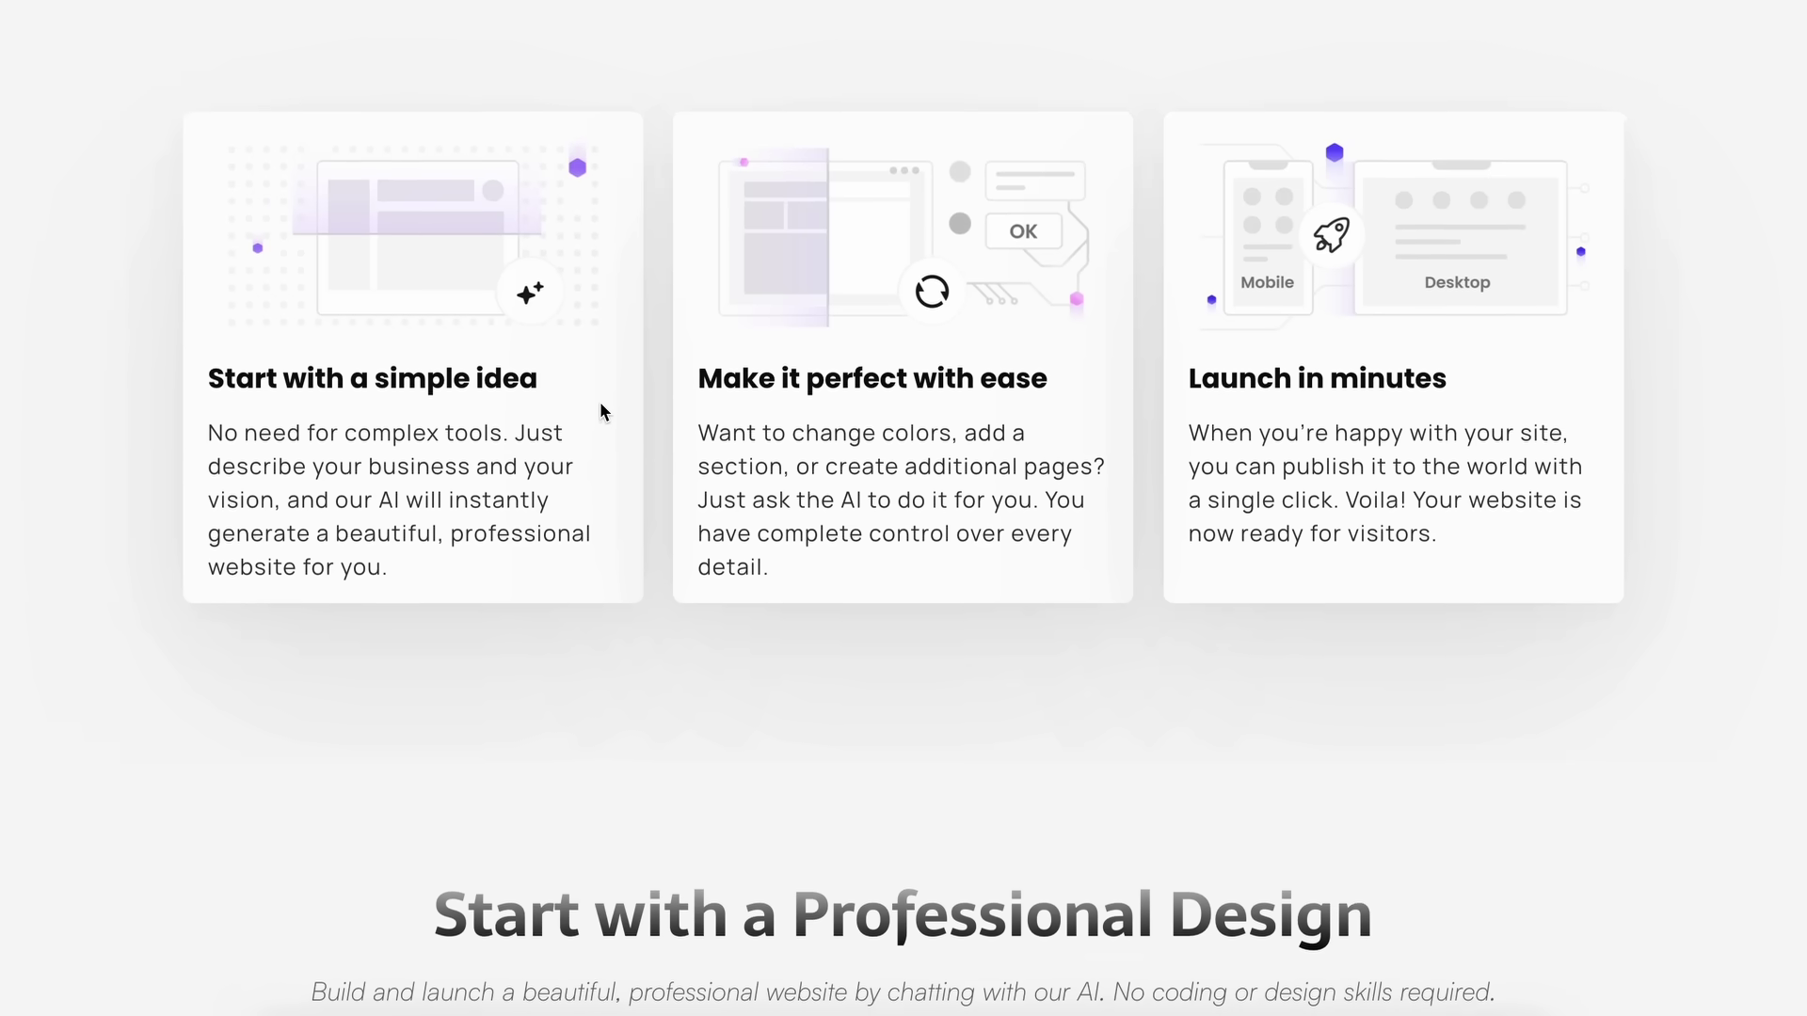
left_click_drag(212, 387, 541, 386)
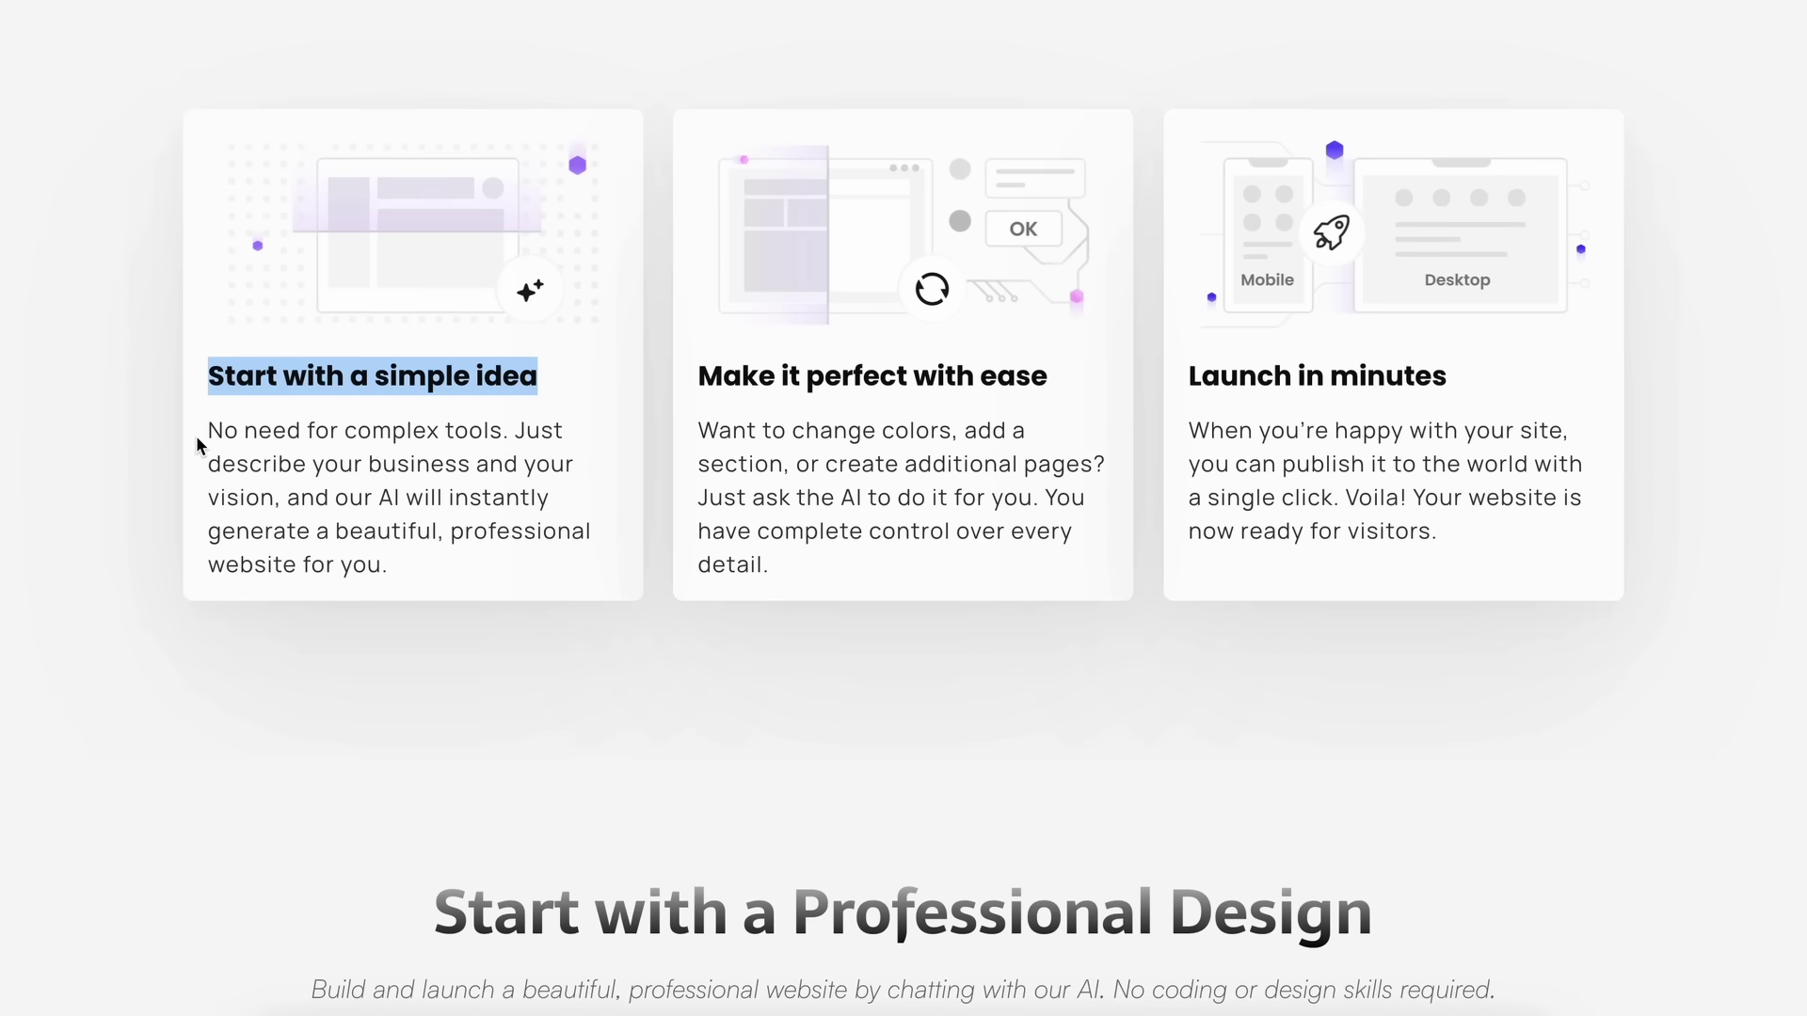
left_click_drag(209, 434, 226, 605)
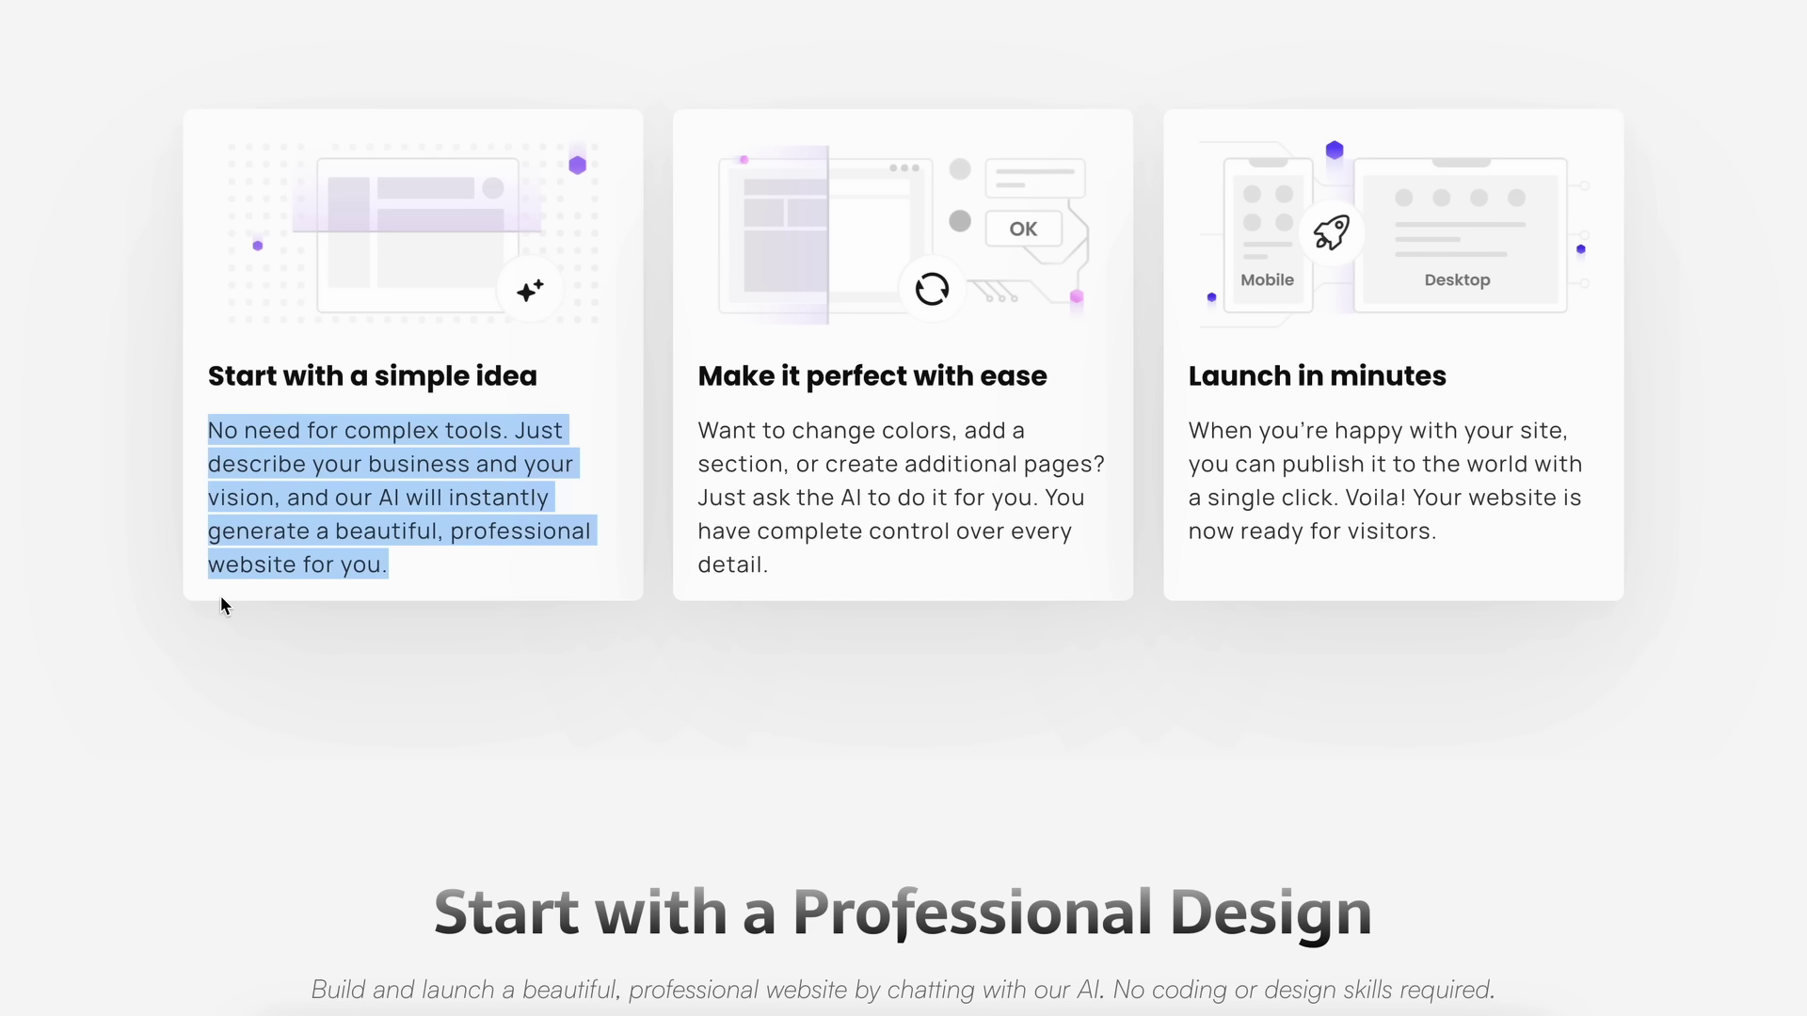
left_click(799, 489)
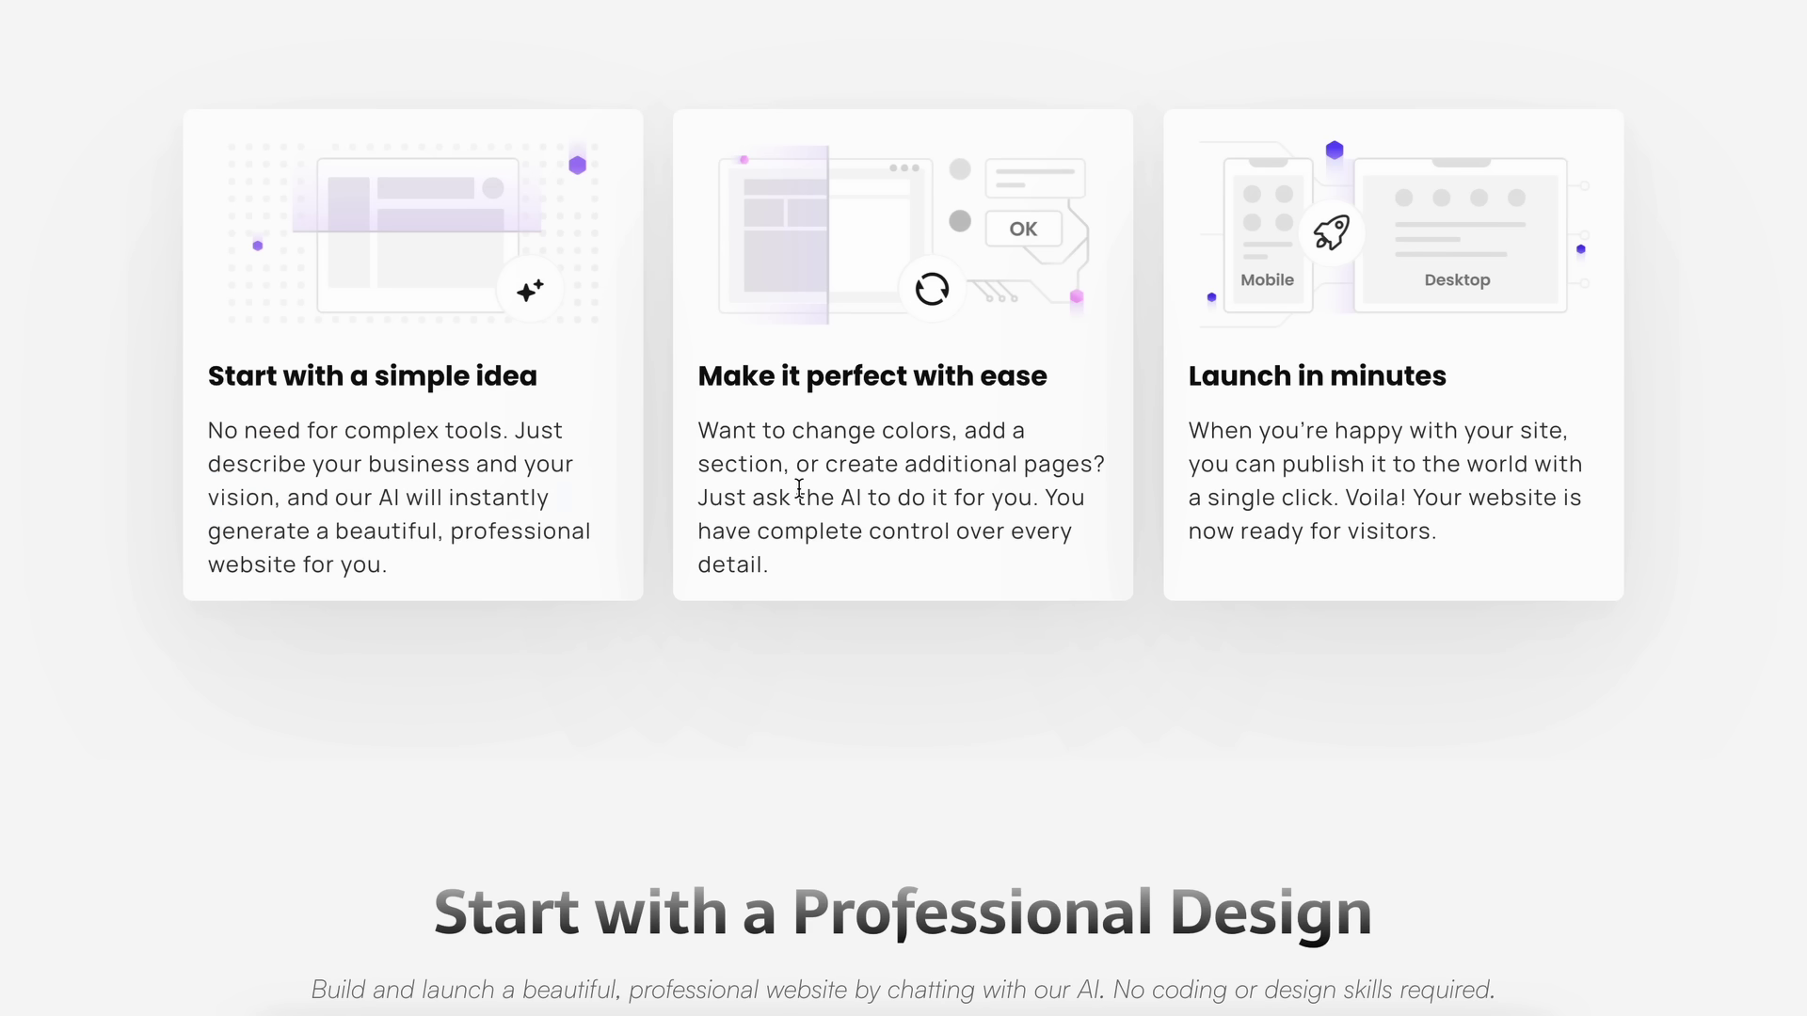
- Scroll through the landing page, highlight the middle card's description, and return to the top
scroll(799, 488, "down", 10)
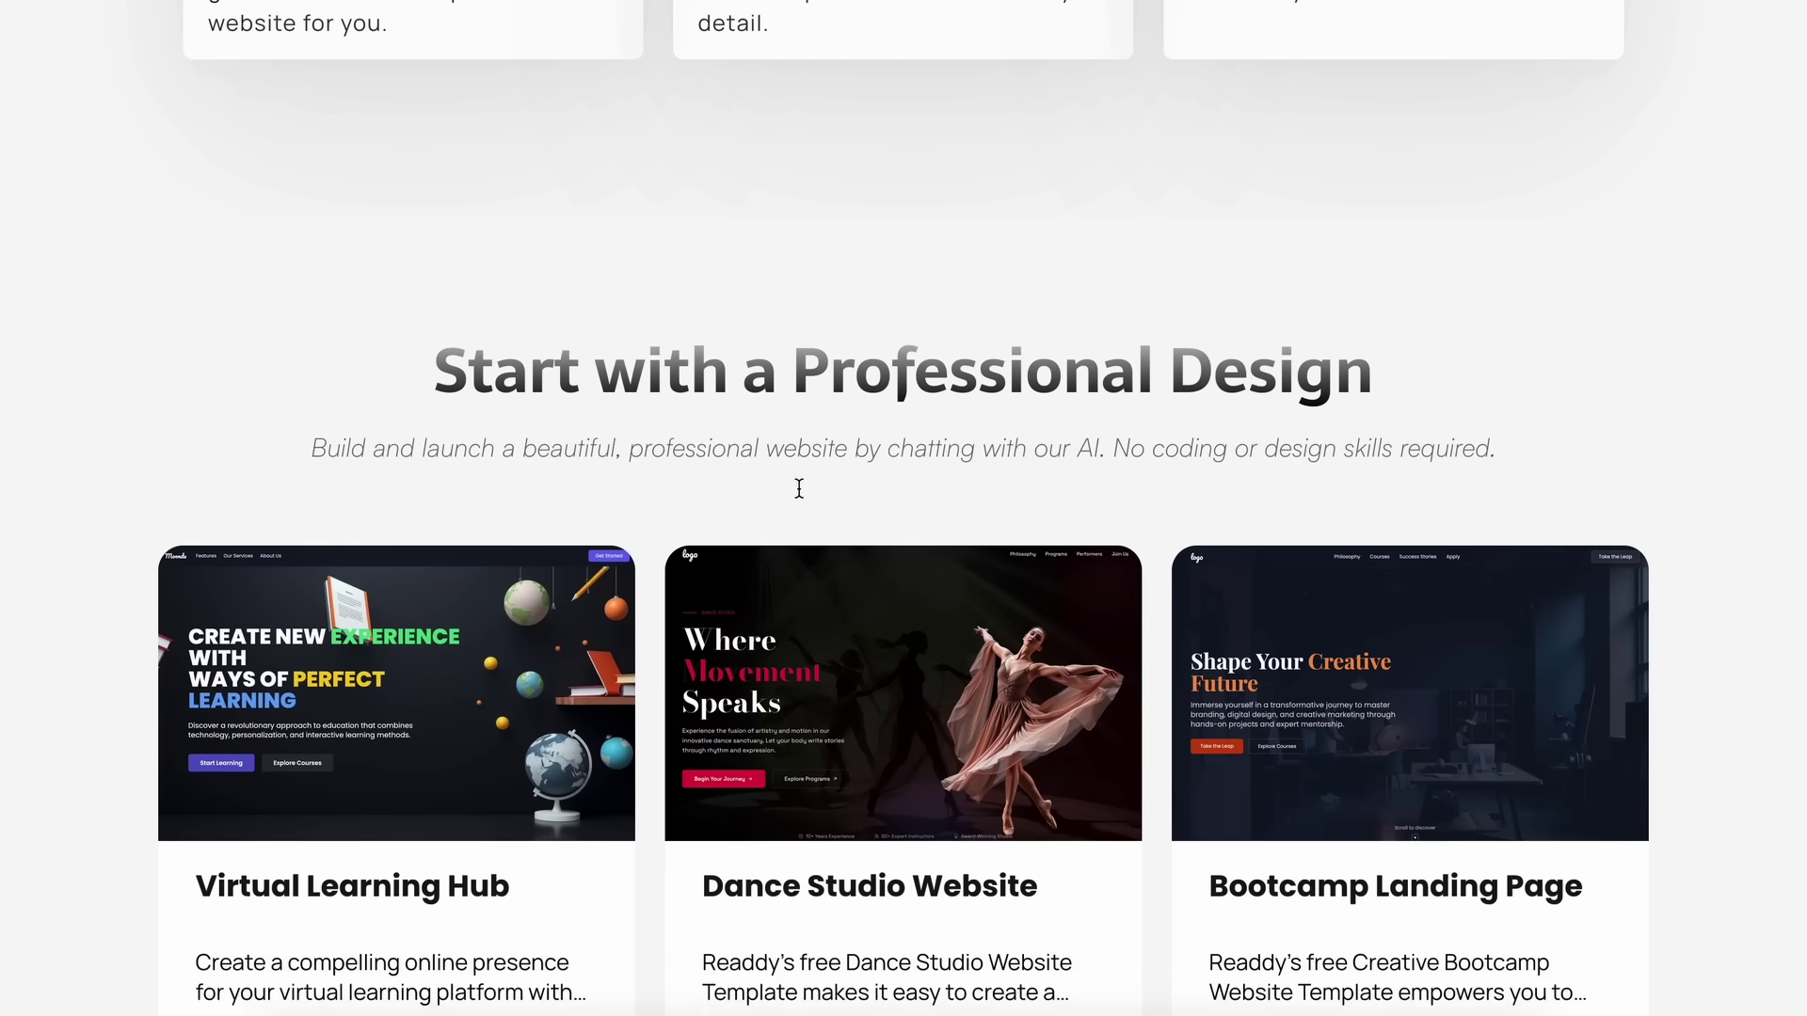
scroll(799, 488, "down", 12)
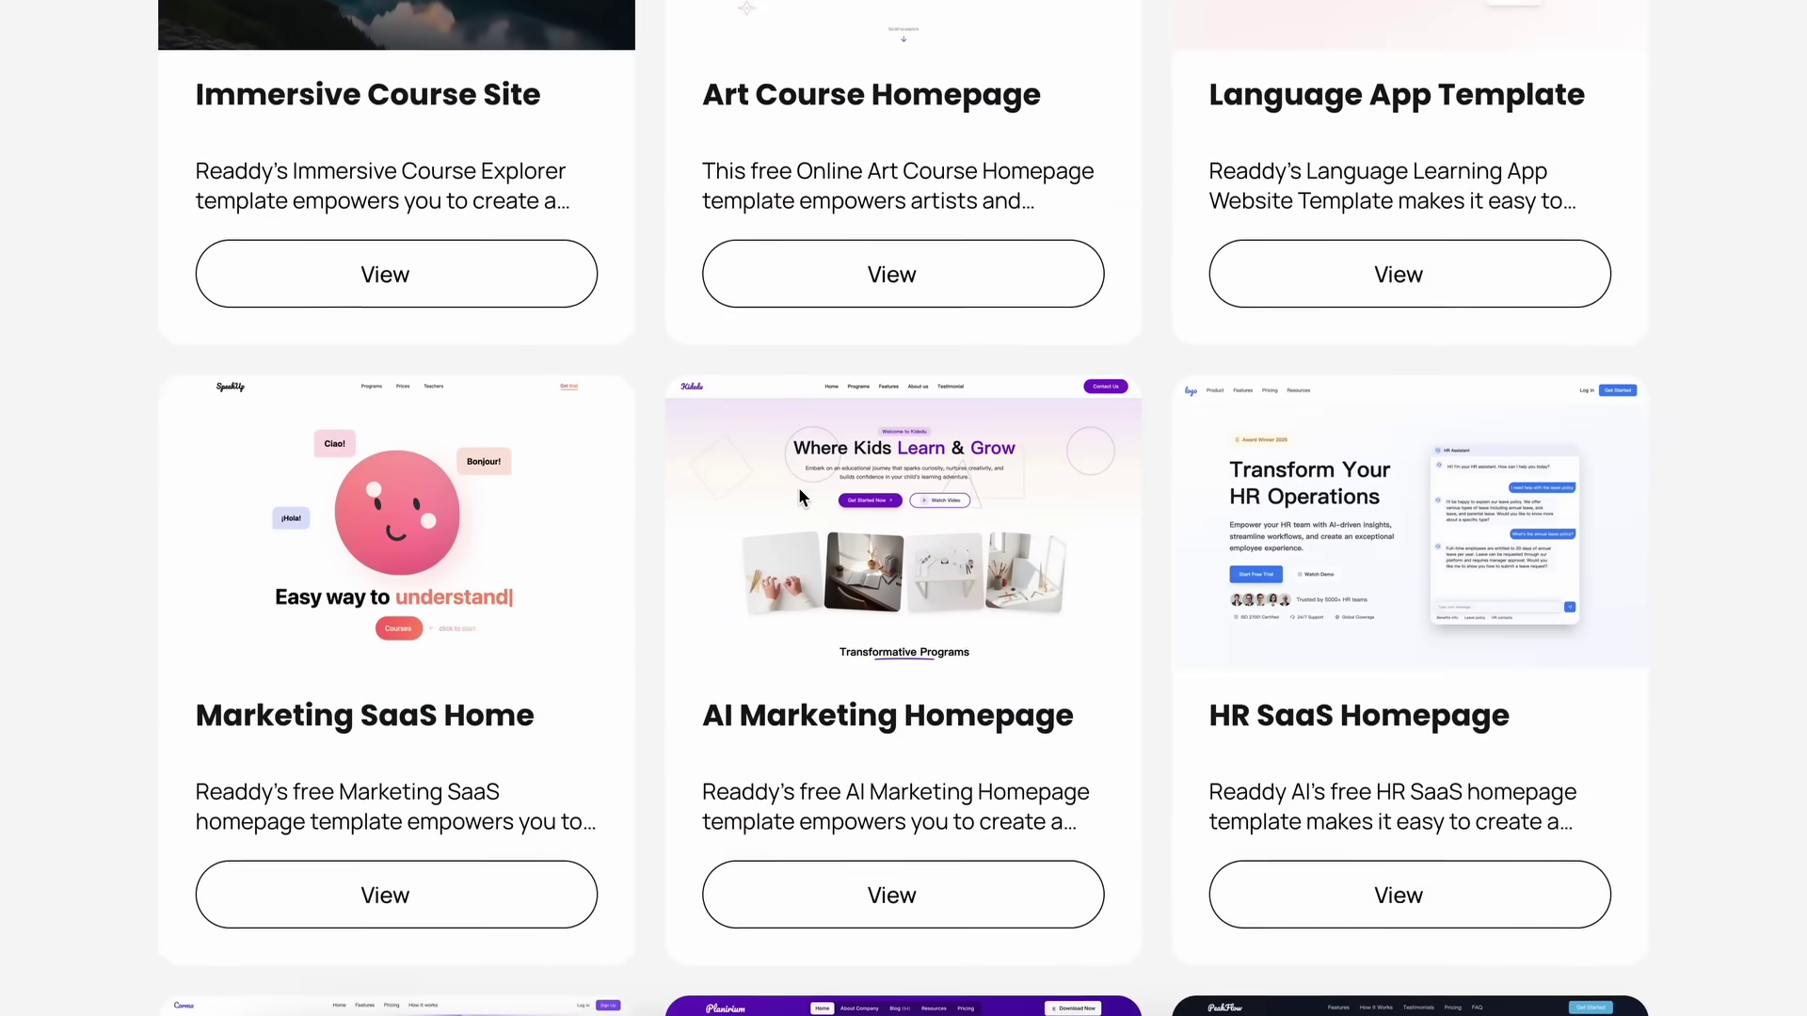
scroll(798, 488, "down", 16)
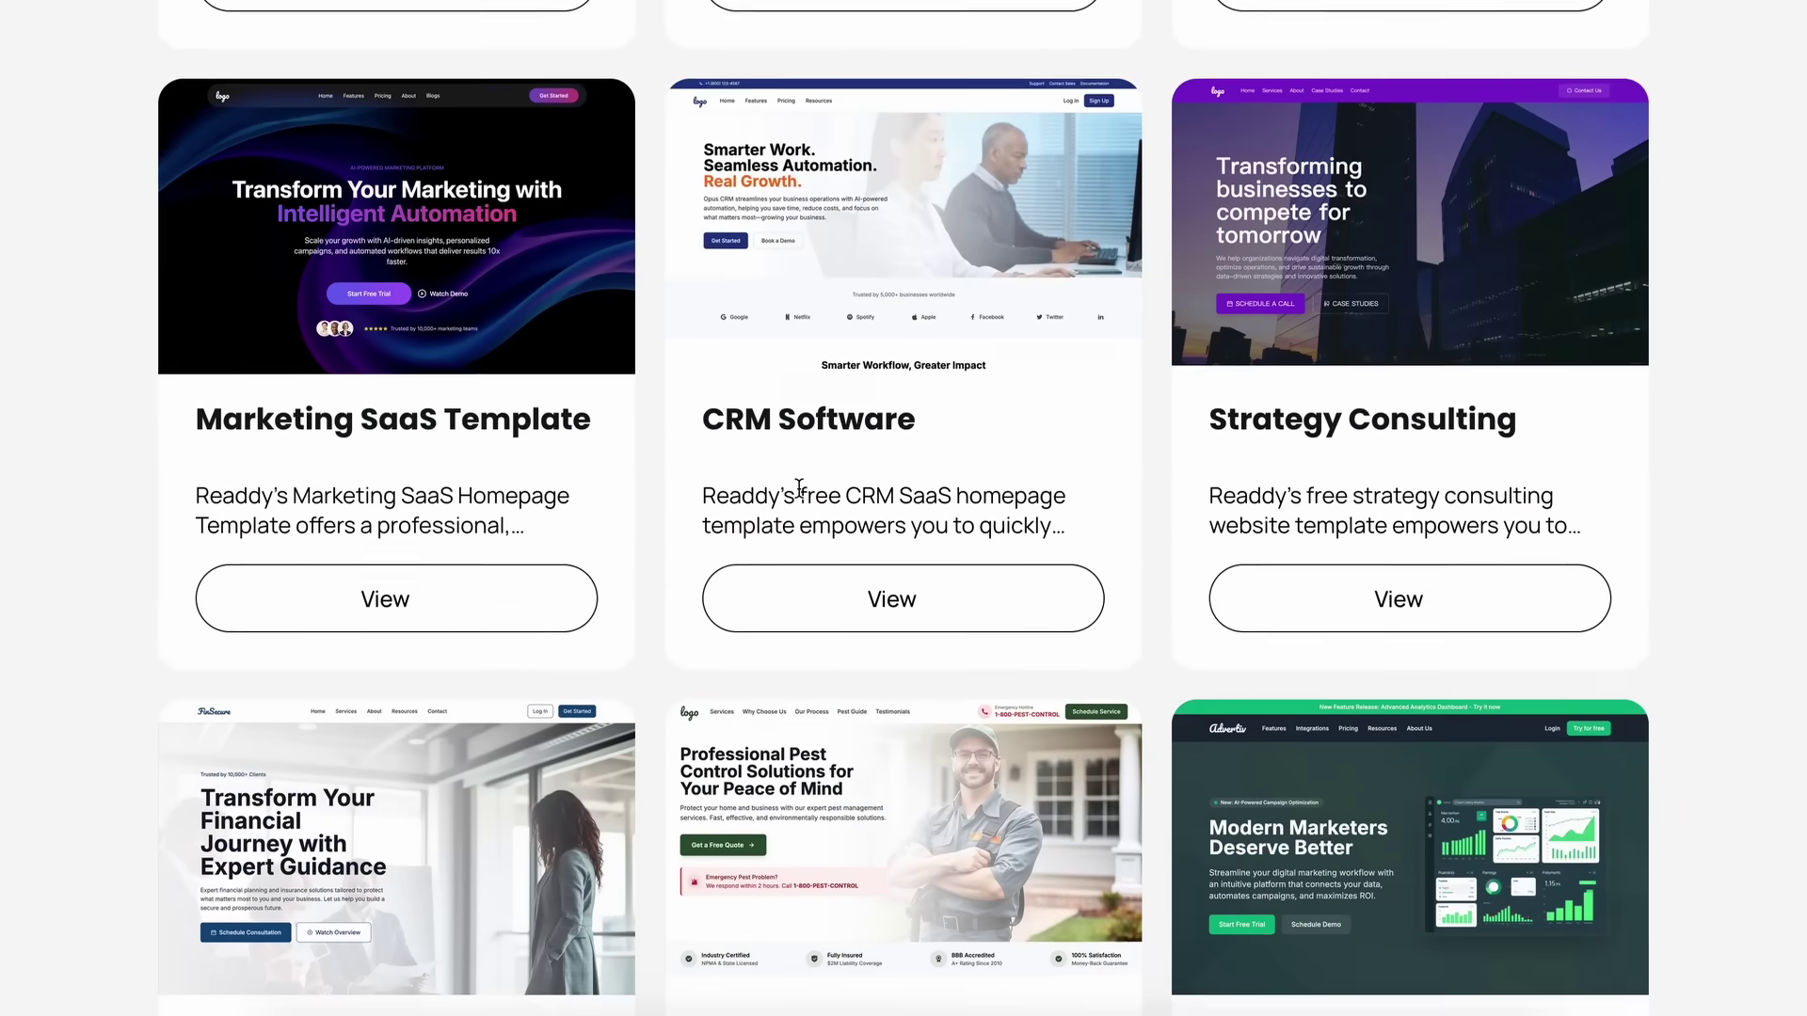
scroll(798, 488, "down", 20)
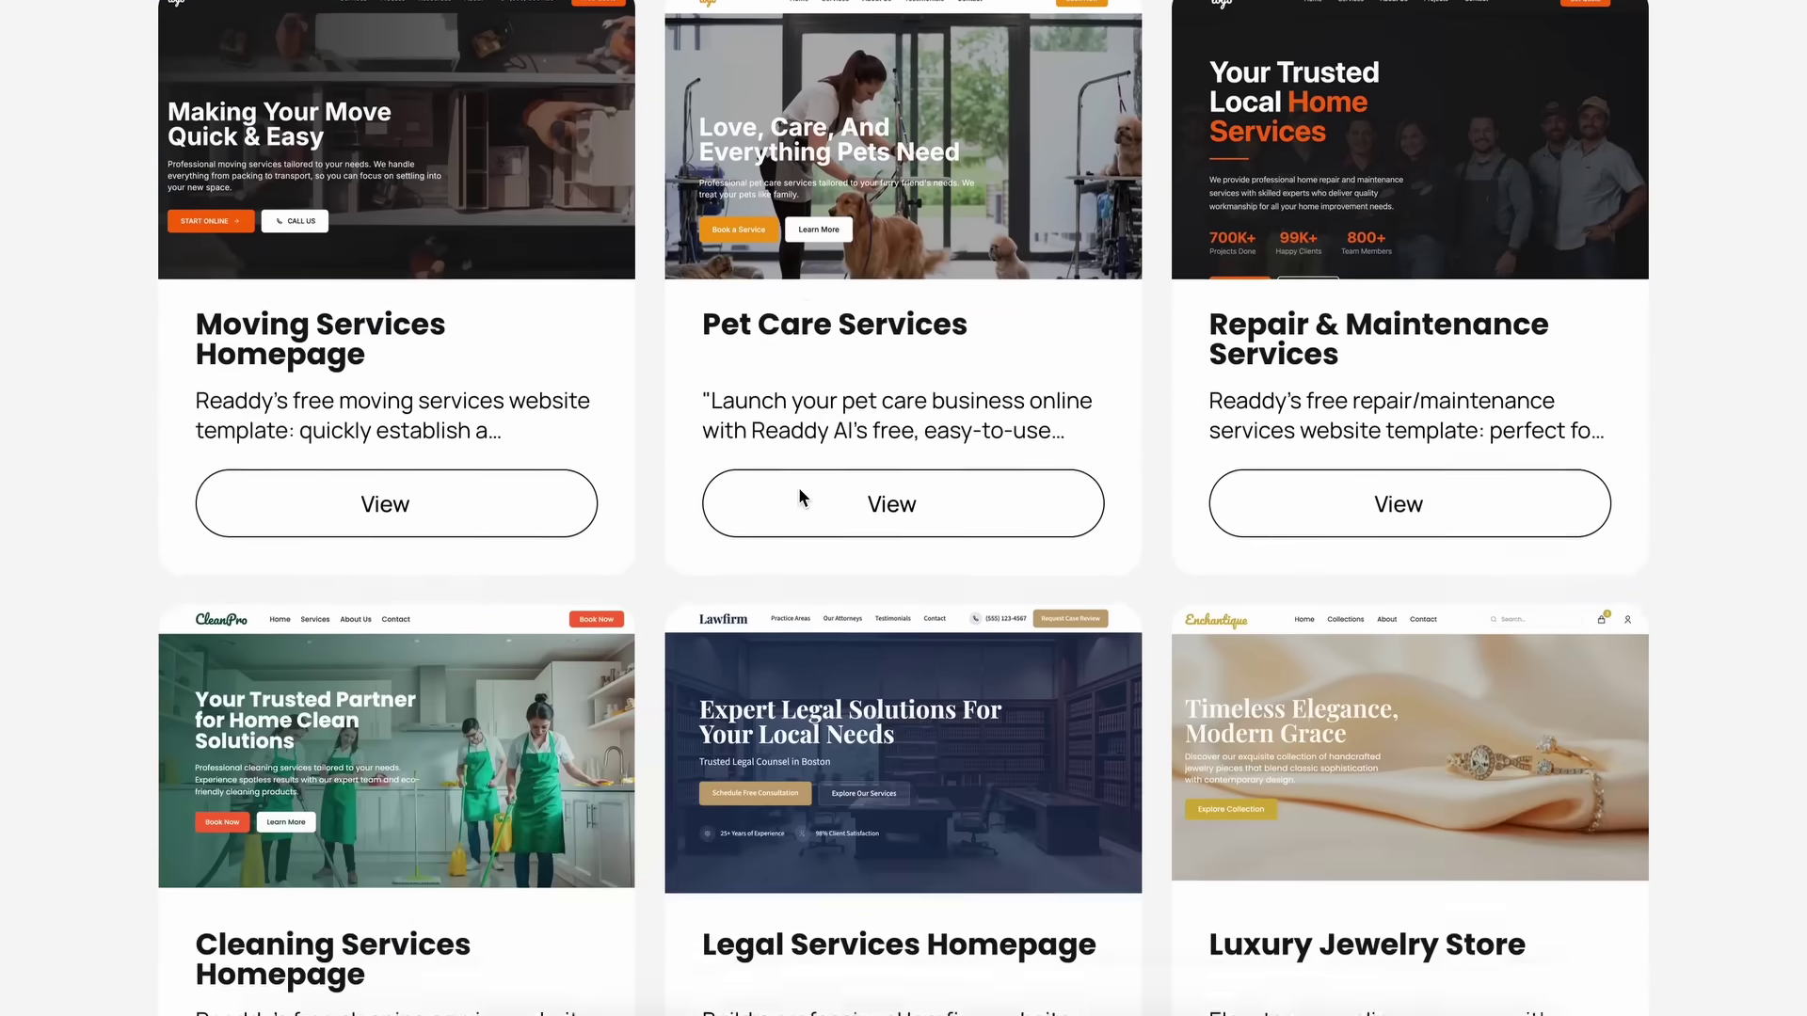
scroll(798, 488, "down", 20)
scroll(797, 488, "up", 6)
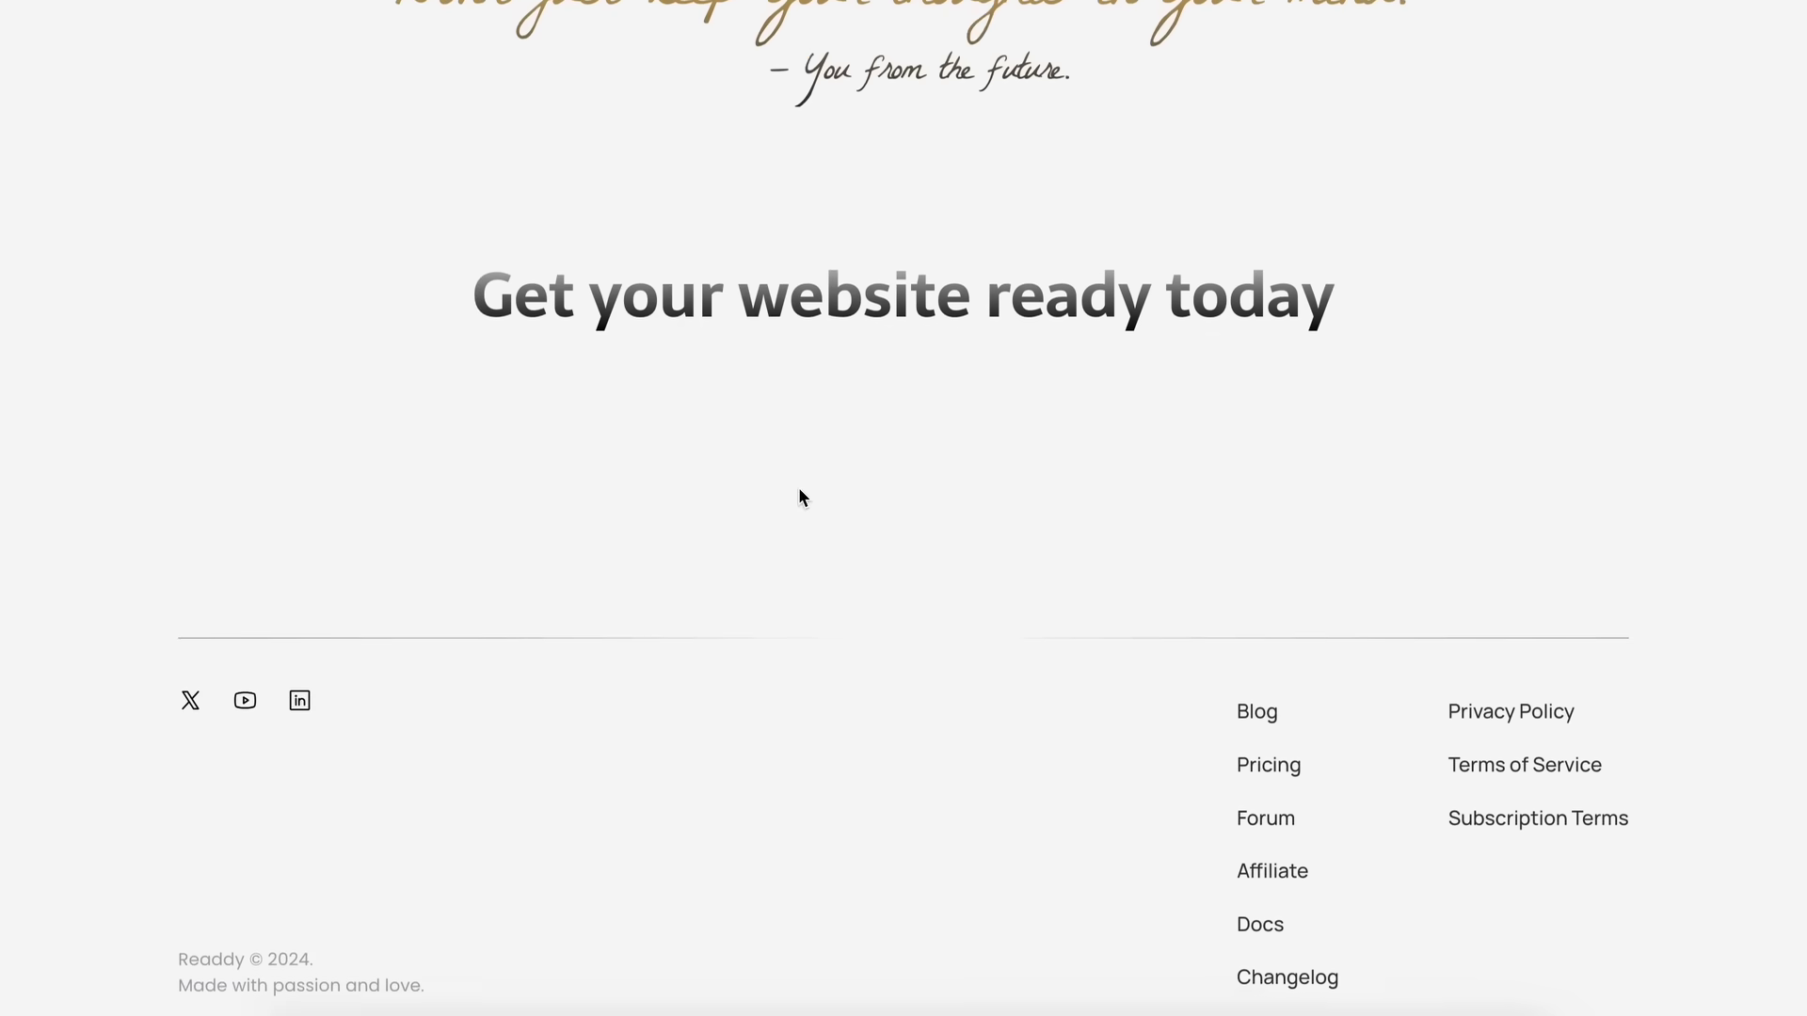
scroll(798, 488, "up", 20)
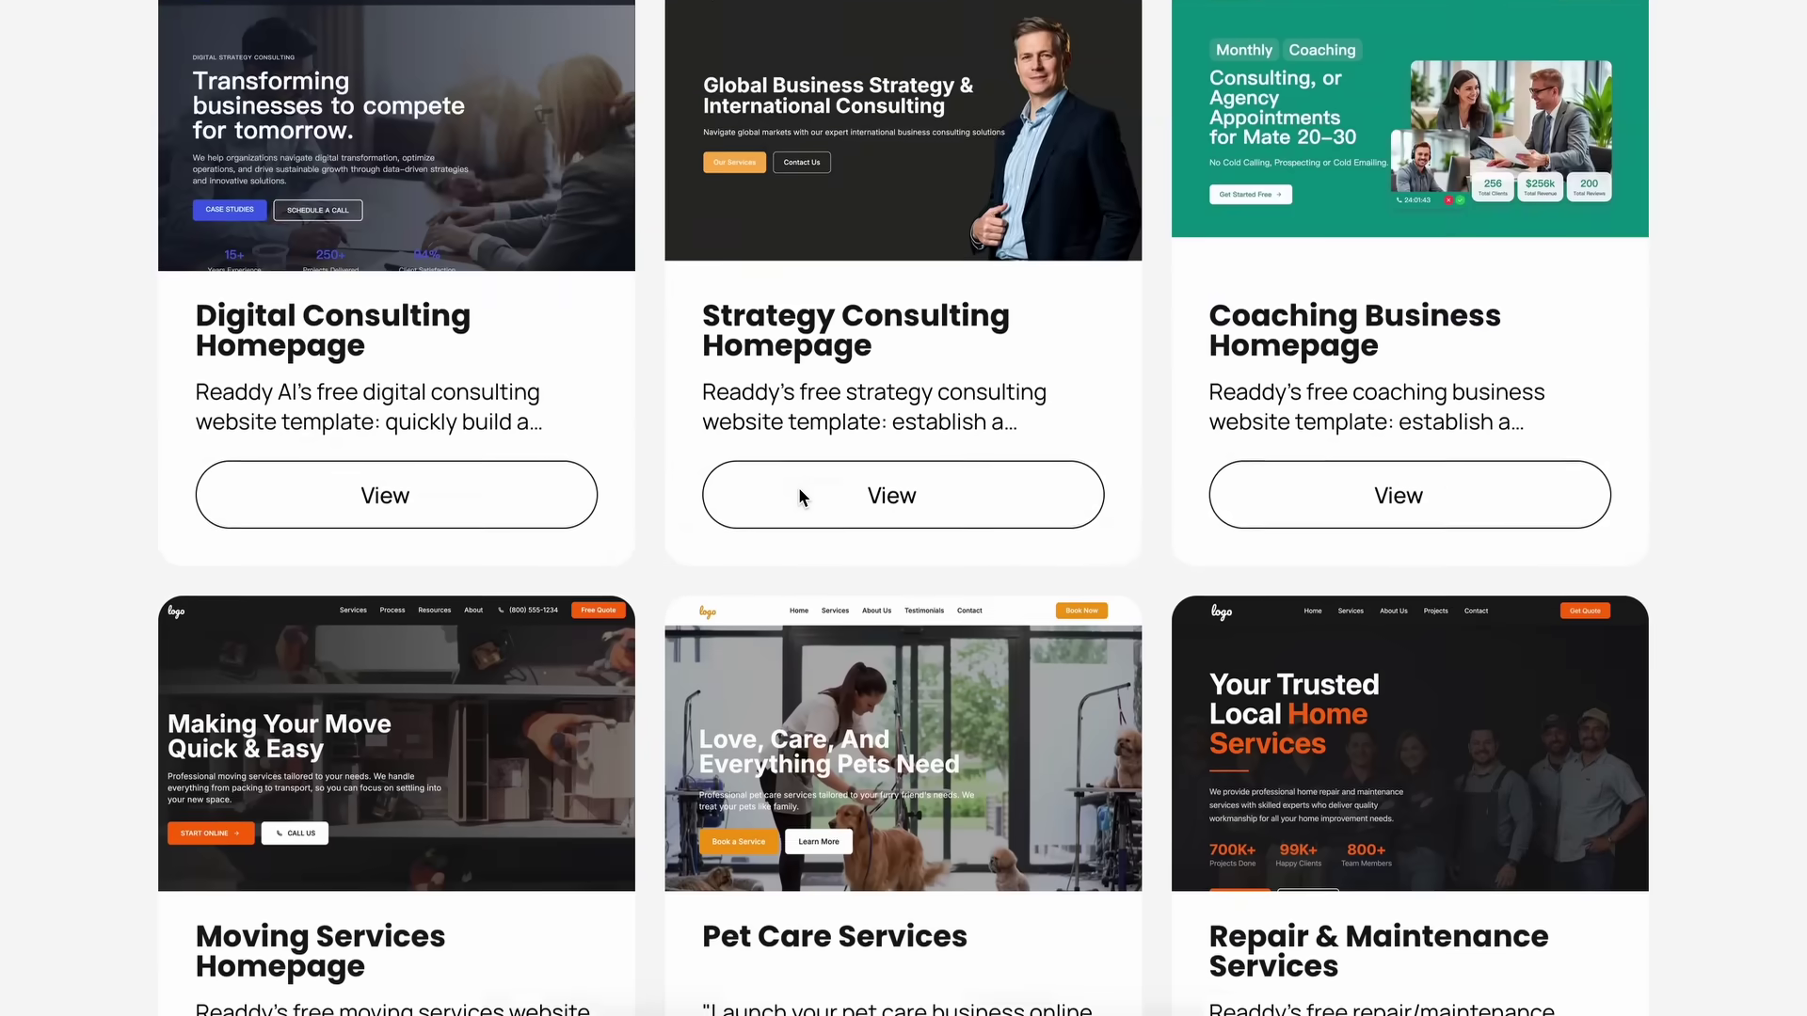
scroll(798, 487, "up", 10)
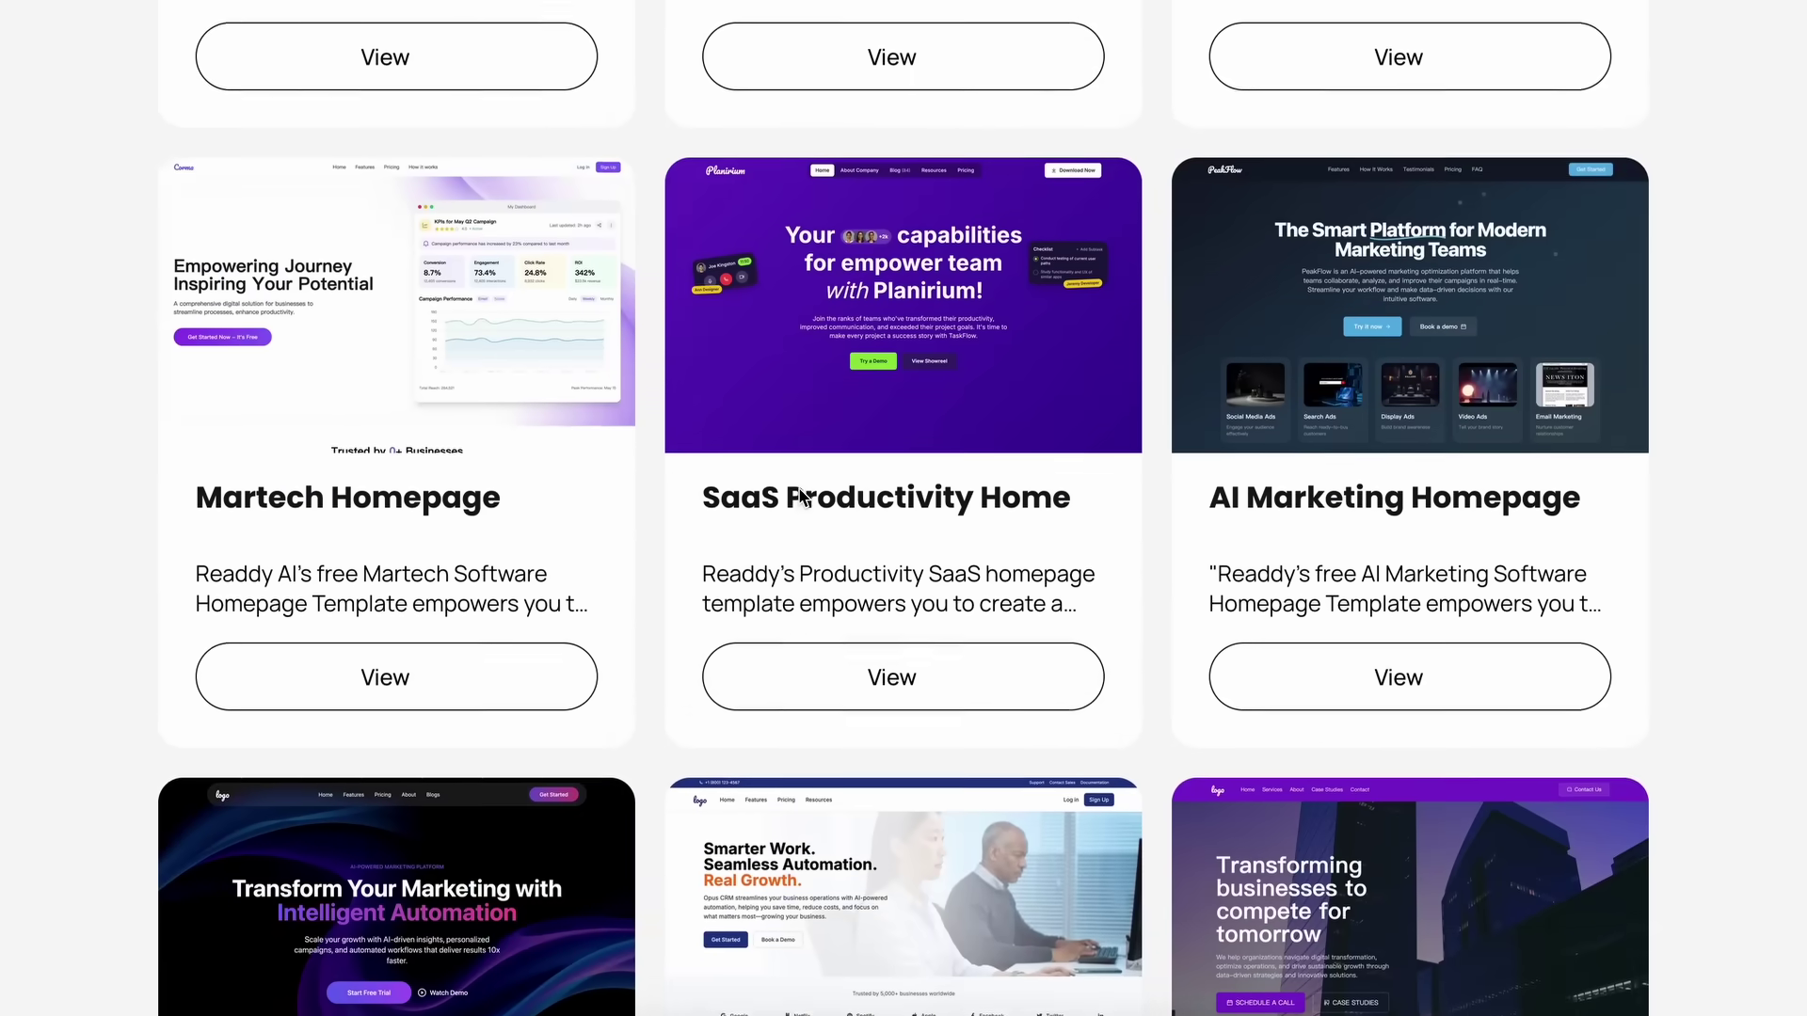
scroll(798, 487, "up", 10)
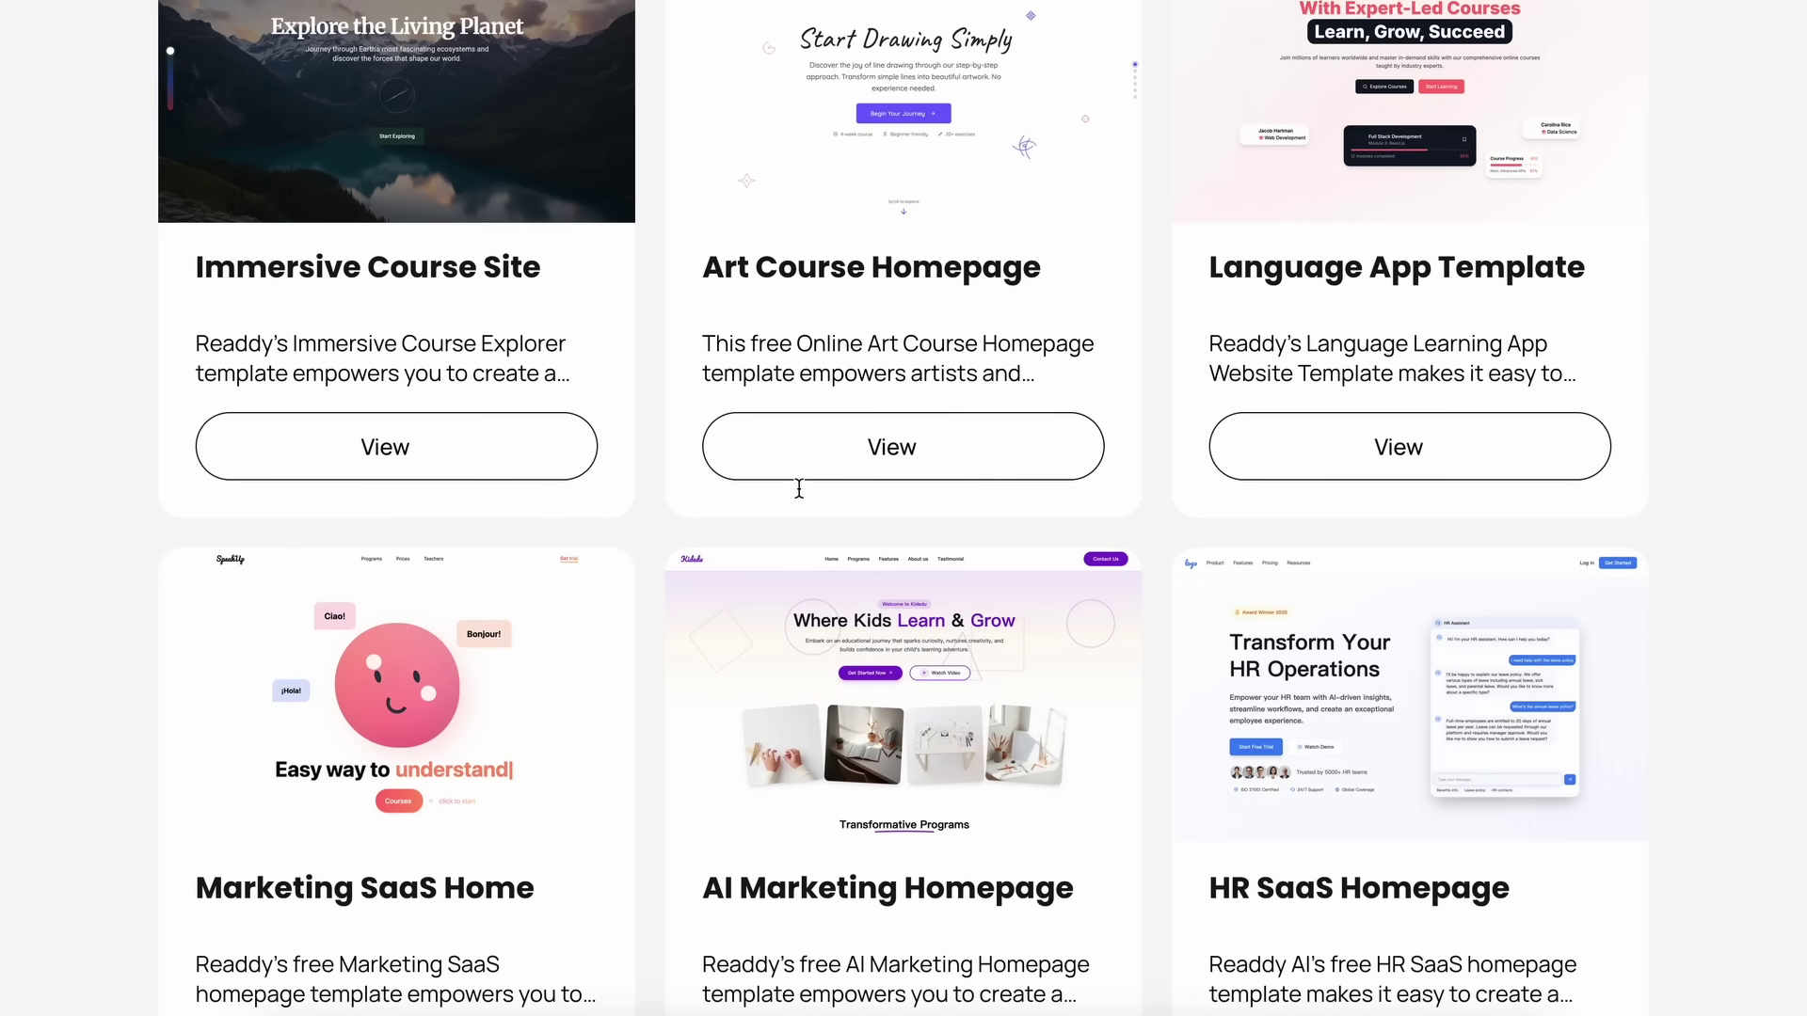
scroll(799, 489, "up", 15)
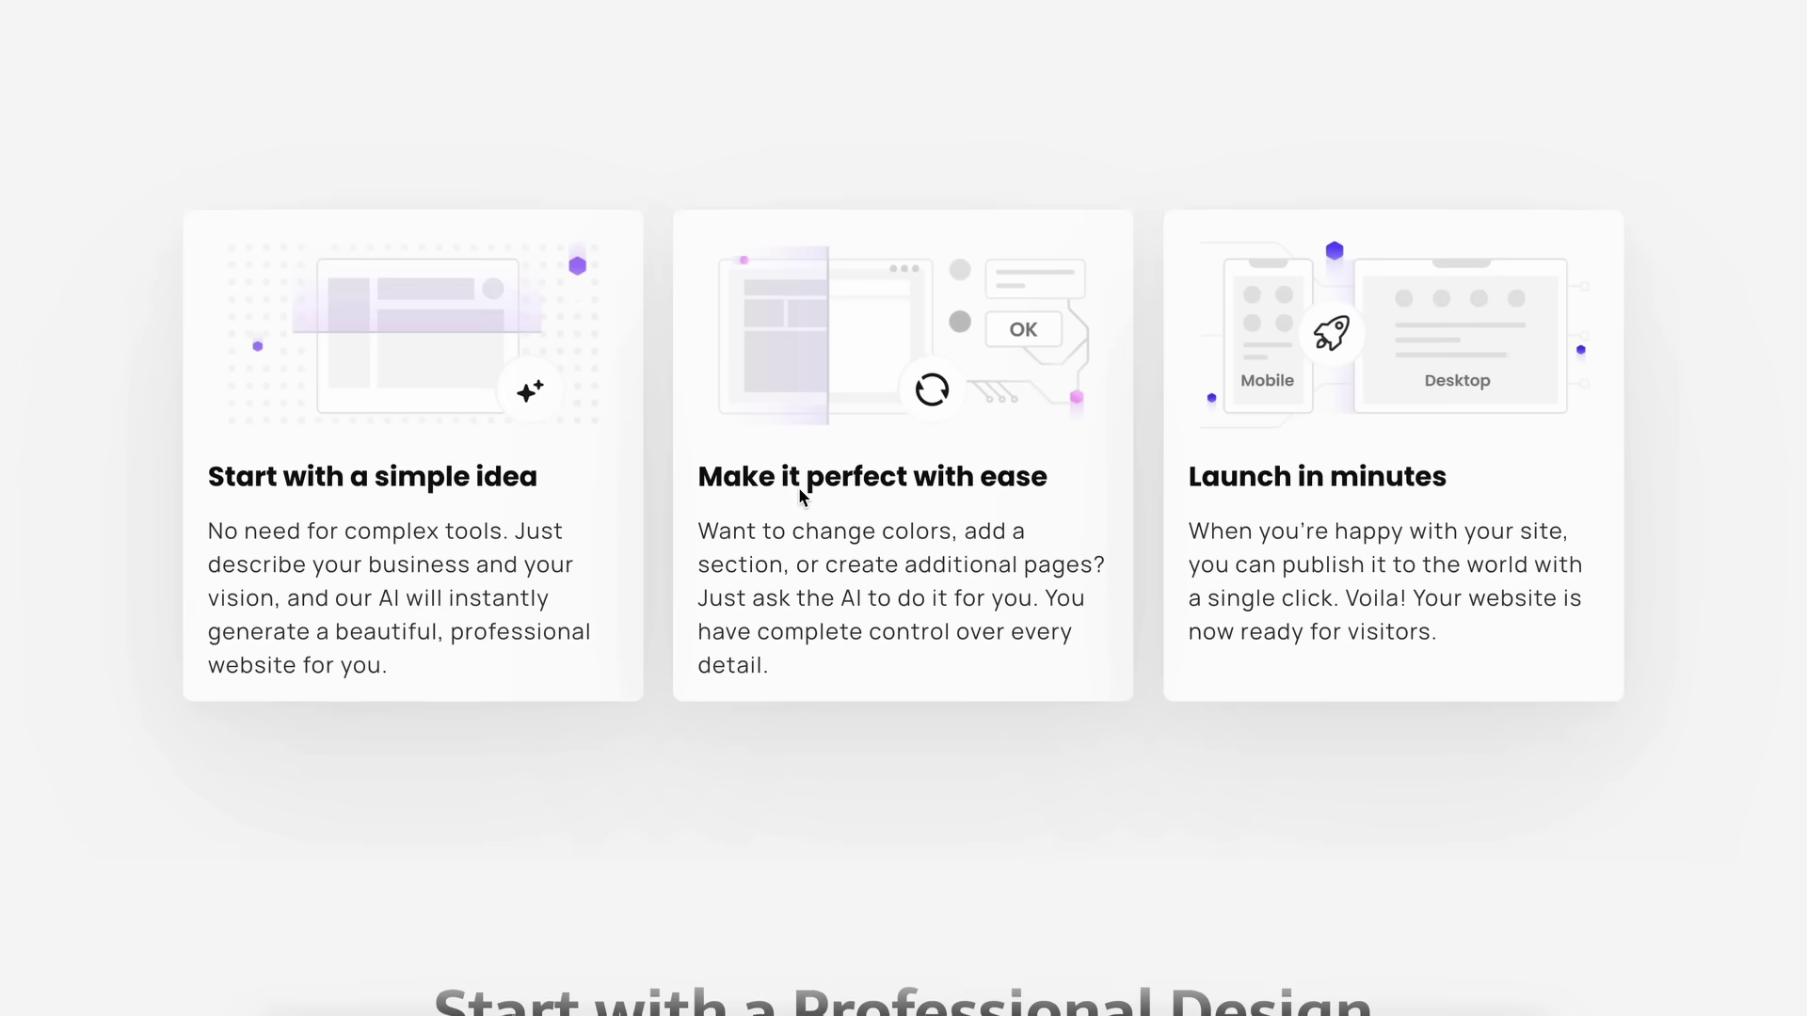
left_click_drag(806, 726, 1202, 726)
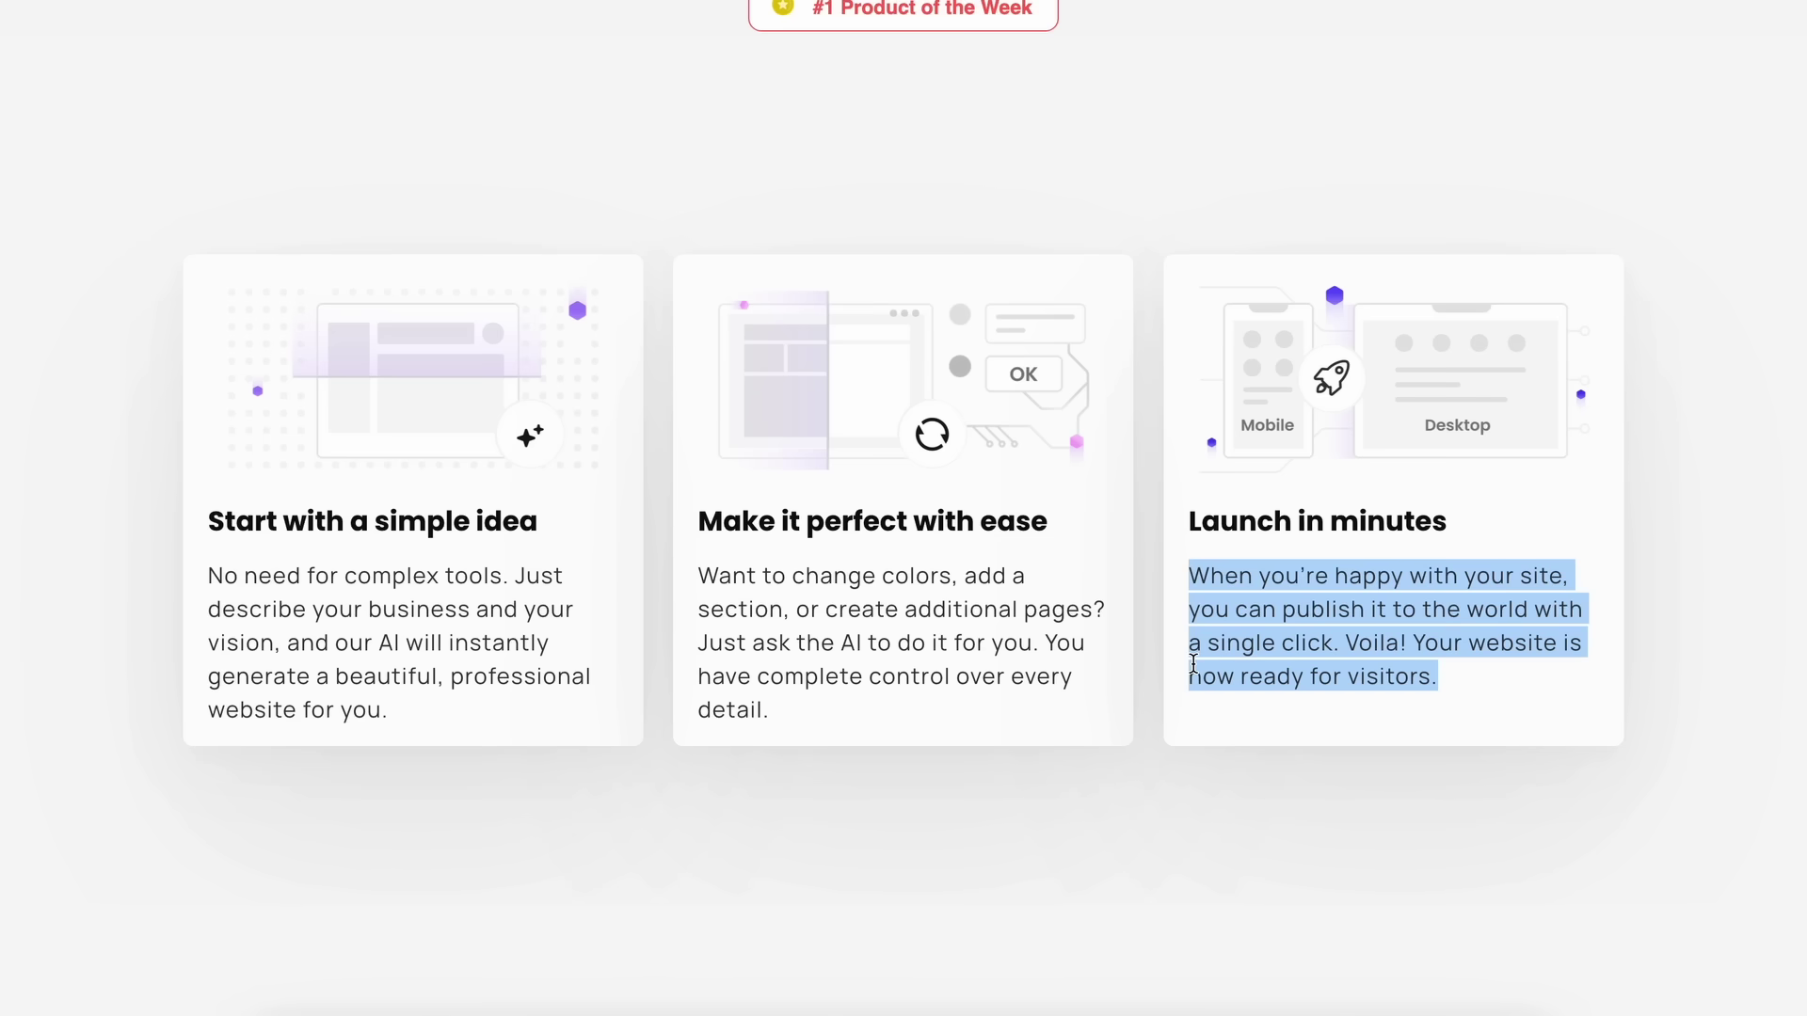
scroll(1193, 665, "up", 9)
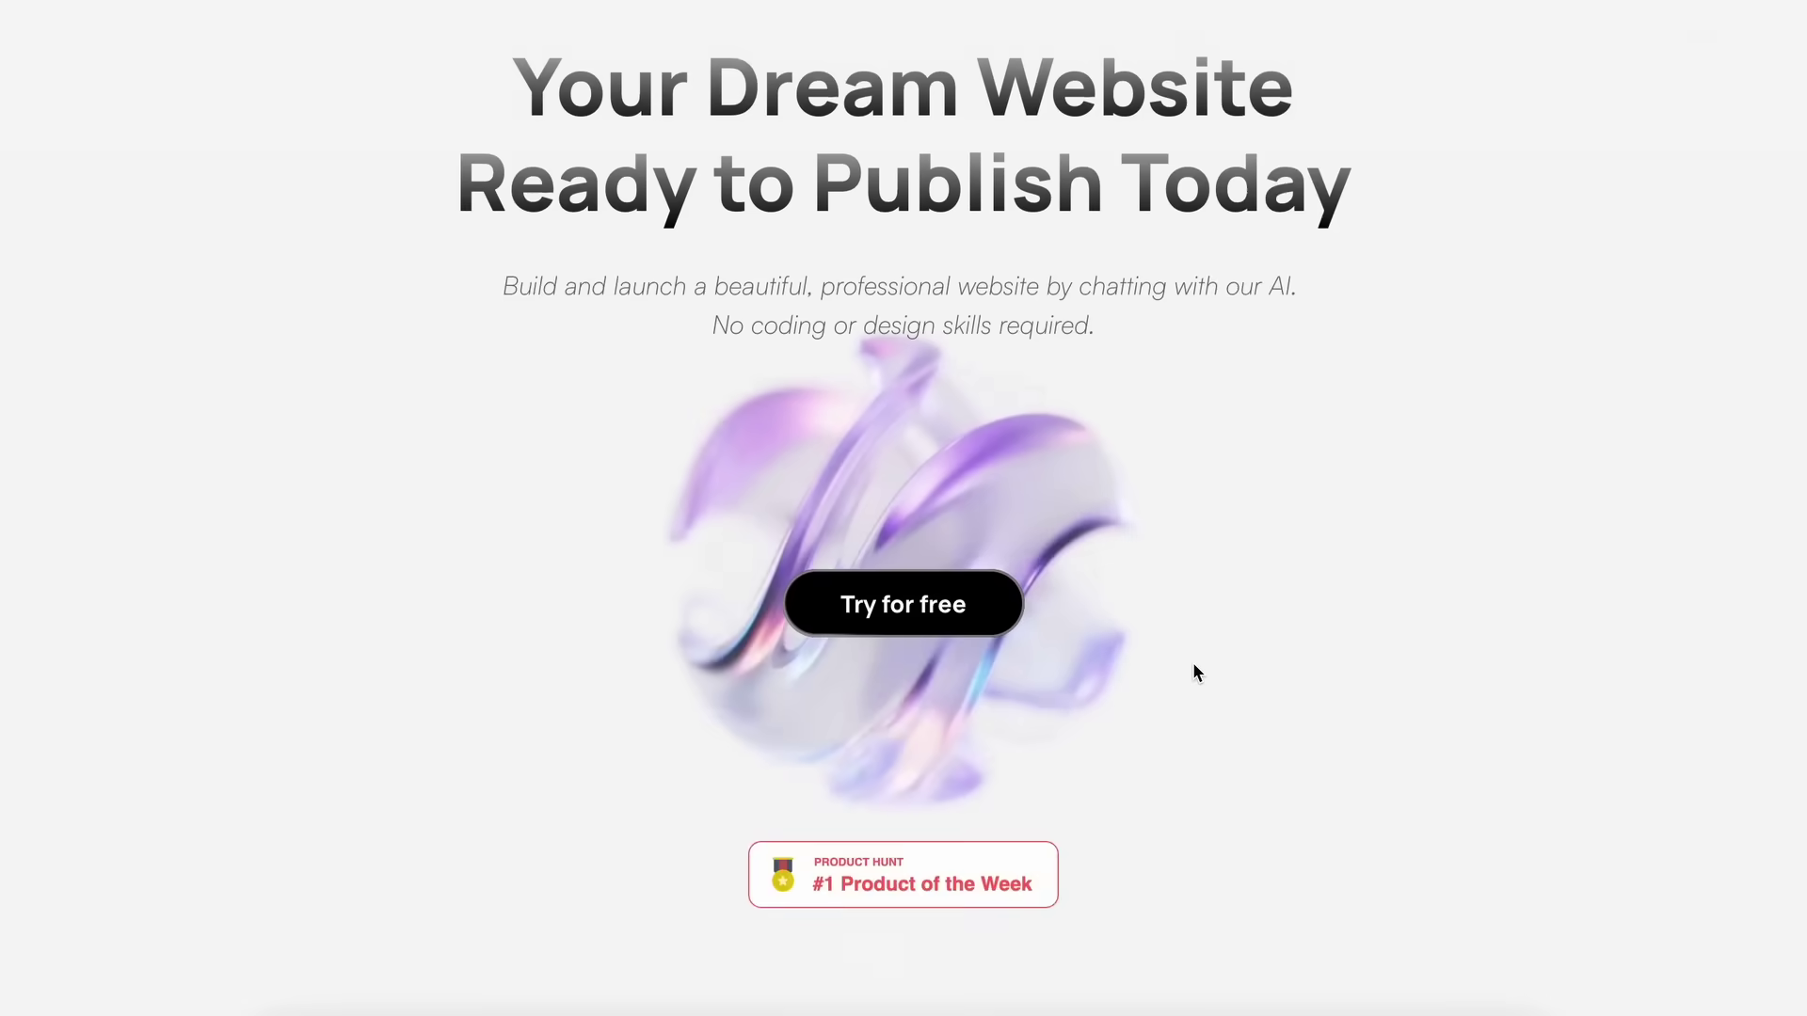
scroll(1193, 664, "up", 2)
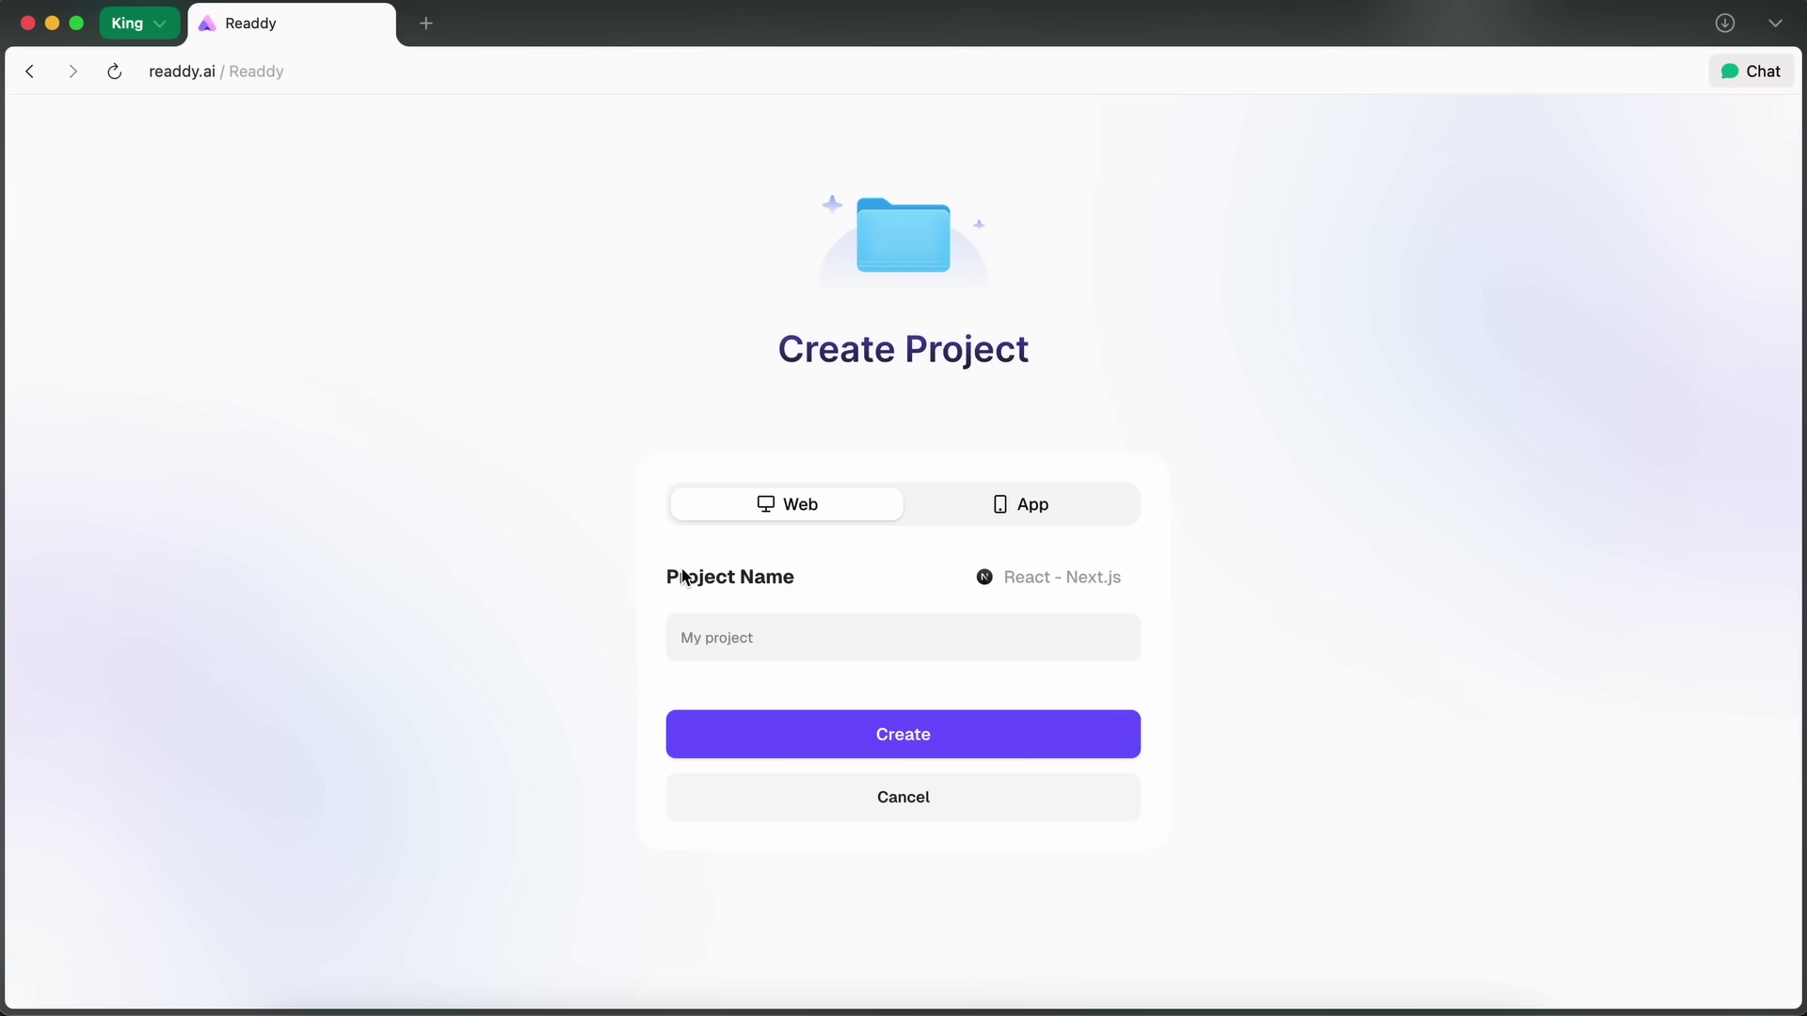
- Name the project 'AICodeKing GPUs' and review the React - Next.js framework choice
left_click(712, 643)
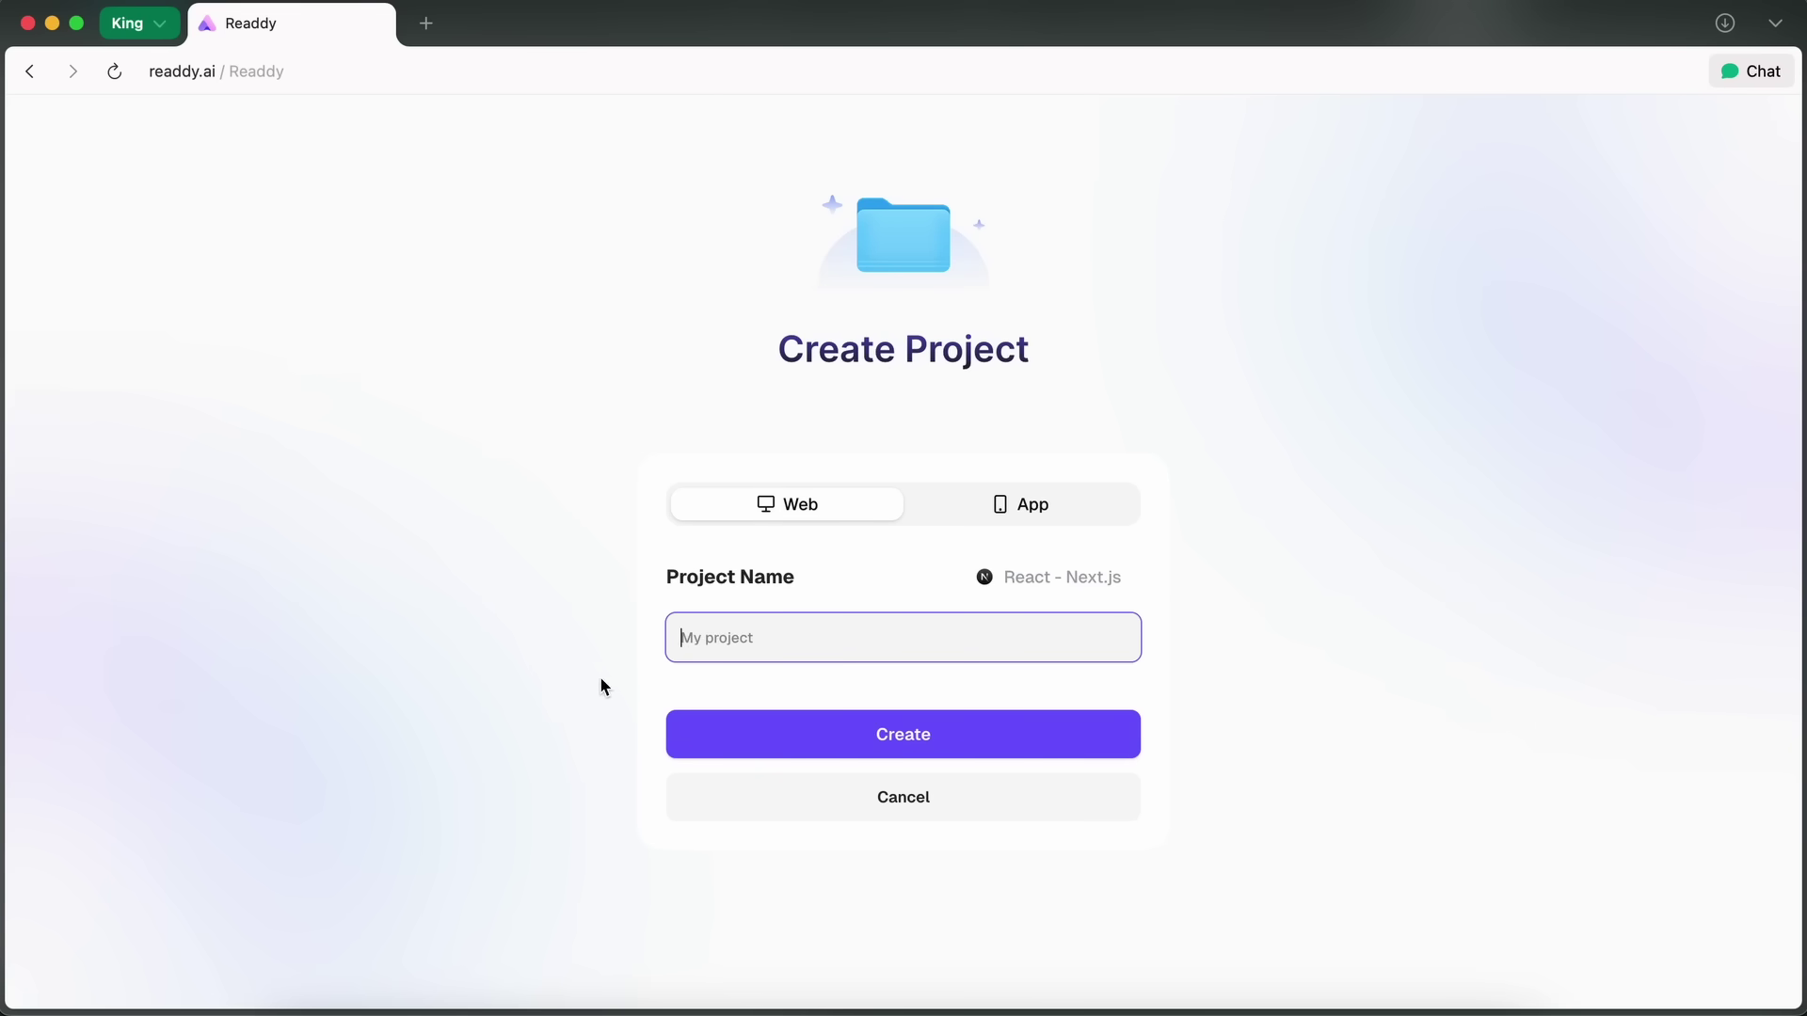
type("AICodeKing GPUs")
left_click(579, 651)
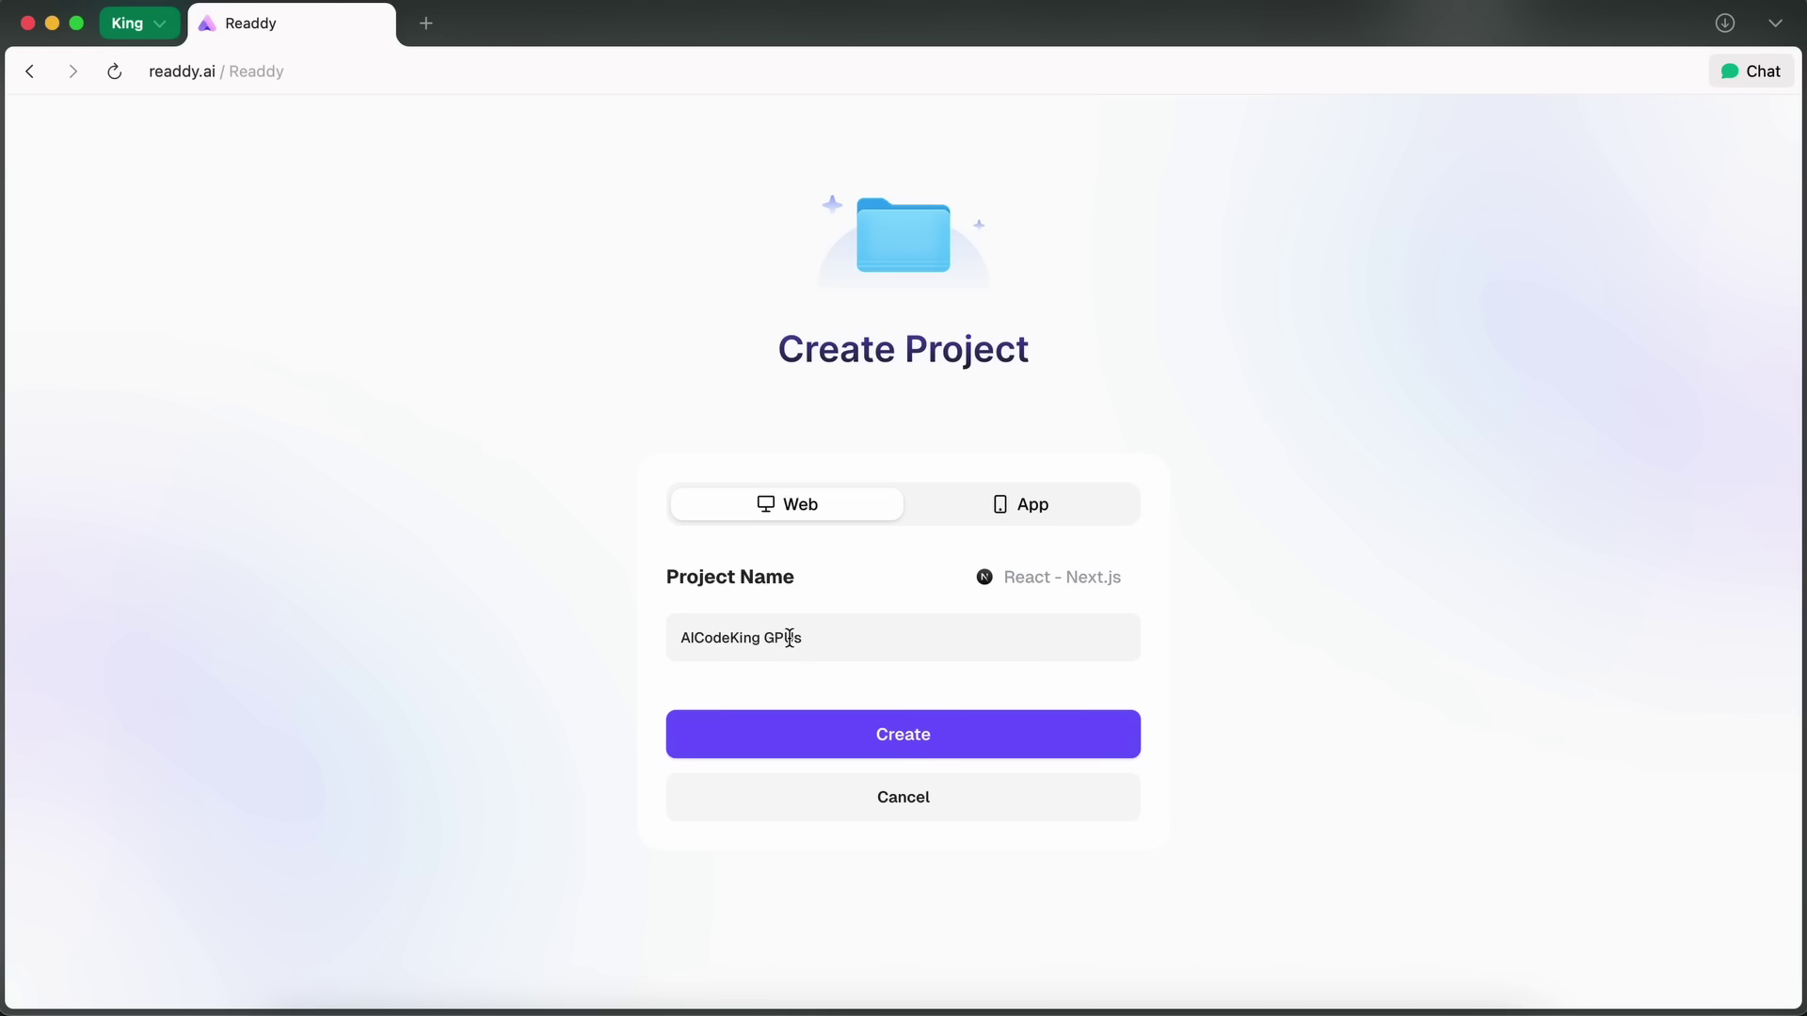
left_click(1004, 576)
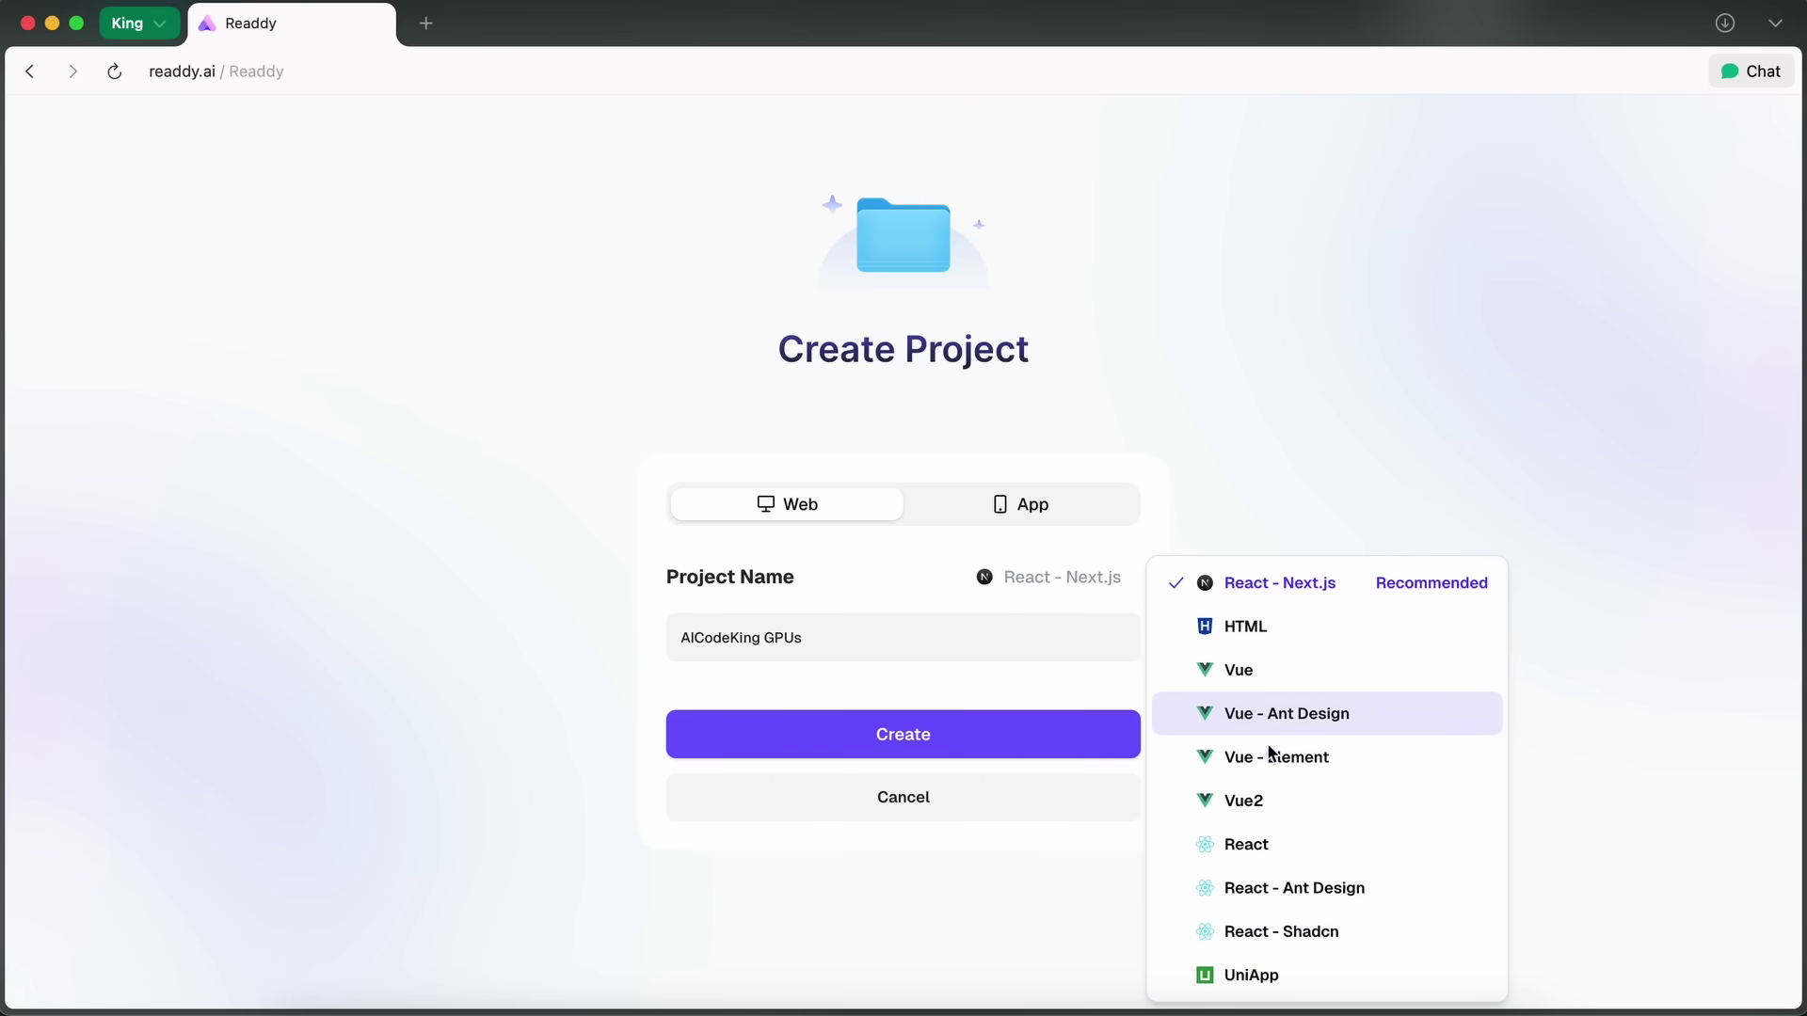
- Keep React - Next.js and the Web project type, then create the AICodeKing GPUs project
left_click(1268, 588)
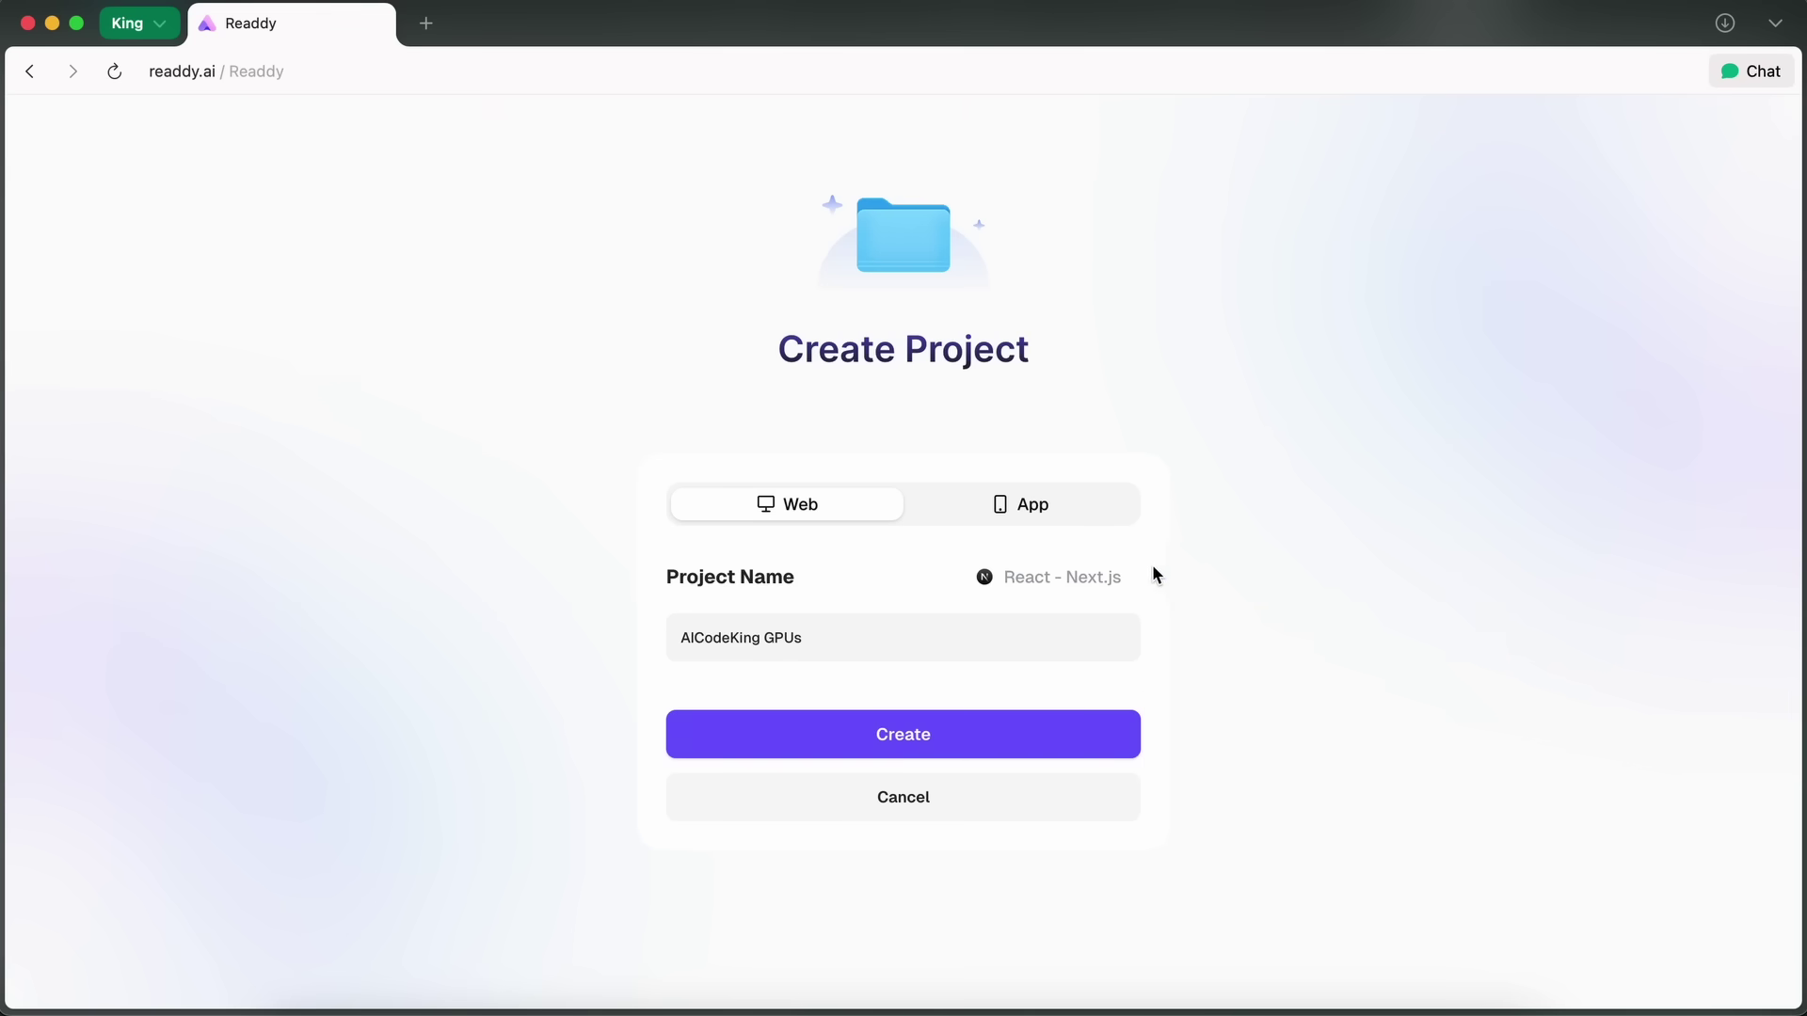
left_click(1095, 578)
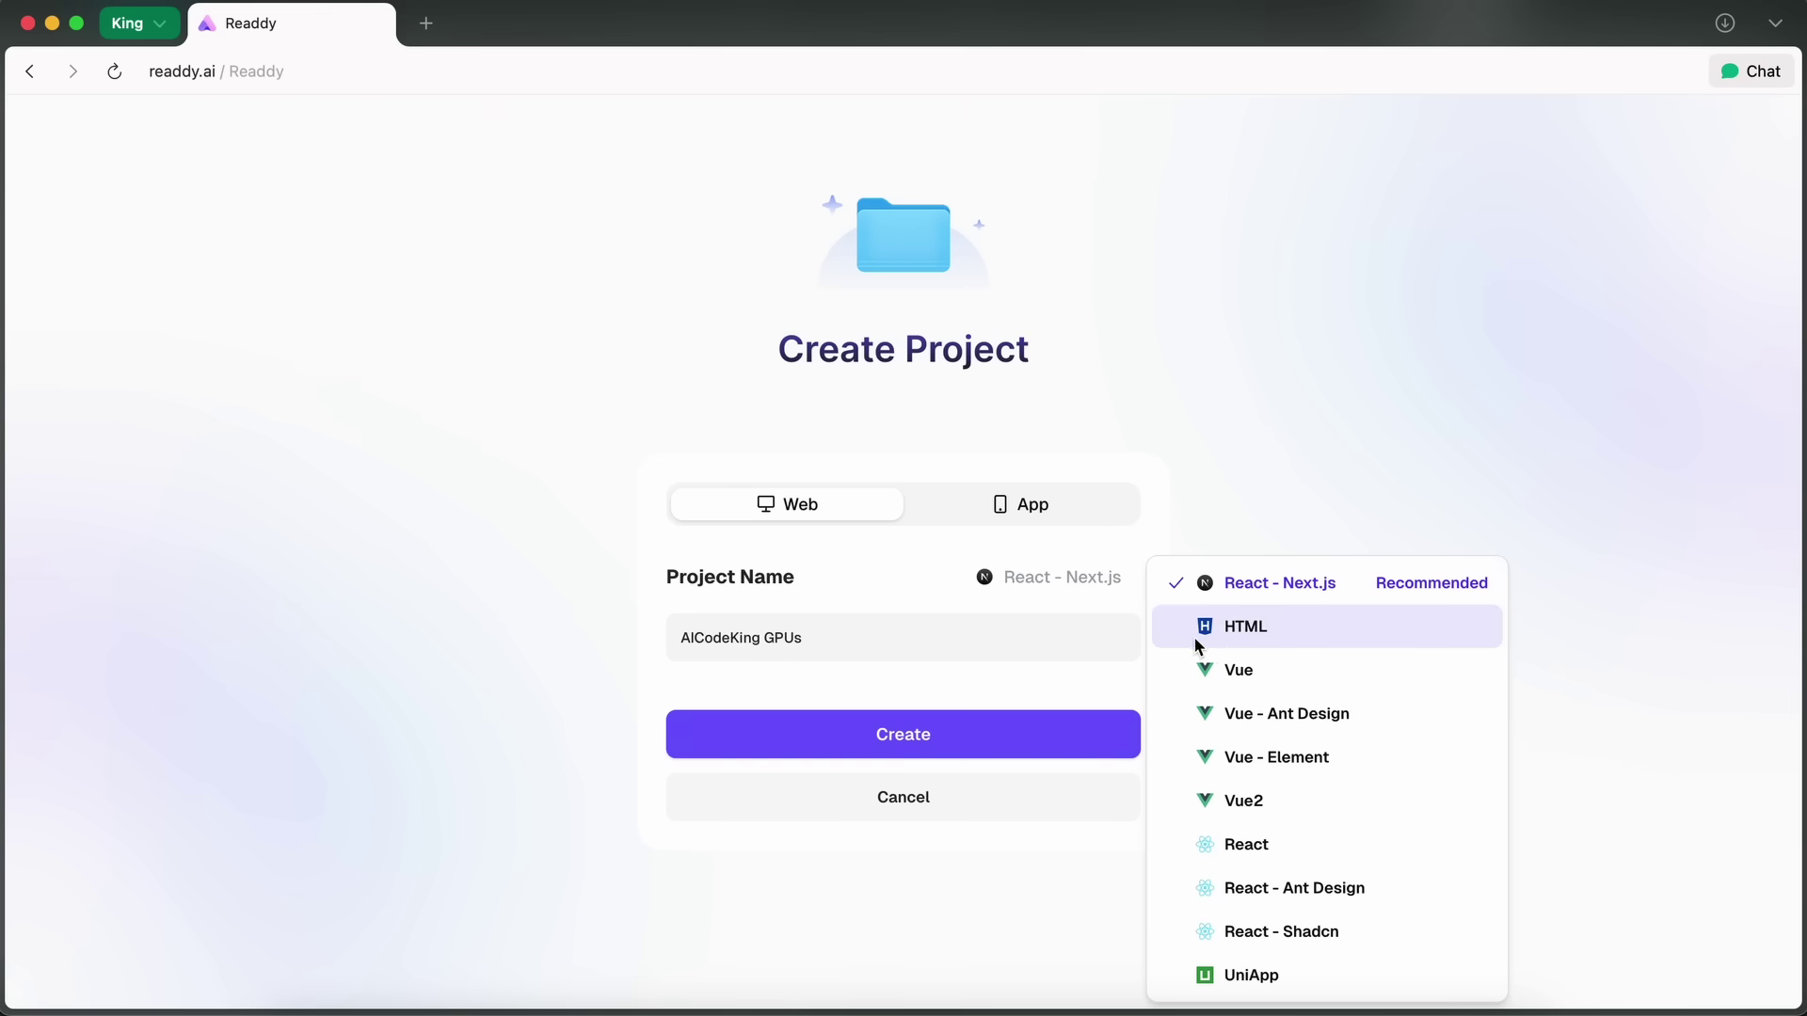
left_click(1211, 430)
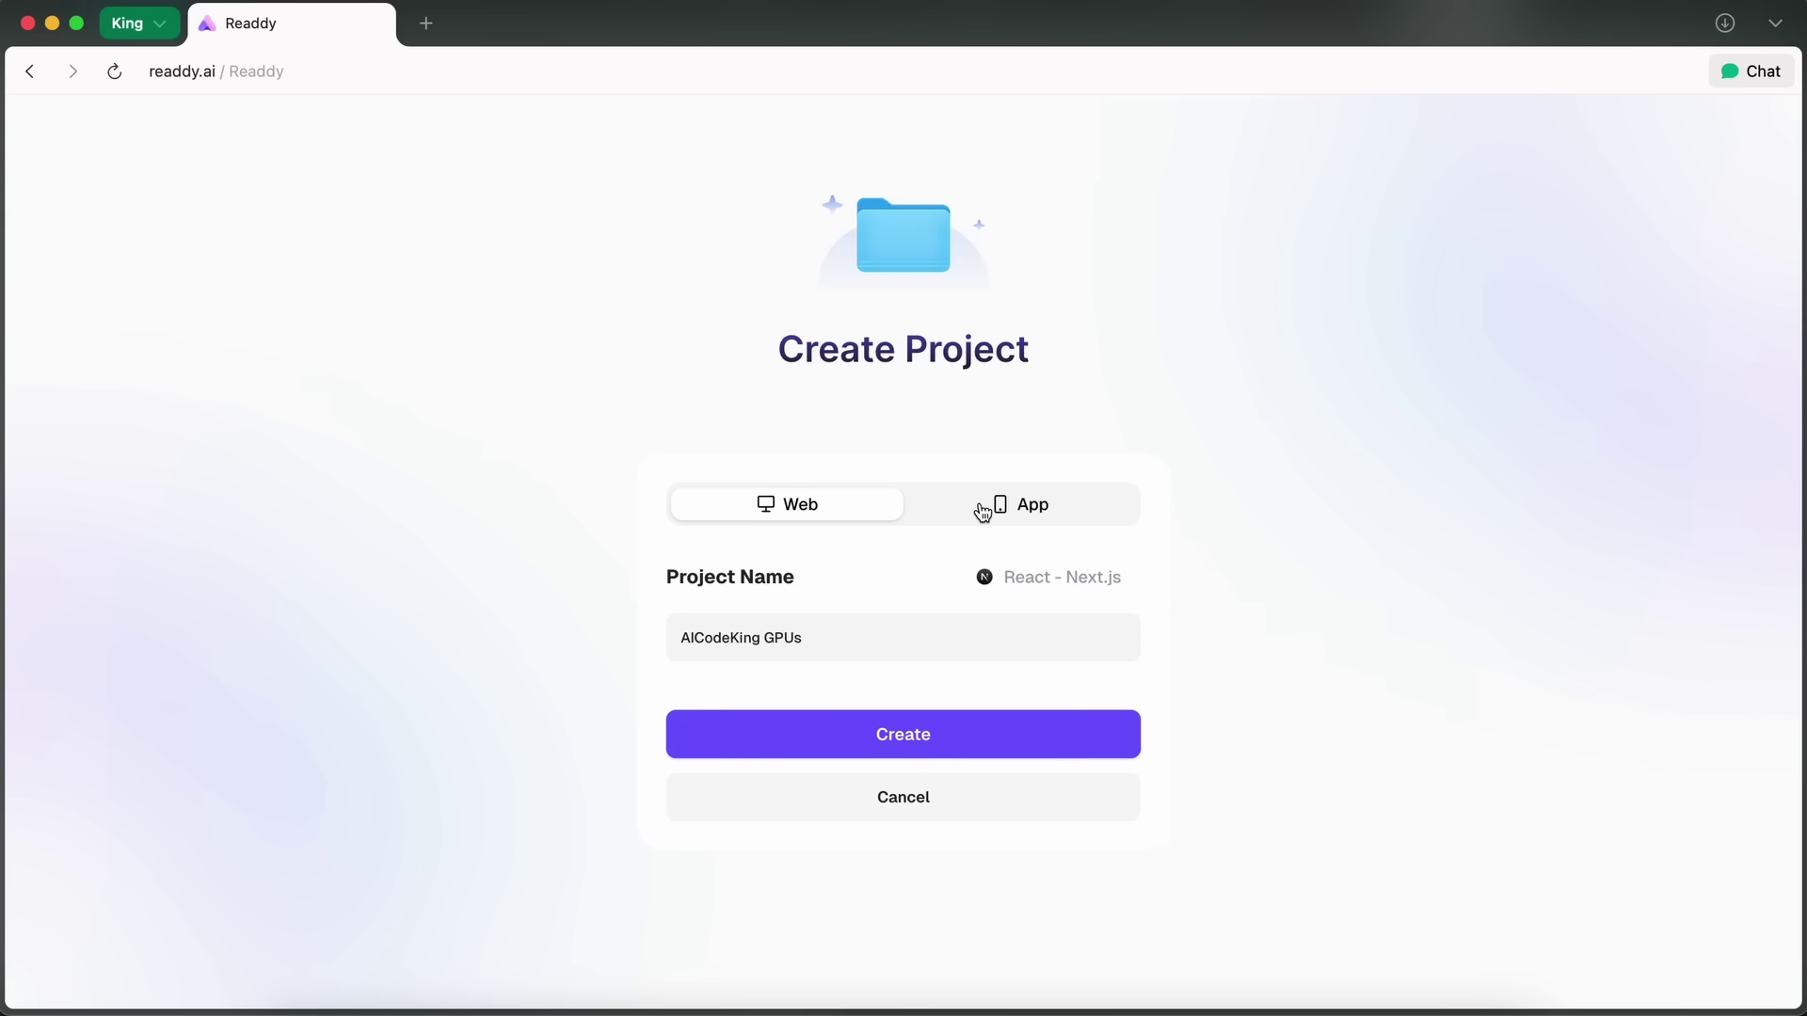
left_click(1018, 519)
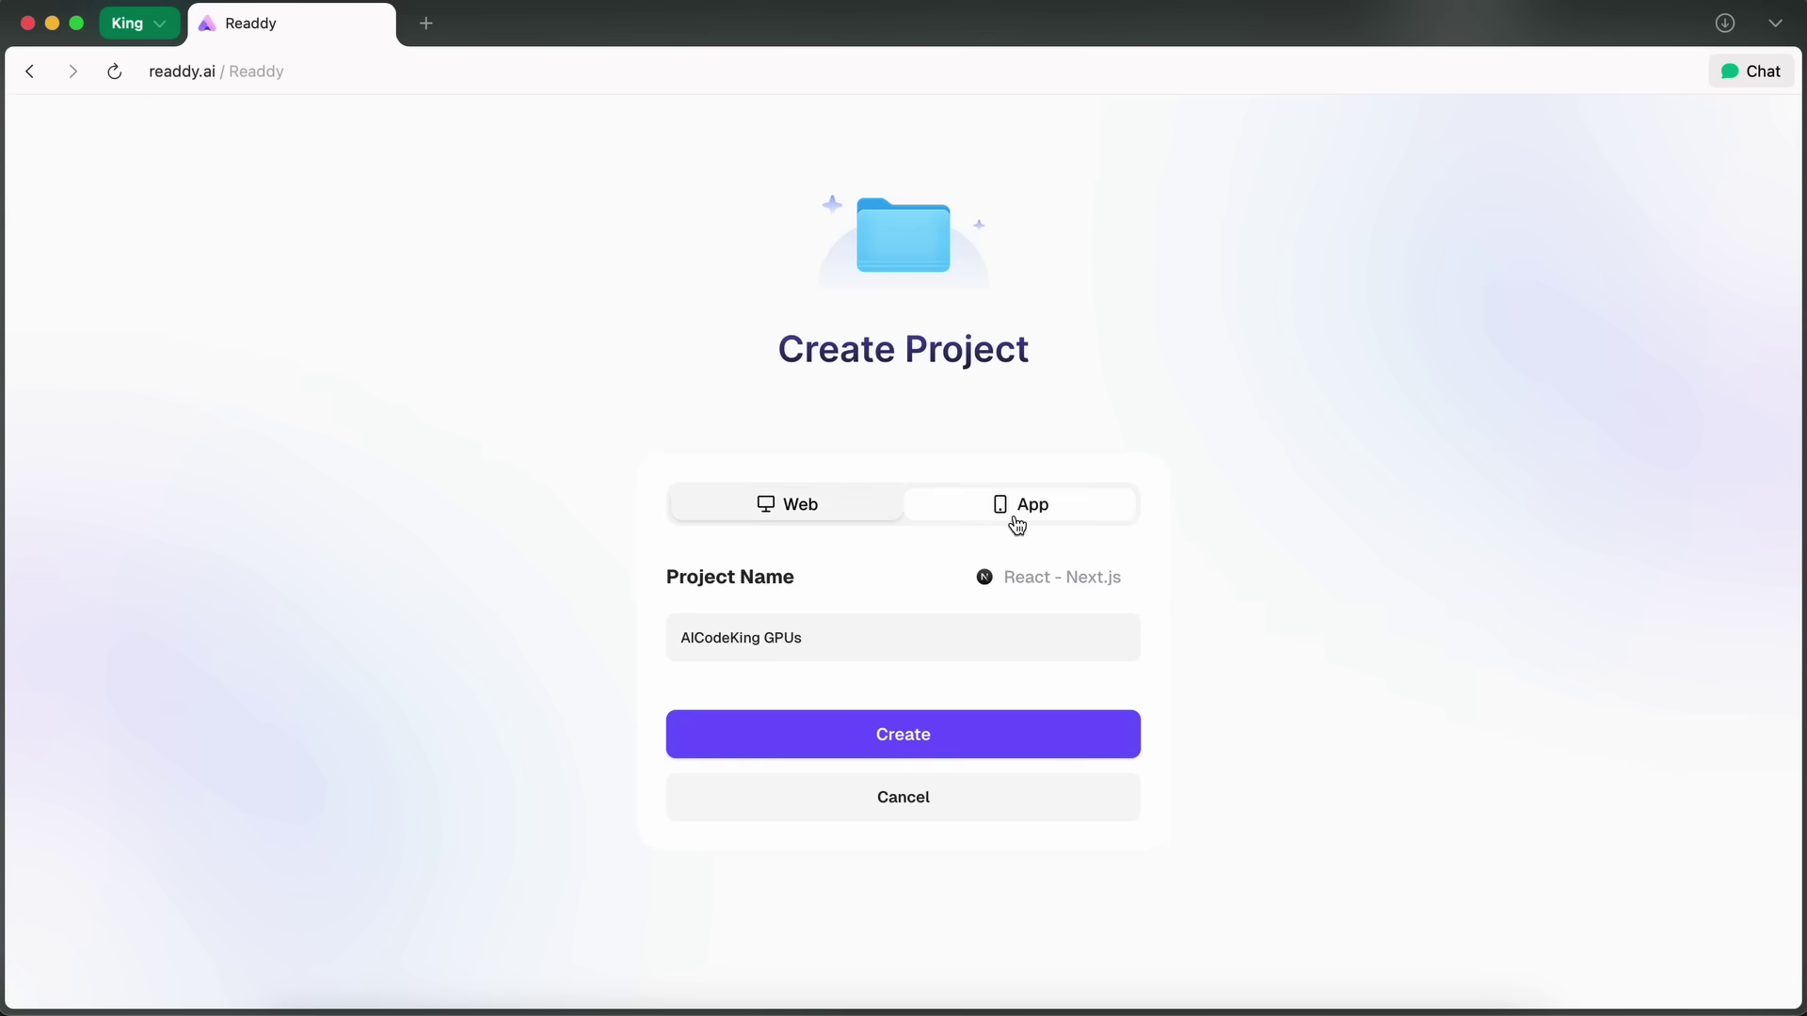
left_click(859, 513)
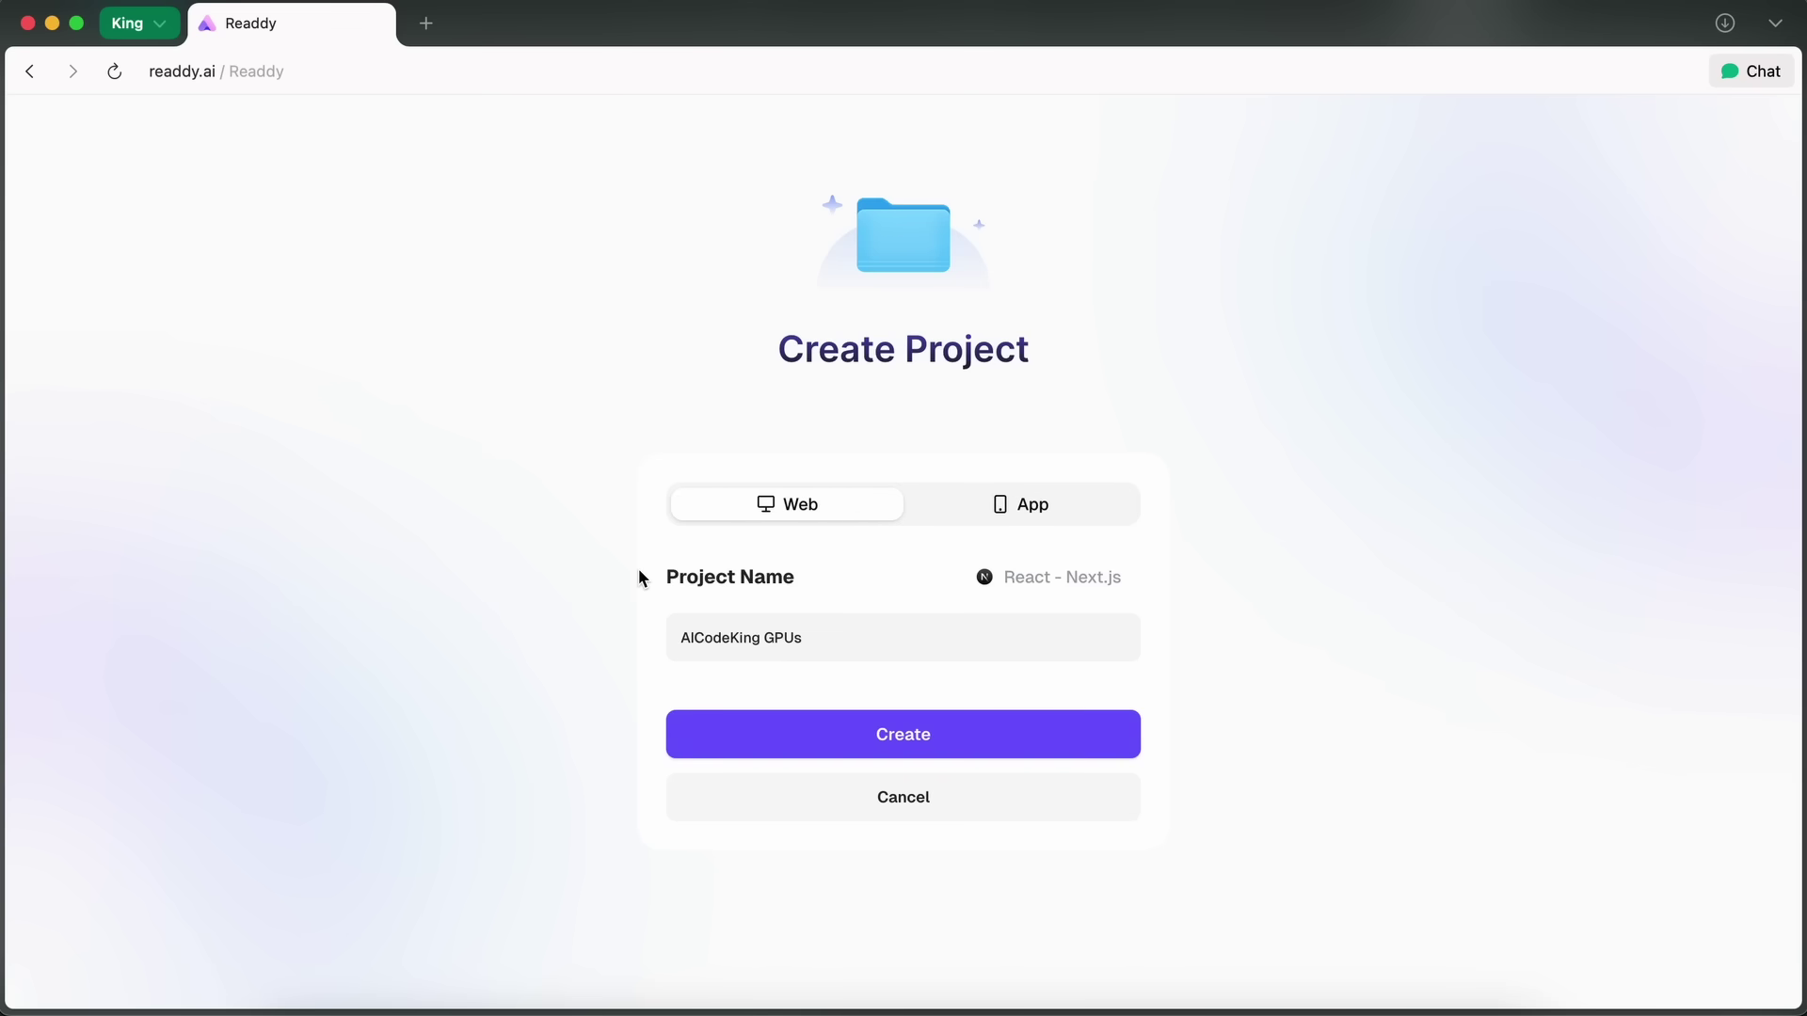
left_click(803, 725)
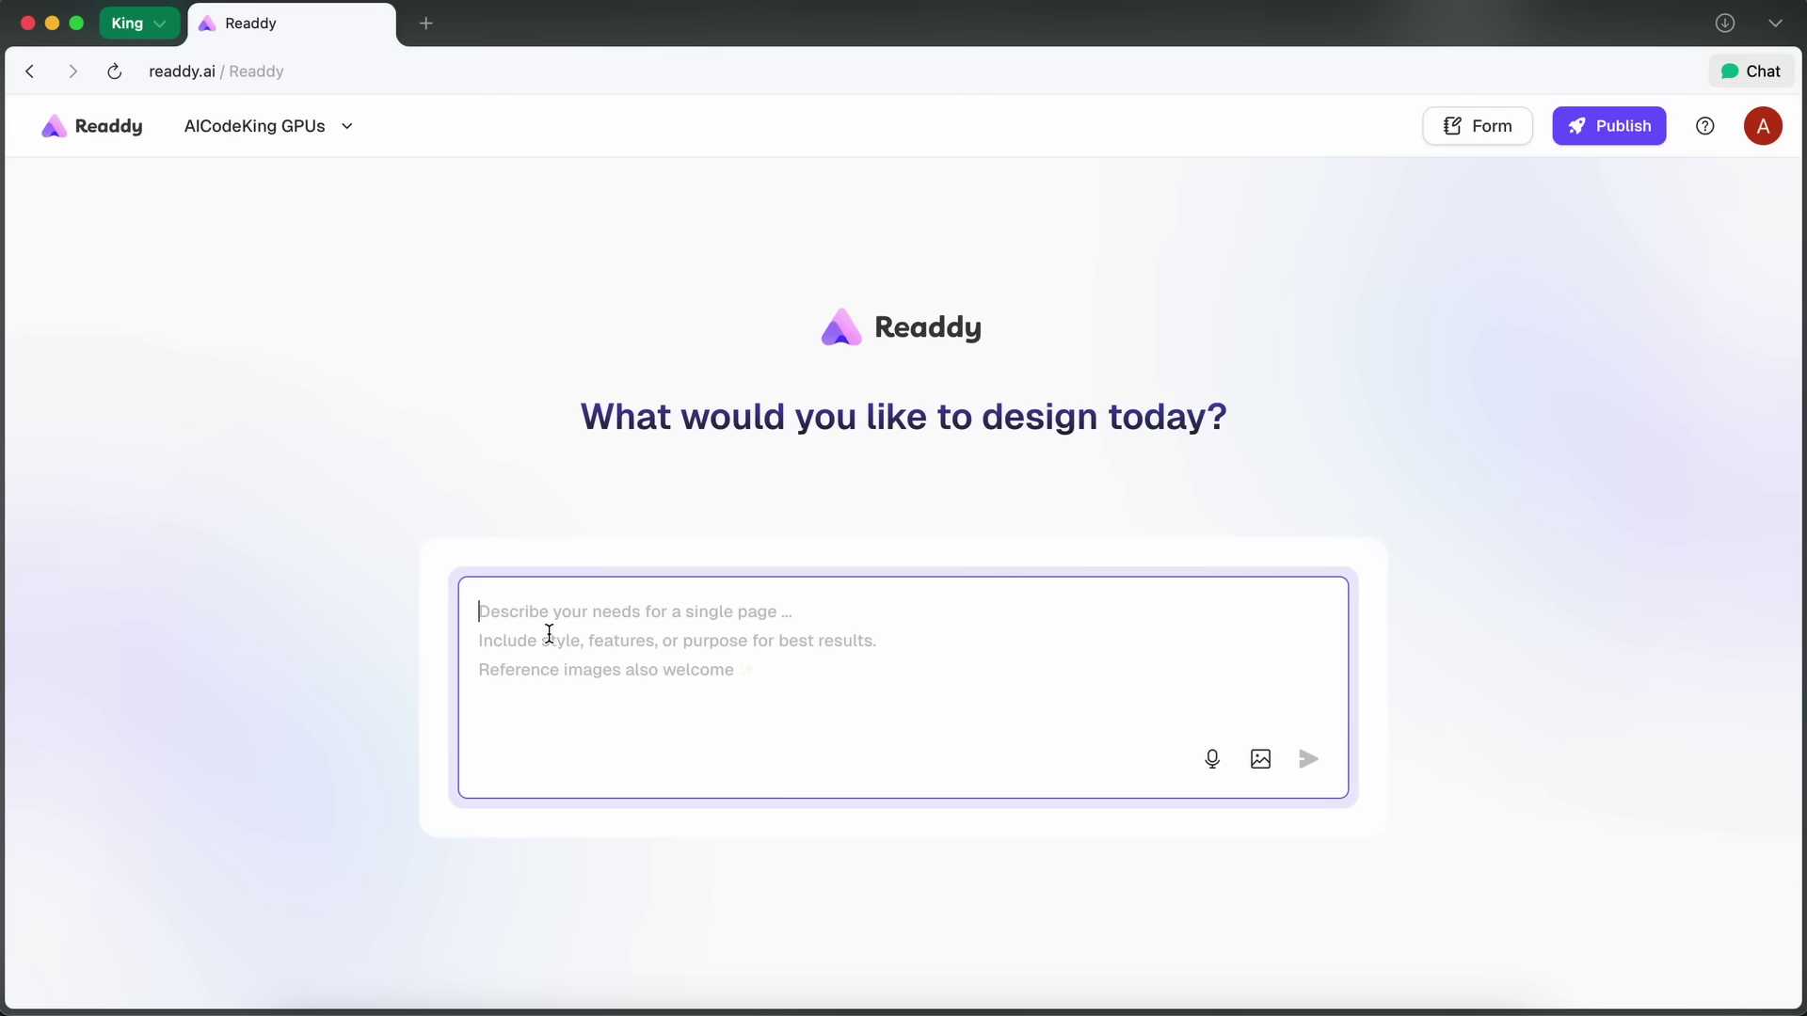
- Paste the GPU comparison site prompt and delete the stray space before the comma after 'feedback'
type("Make me a site with a home page for Comparing GPUs regarding AI inference along with benchmarks, community feedback , featuring a clean, intuitive interface with a grid-based layout showcasing top GPU models, their AI inference performance scores, side-by-side comparison charts, and user ratings. Include interactive filters for performance metrics, price range, and AI workload types.")
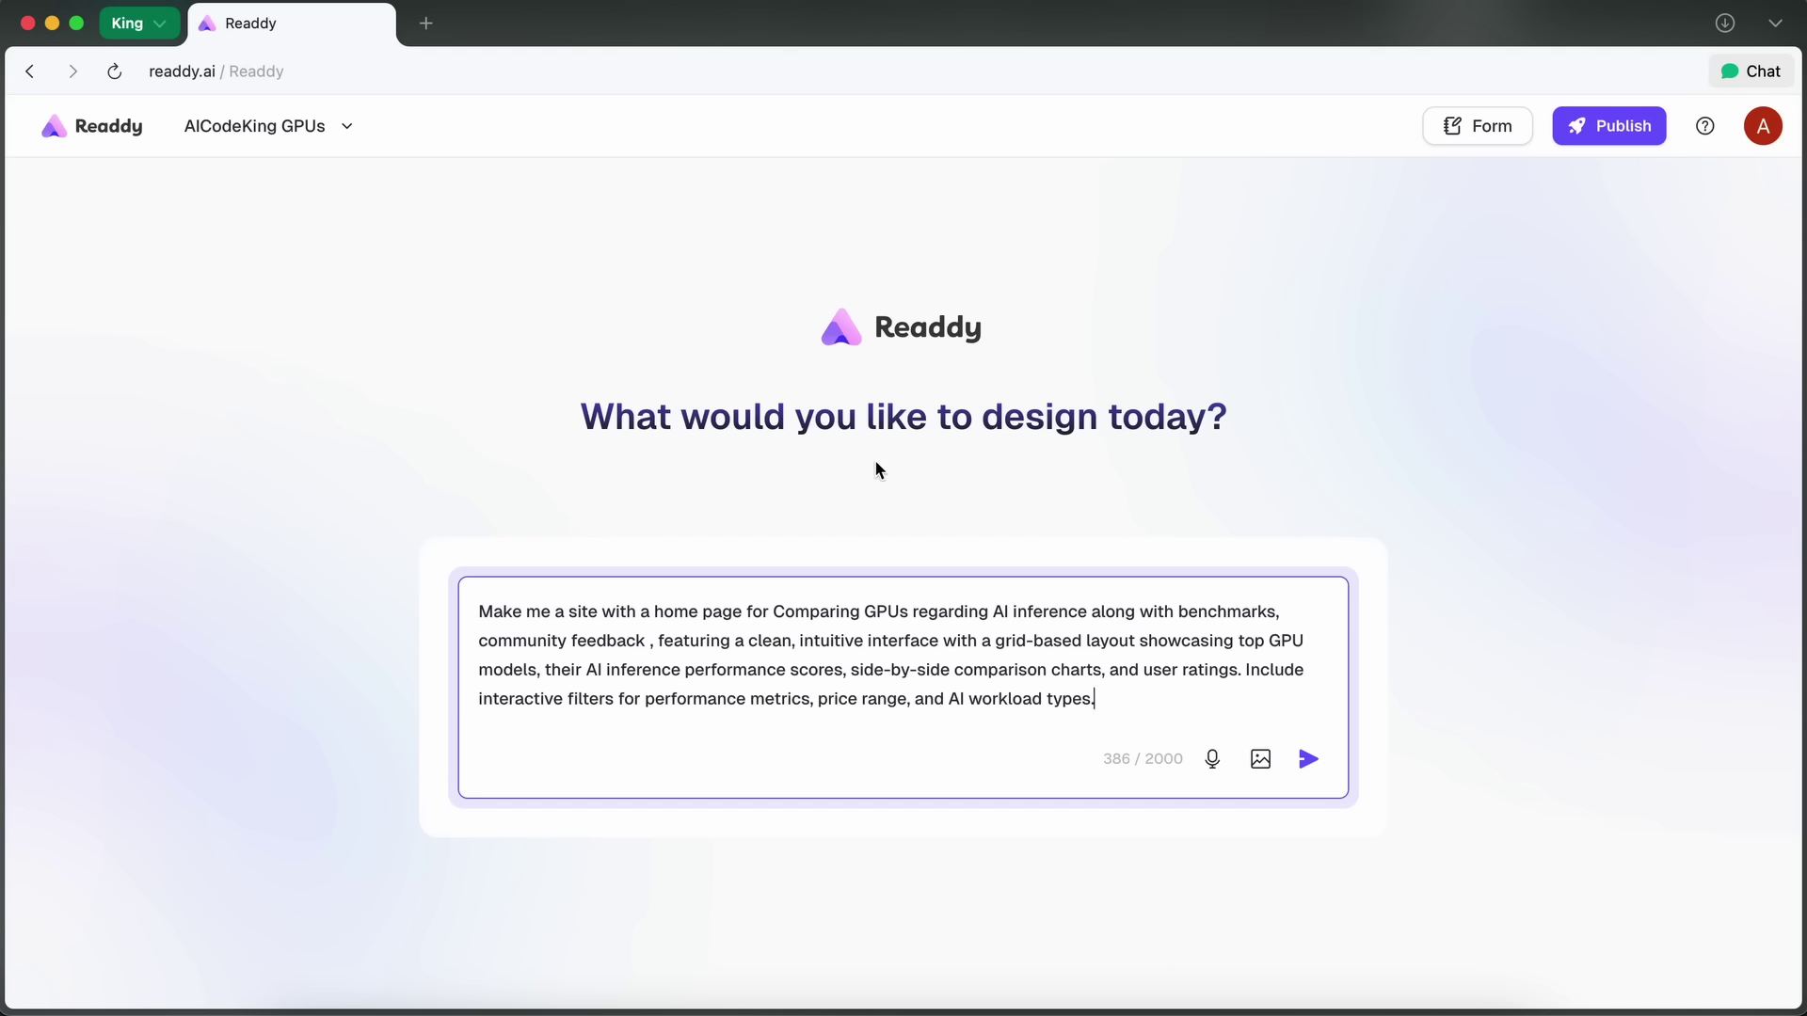
left_click(840, 611)
left_click(652, 641)
key("BackSpace")
left_click(909, 704)
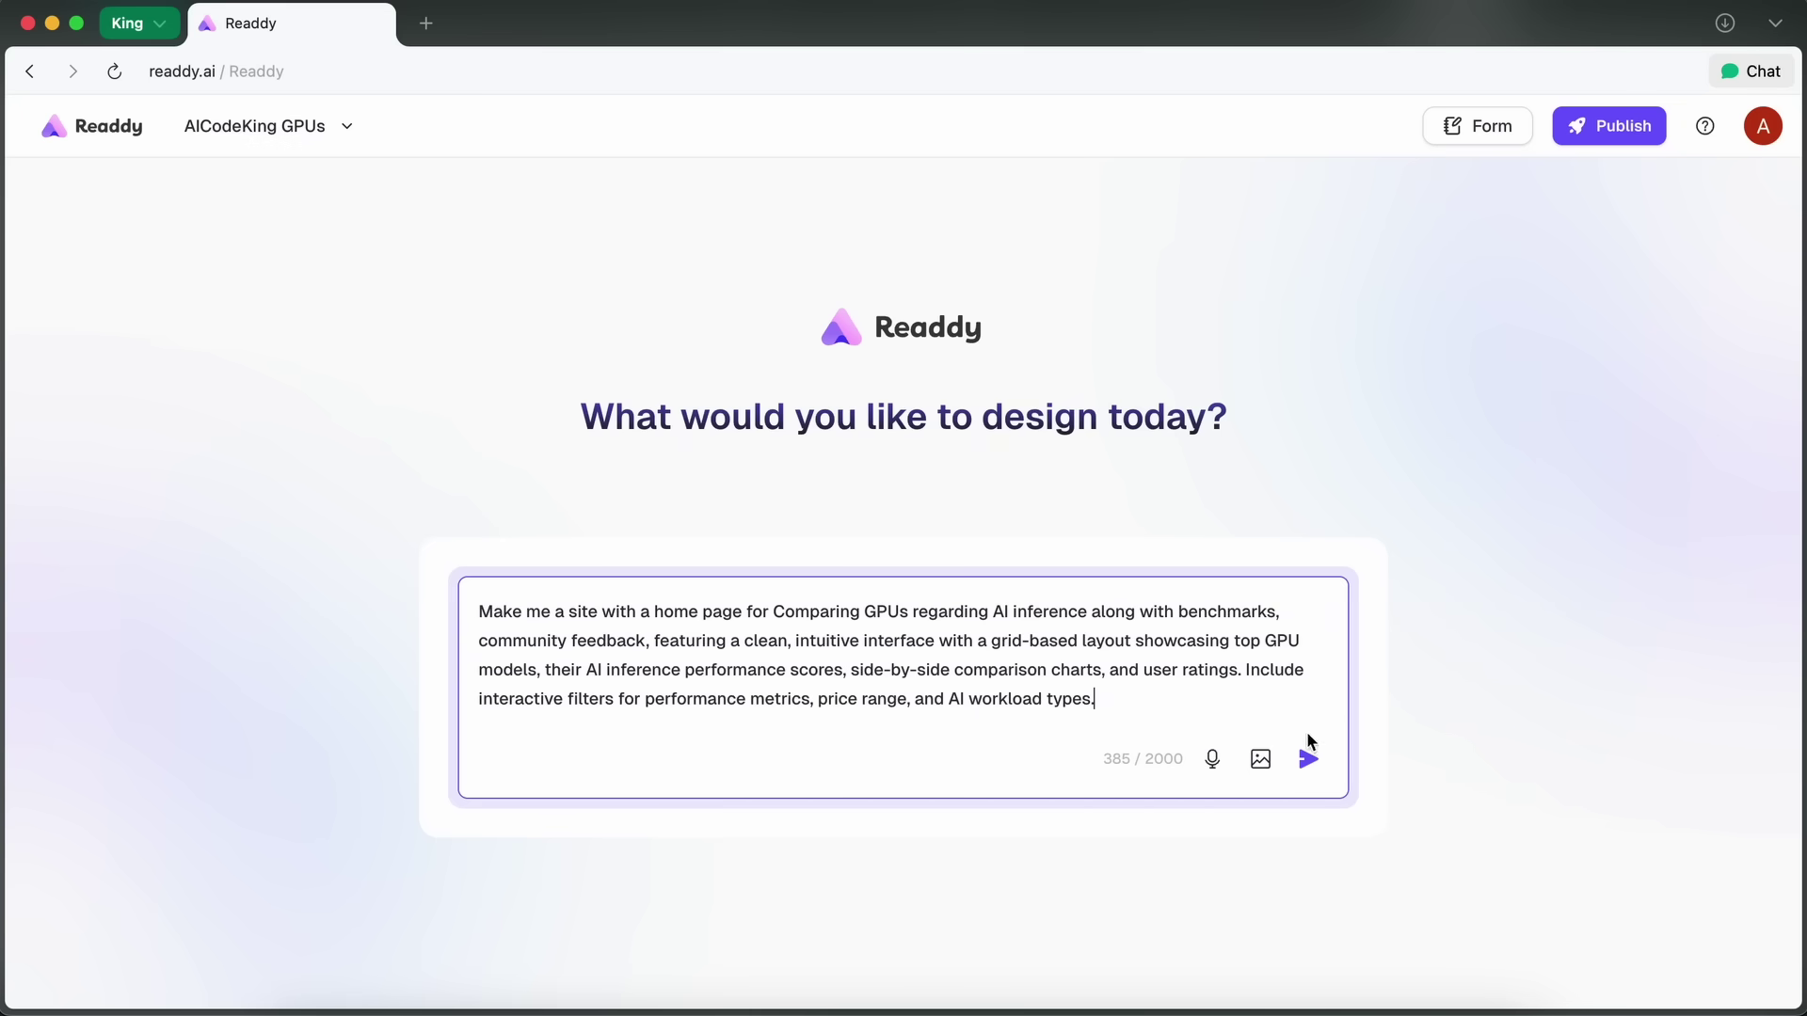
- Send the prompt to generate the GPU site and scroll through the resulting preview
left_click(1311, 763)
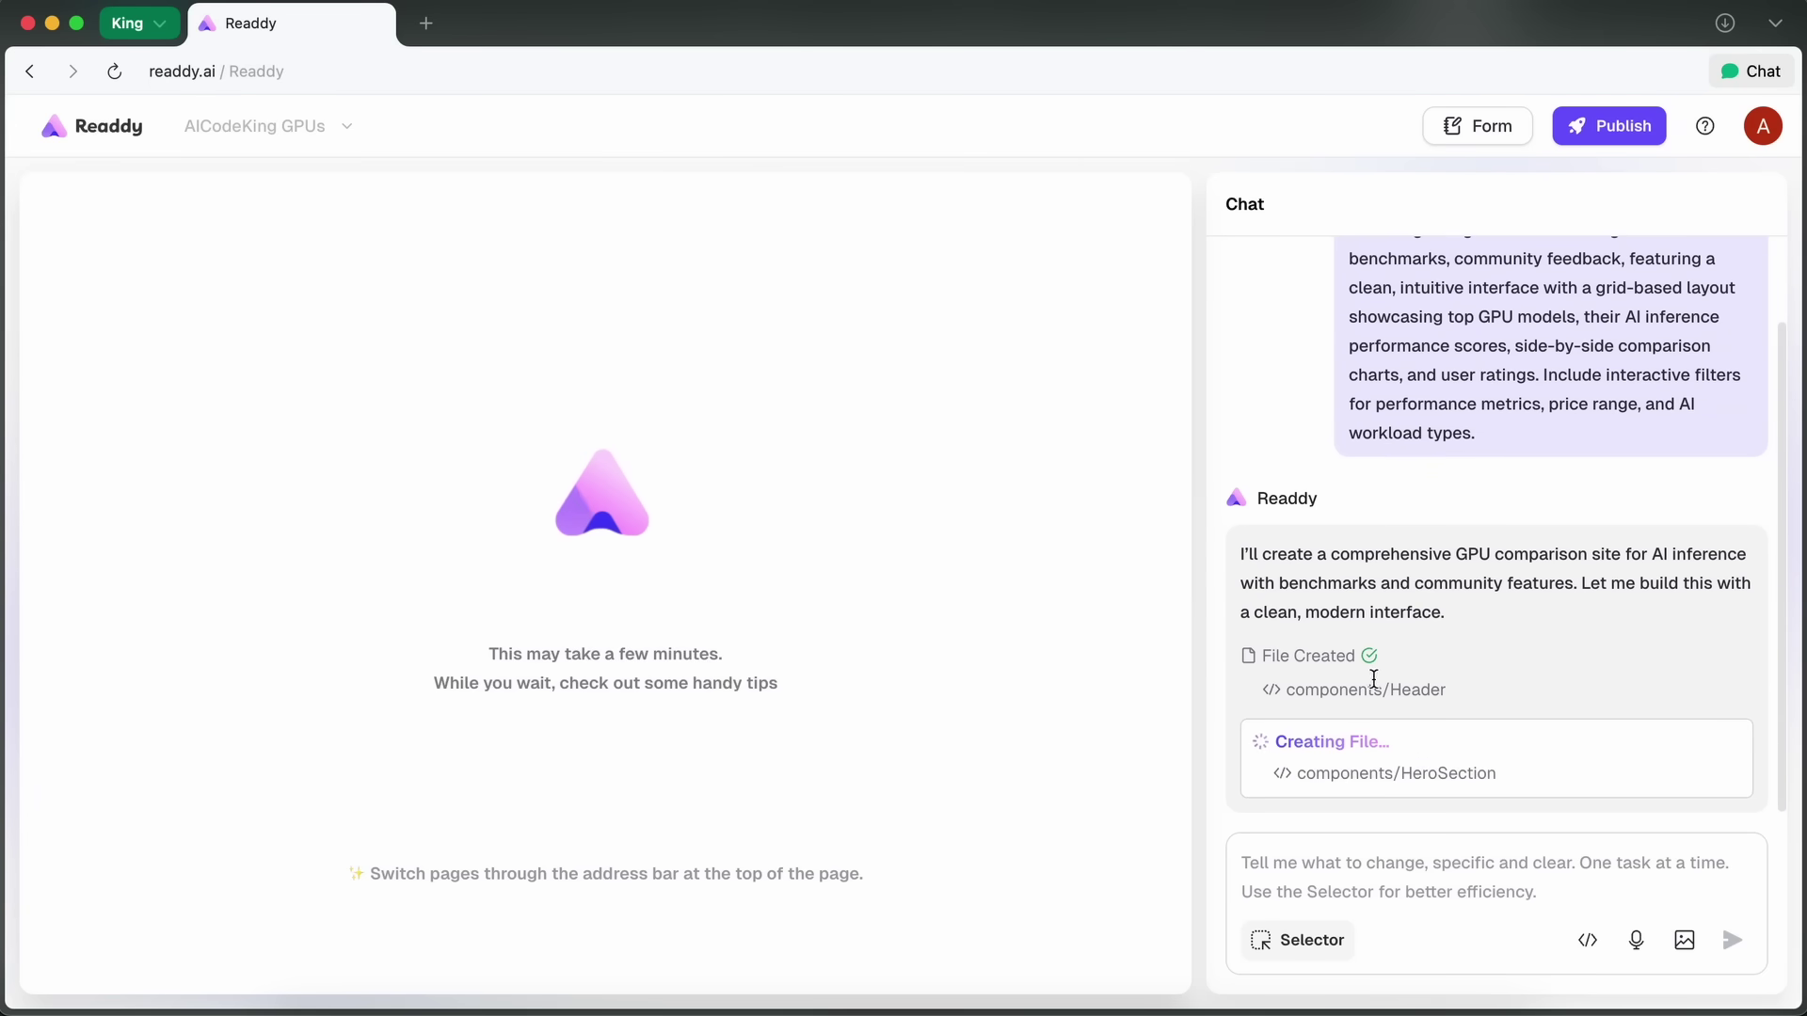
scroll(894, 478, "down", 3)
scroll(894, 478, "down", 8)
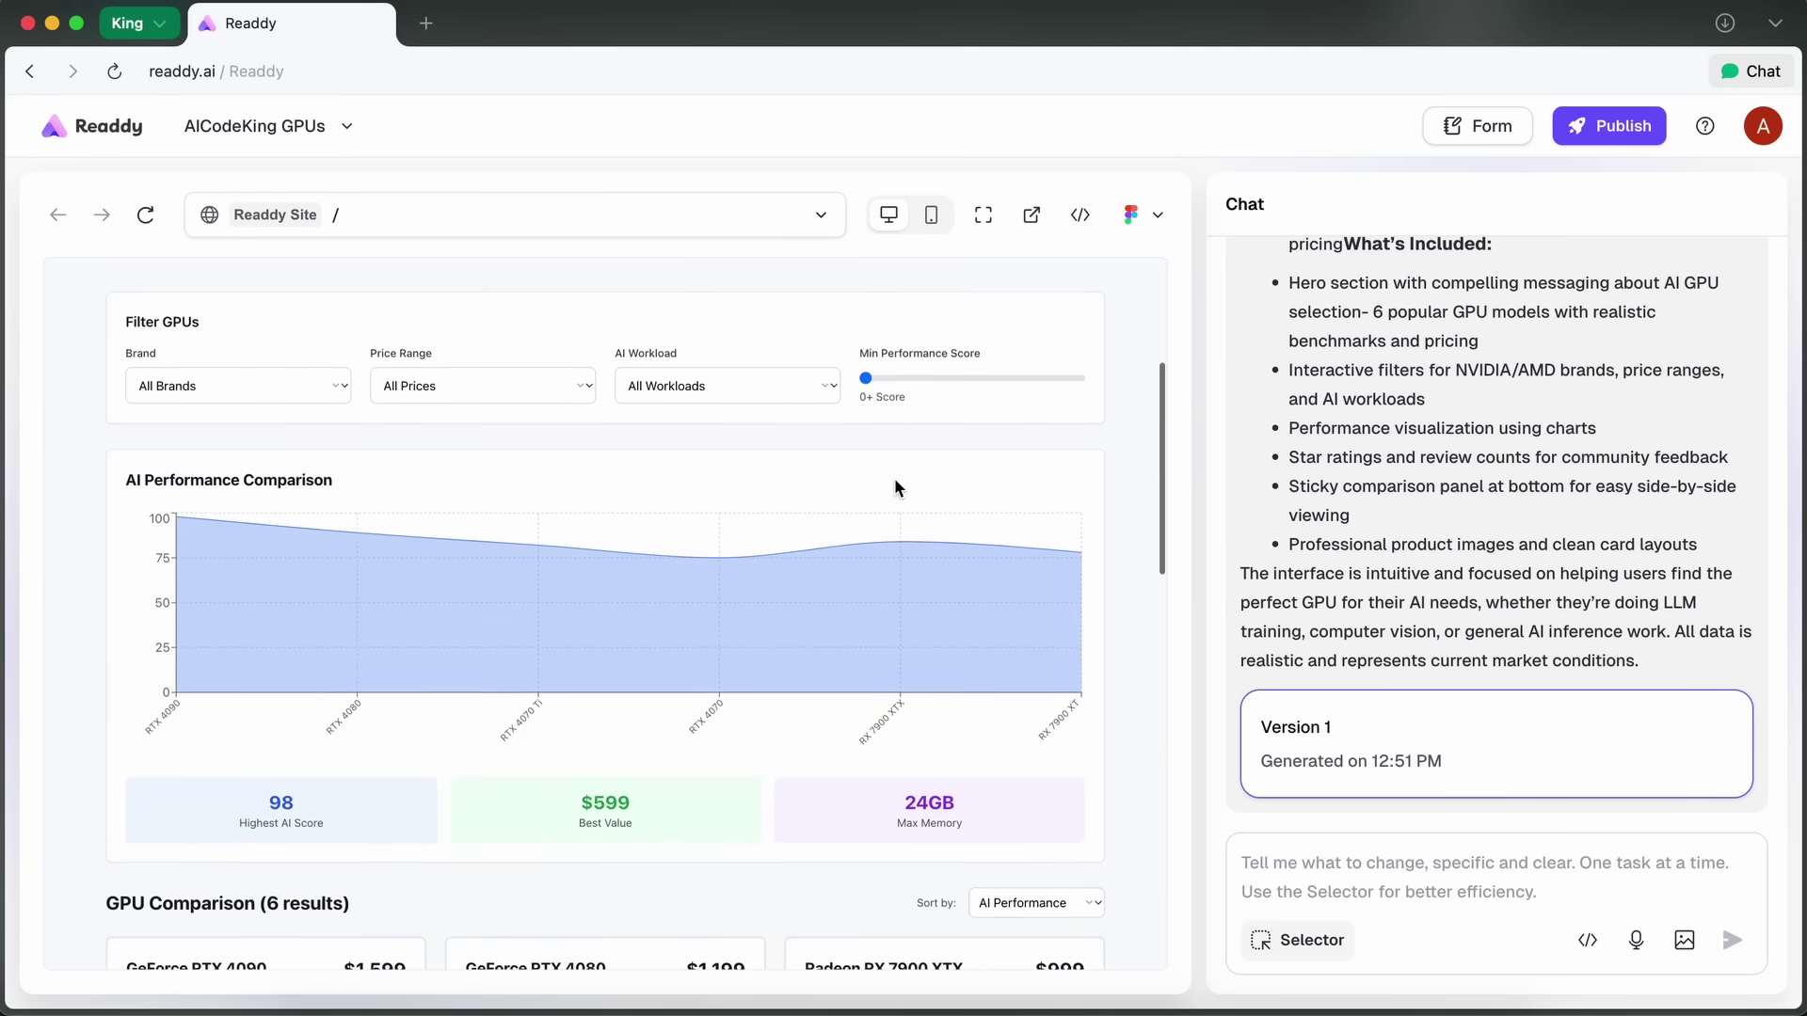
scroll(893, 484, "down", 4)
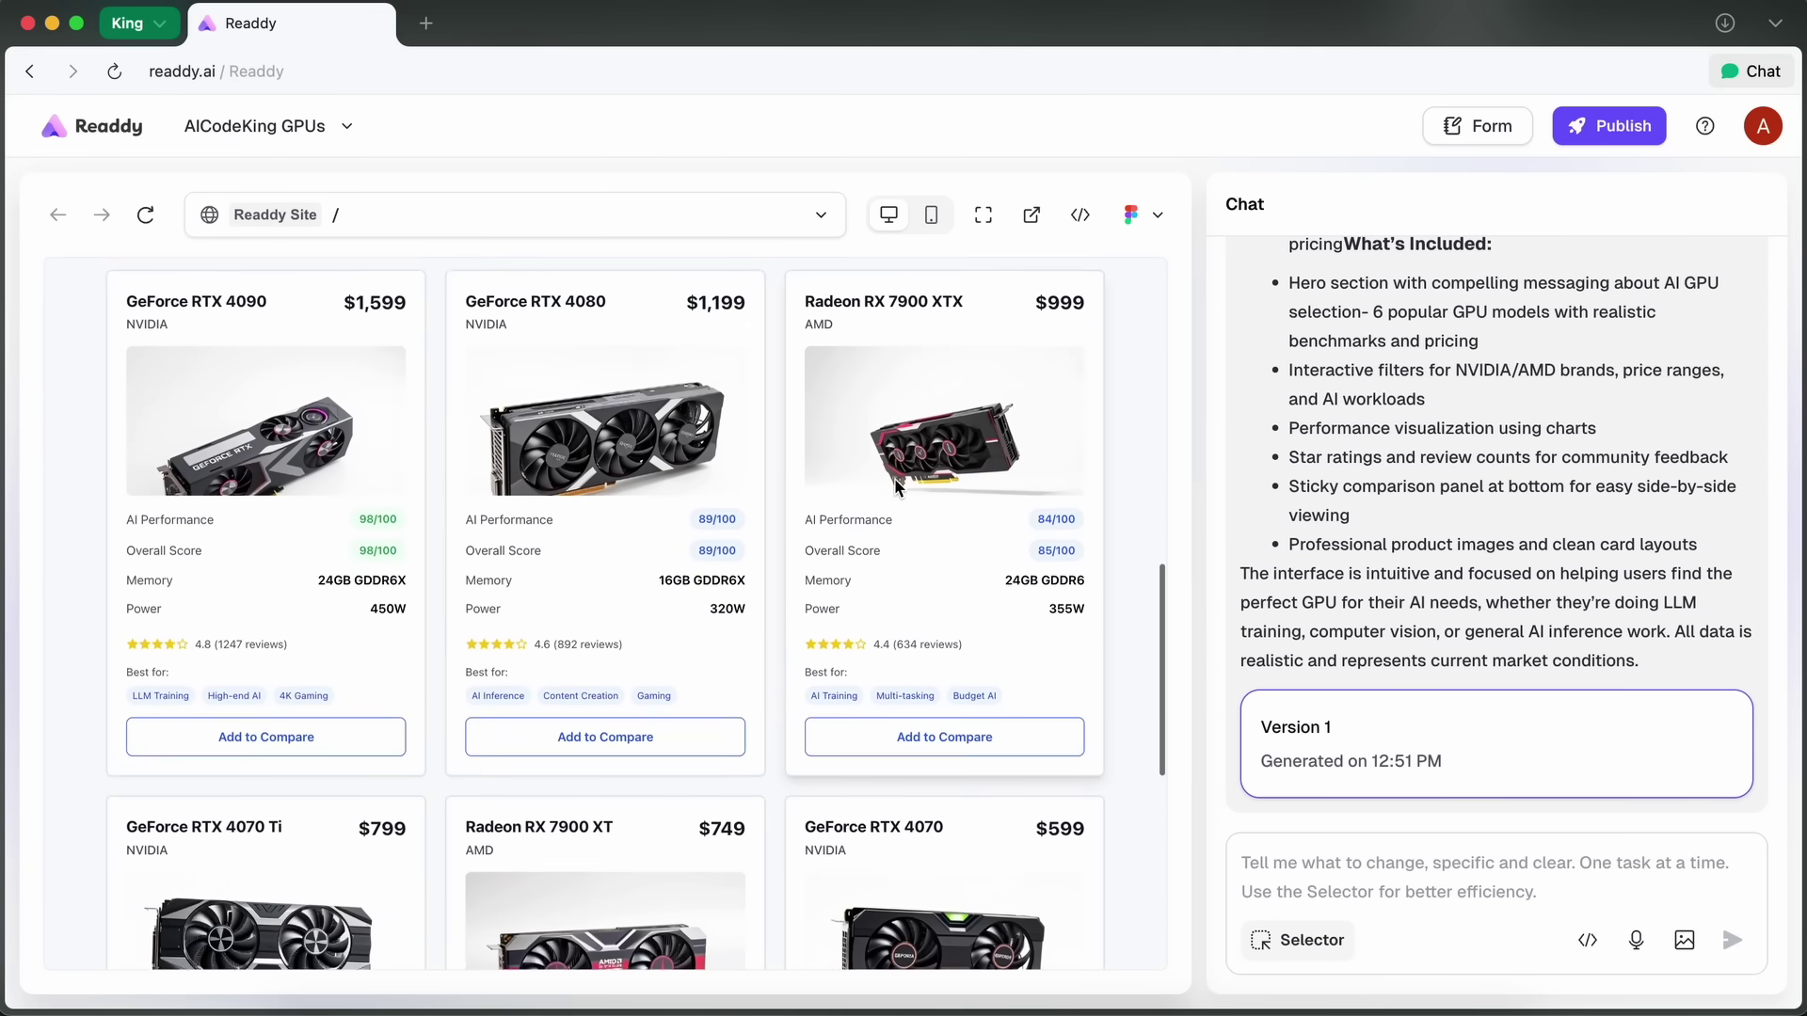
scroll(894, 484, "up", 3)
scroll(896, 487, "down", 8)
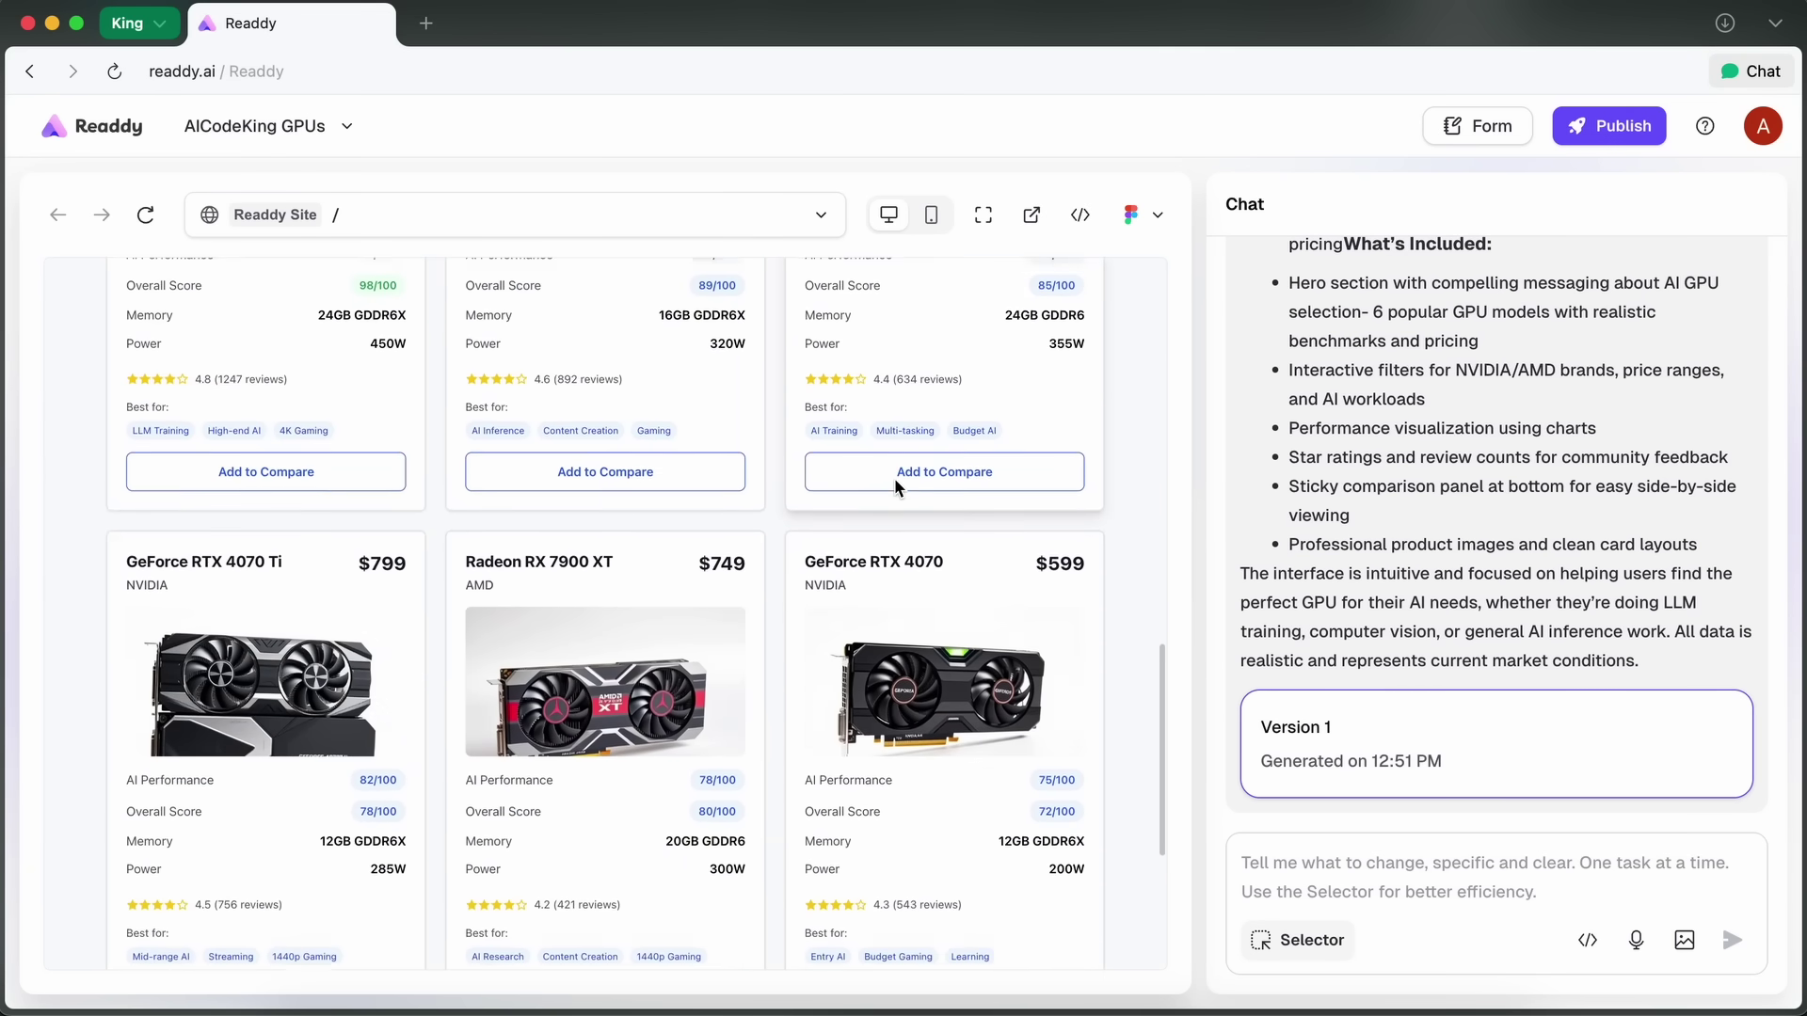
scroll(894, 485, "up", 10)
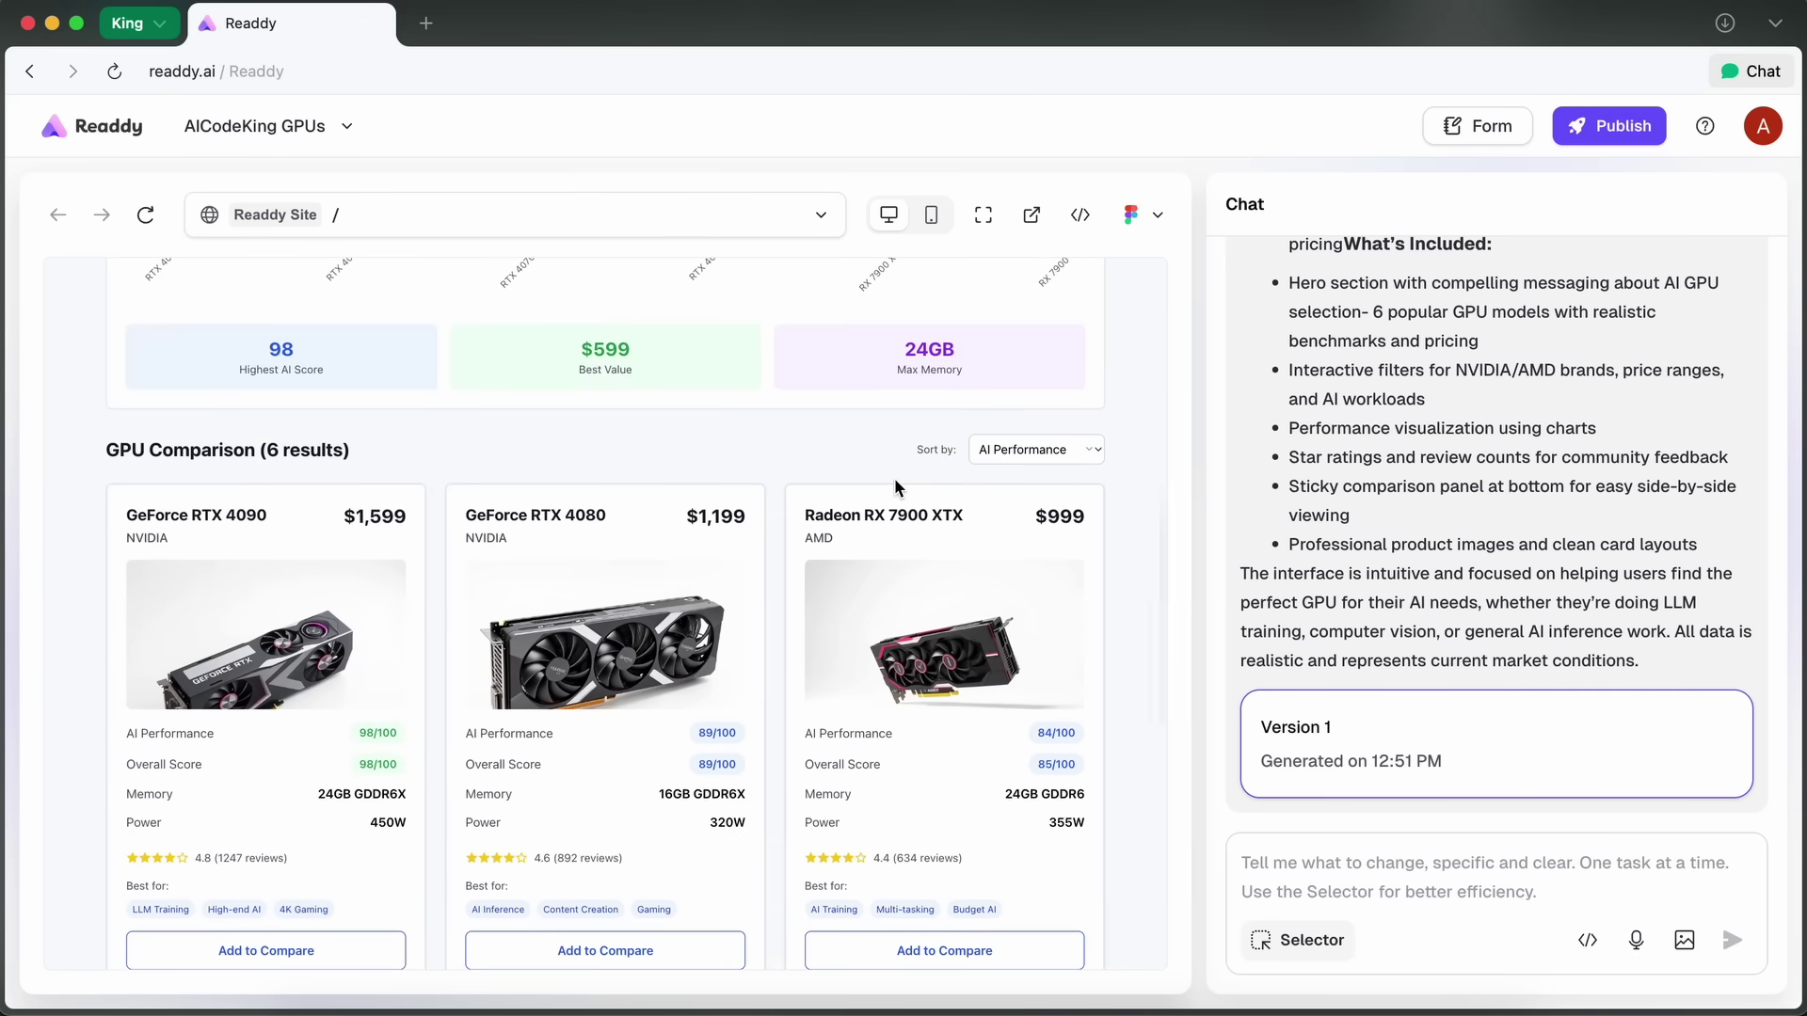
scroll(894, 485, "up", 7)
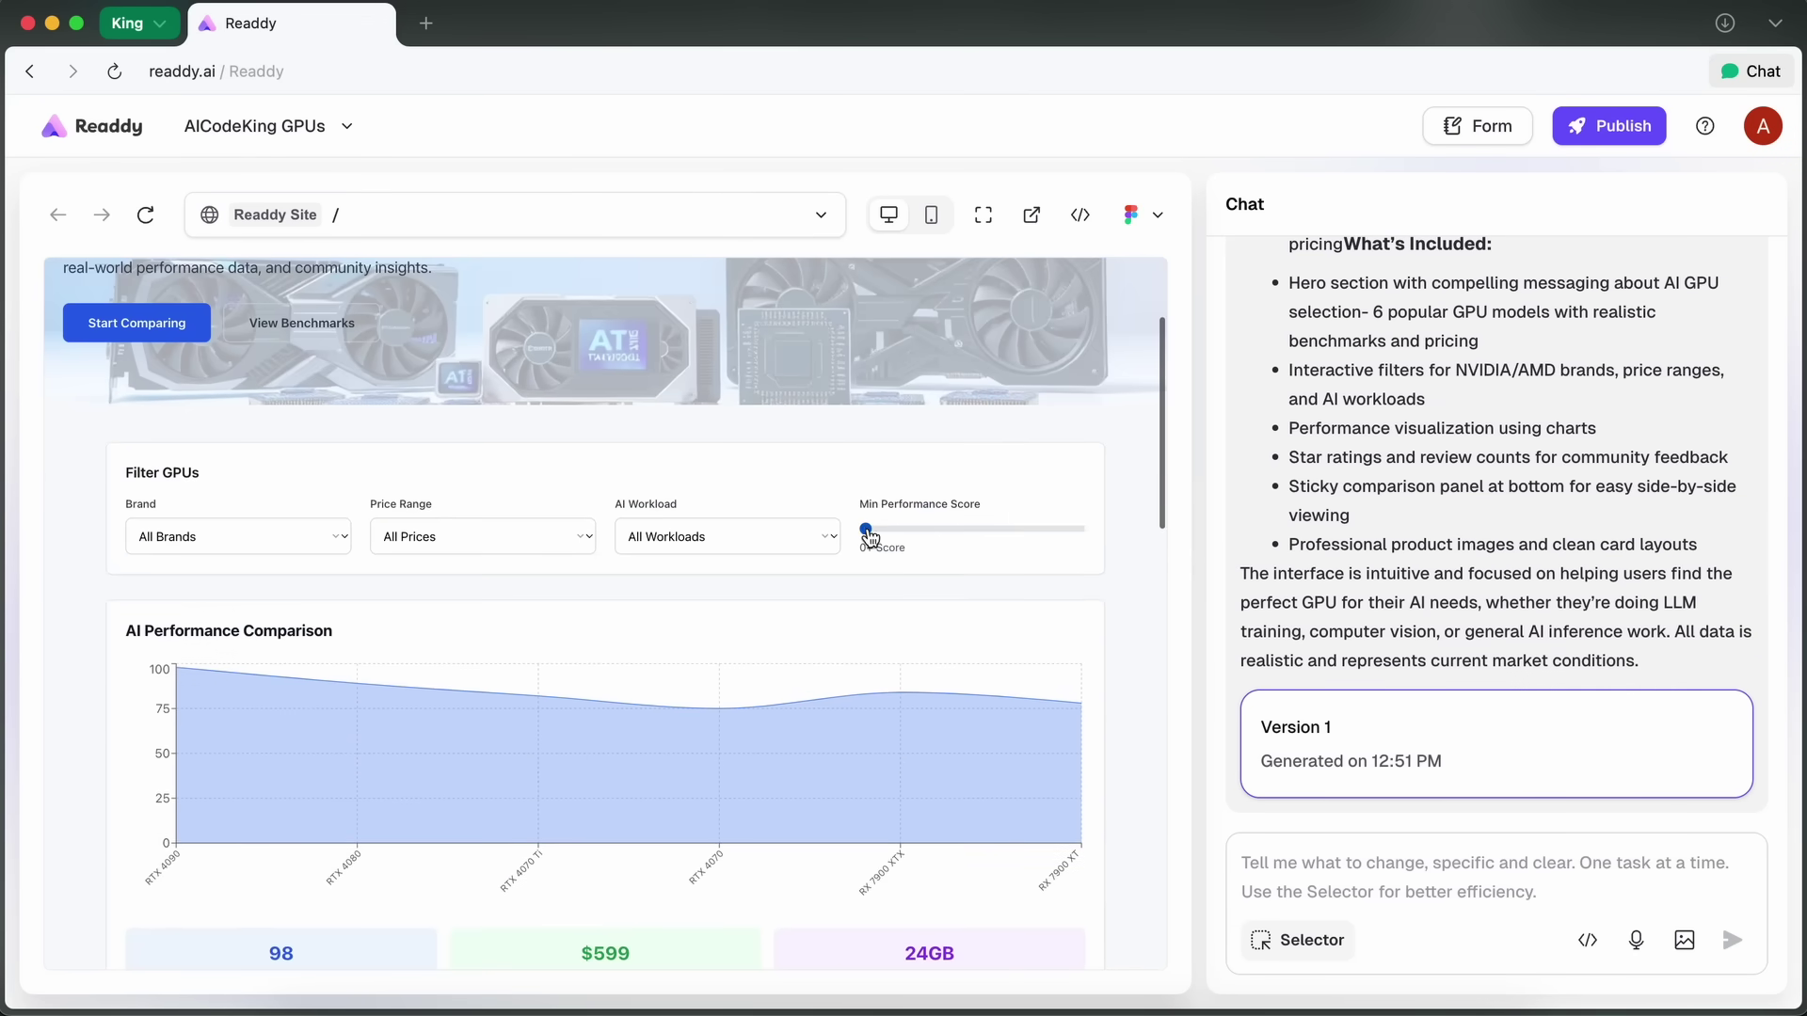
- Set the Min Performance Score slider to 28+ and add Radeon RX 7900 XTX to the comparison
left_click_drag(865, 518, 925, 518)
scroll(926, 536, "down", 1)
scroll(926, 544, "down", 7)
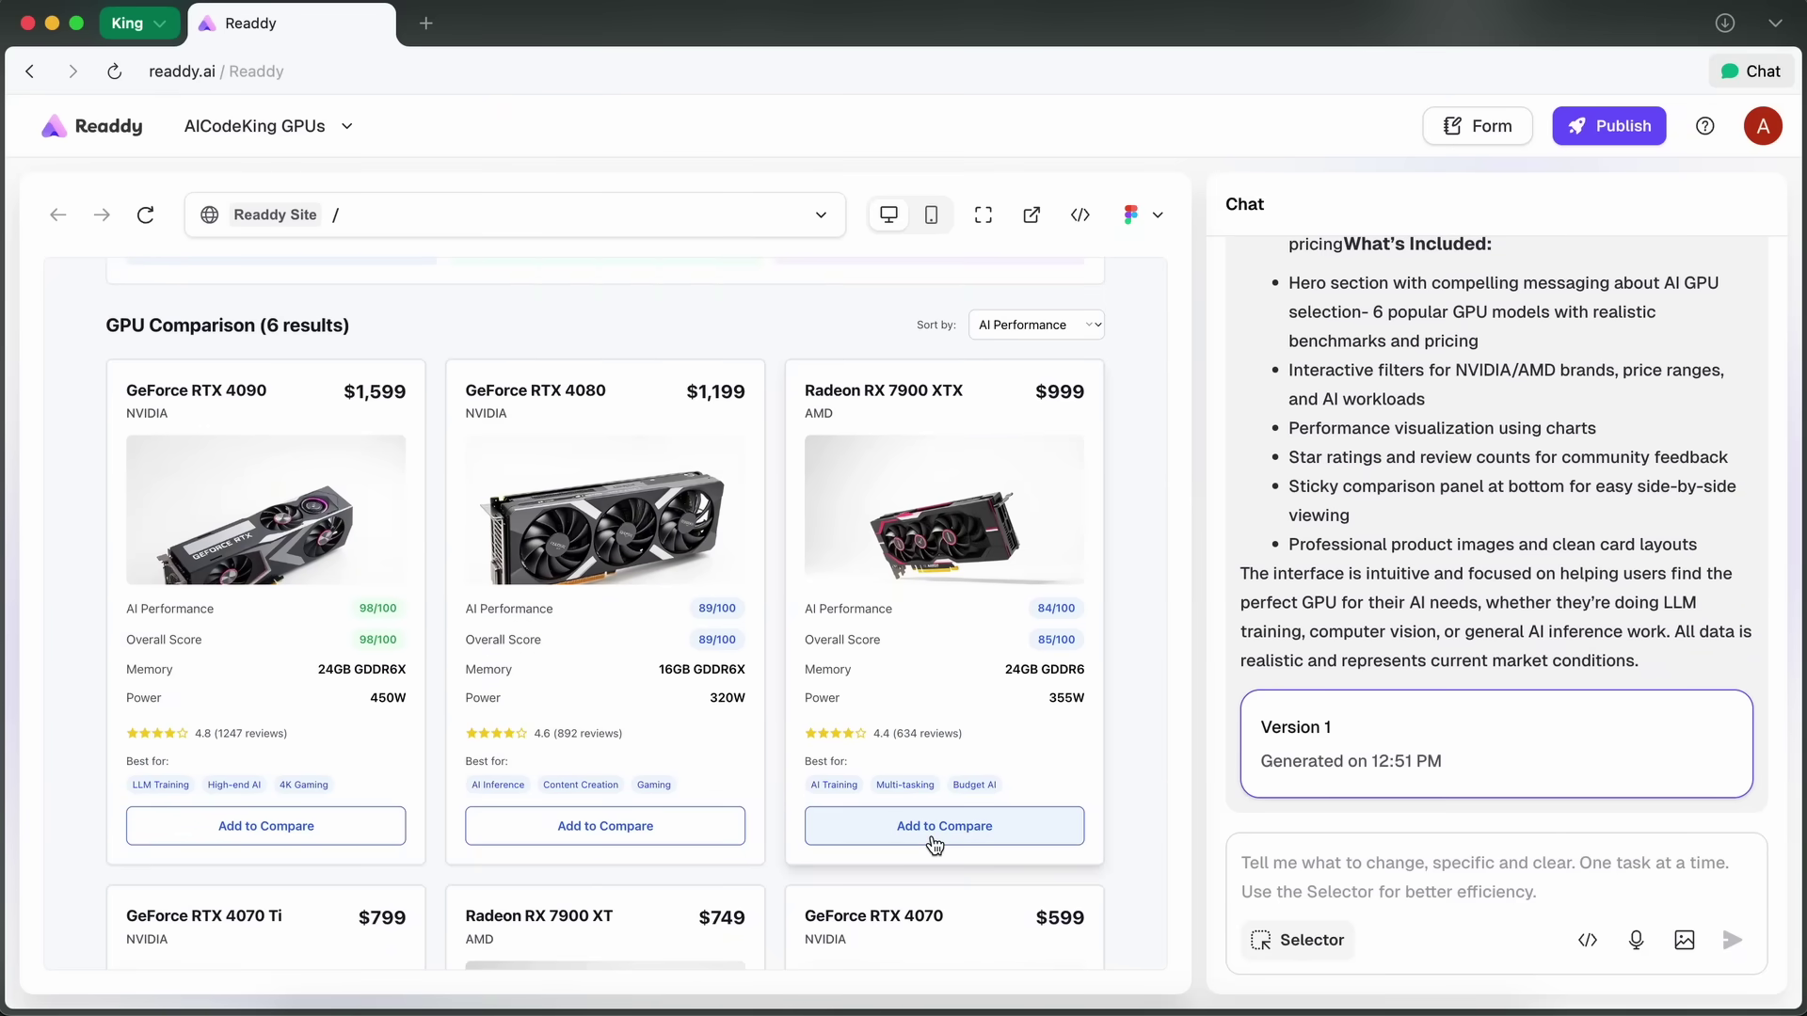
left_click(934, 842)
scroll(871, 520, "up", 8)
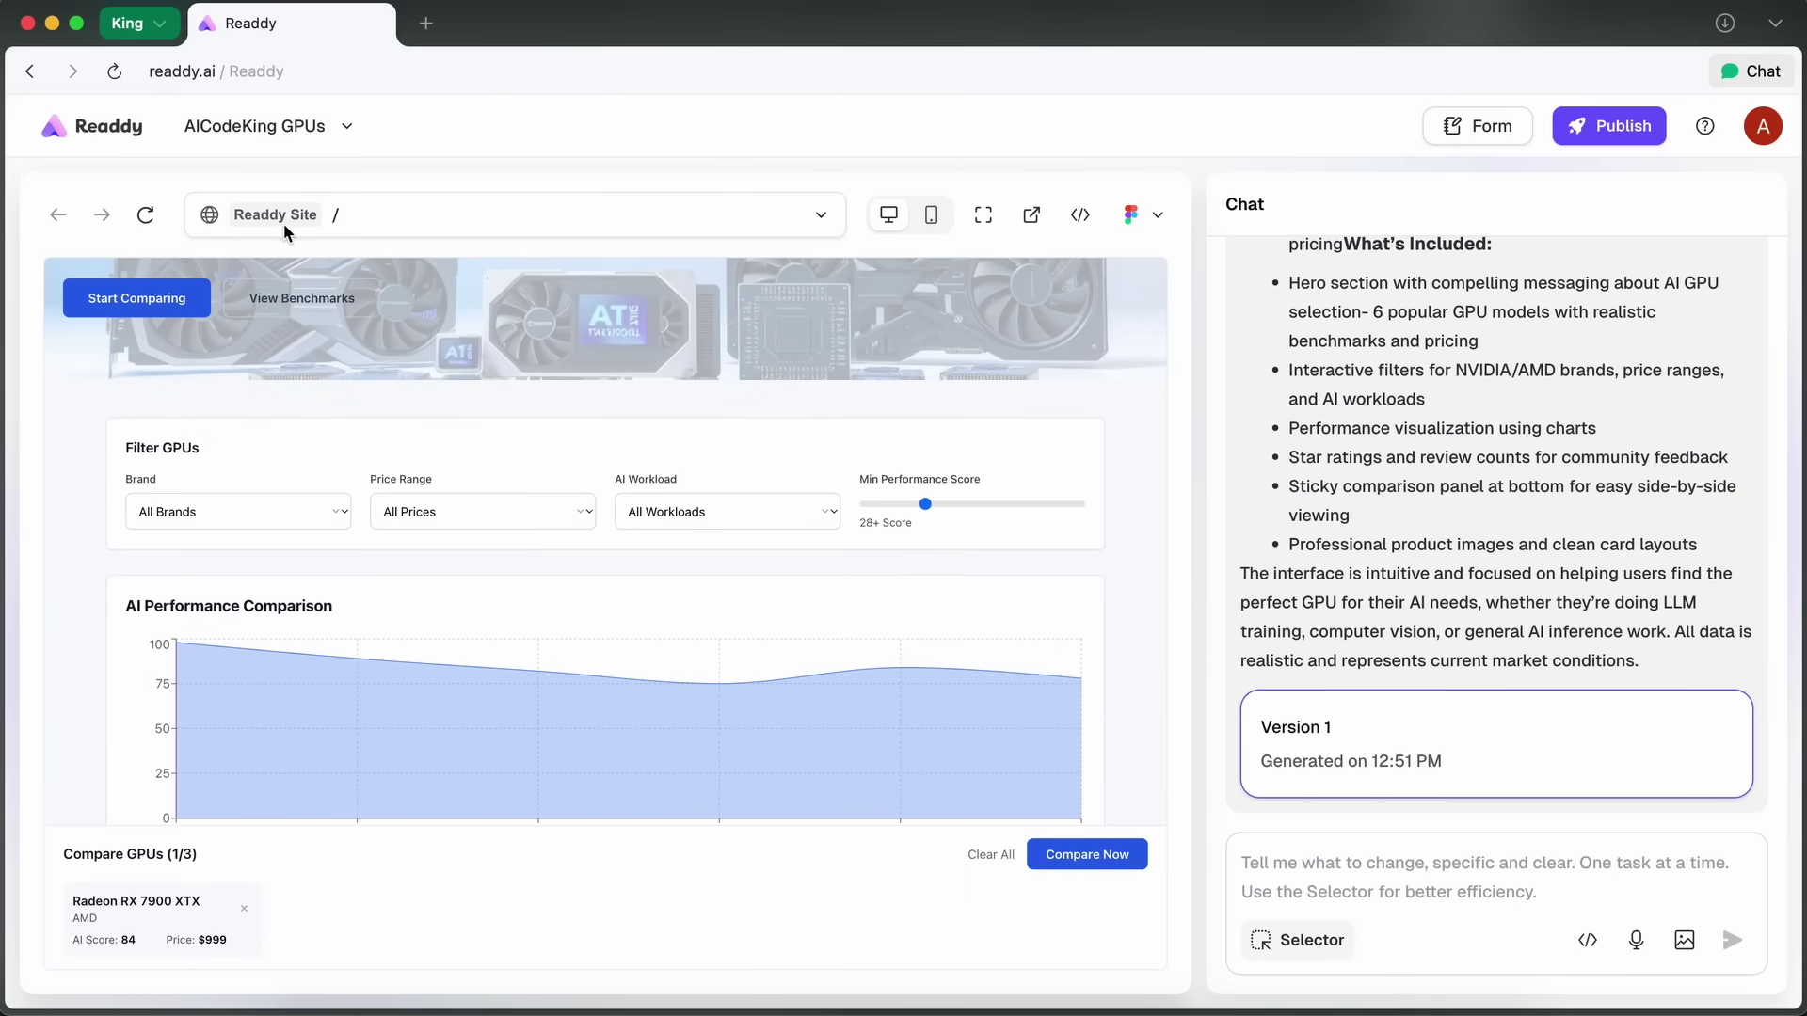
left_click(371, 223)
left_click(408, 213)
left_click(950, 226)
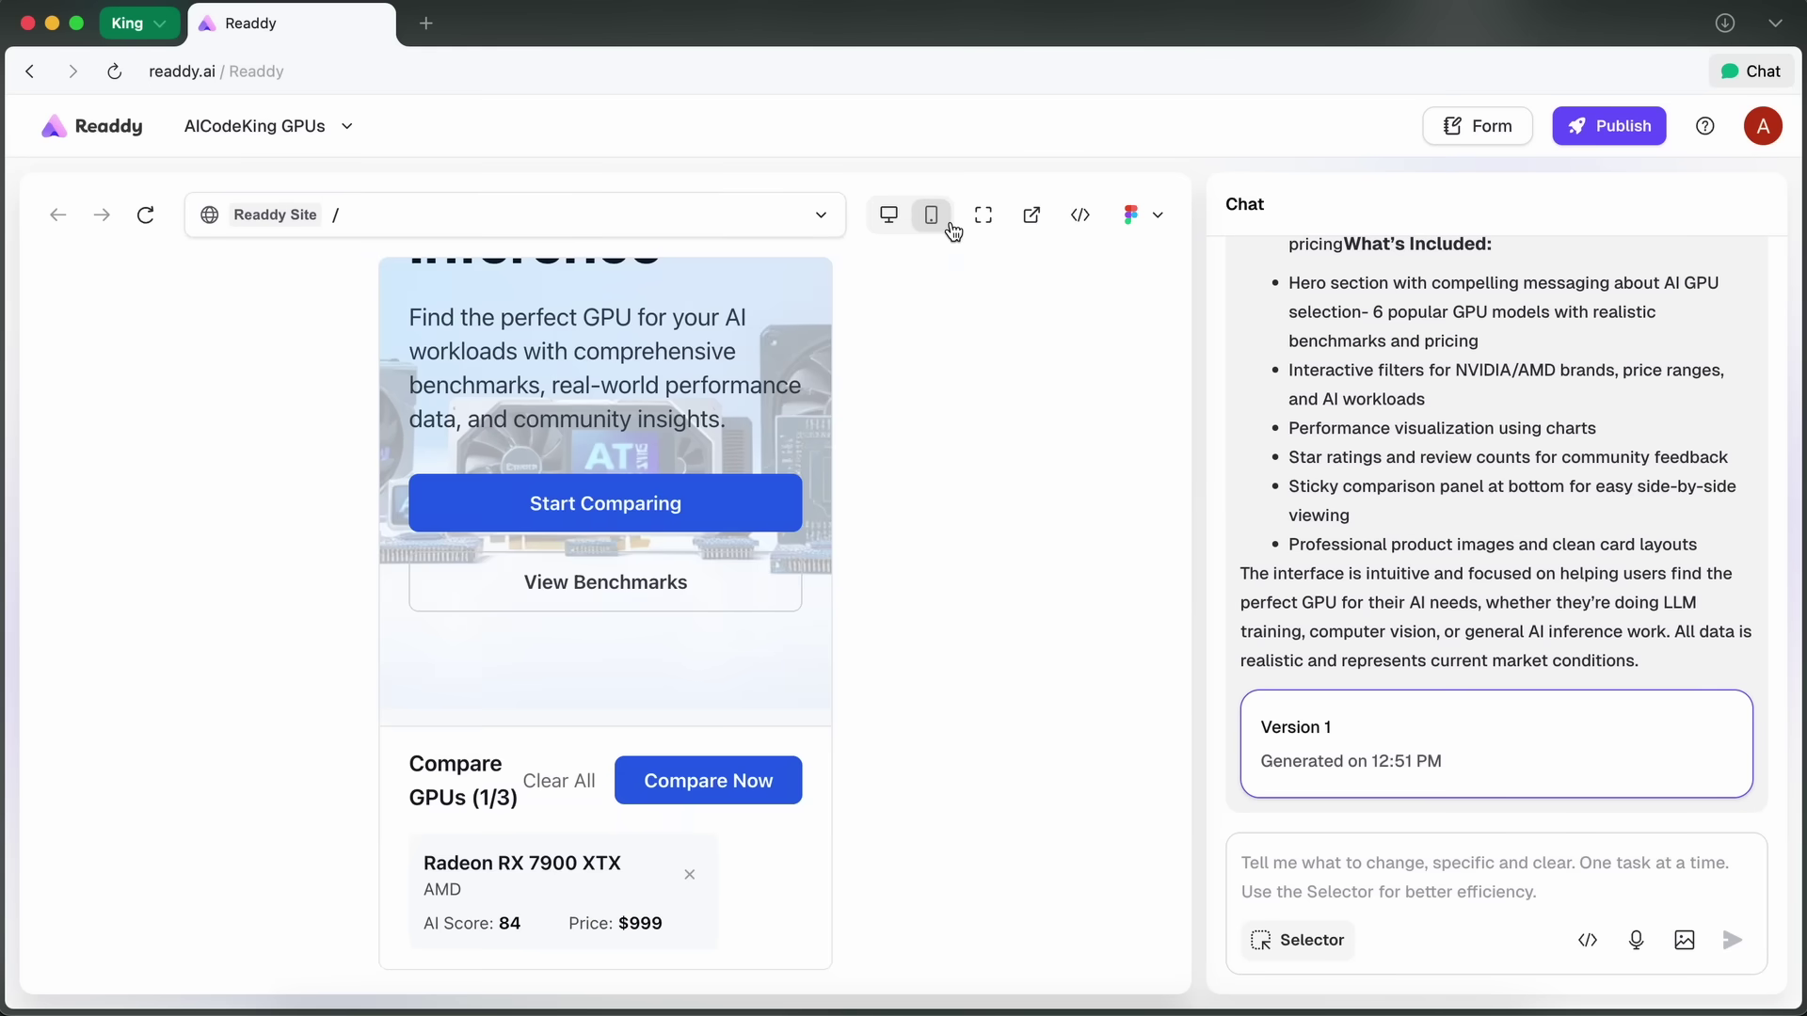
scroll(742, 508, "down", 5)
scroll(740, 509, "down", 8)
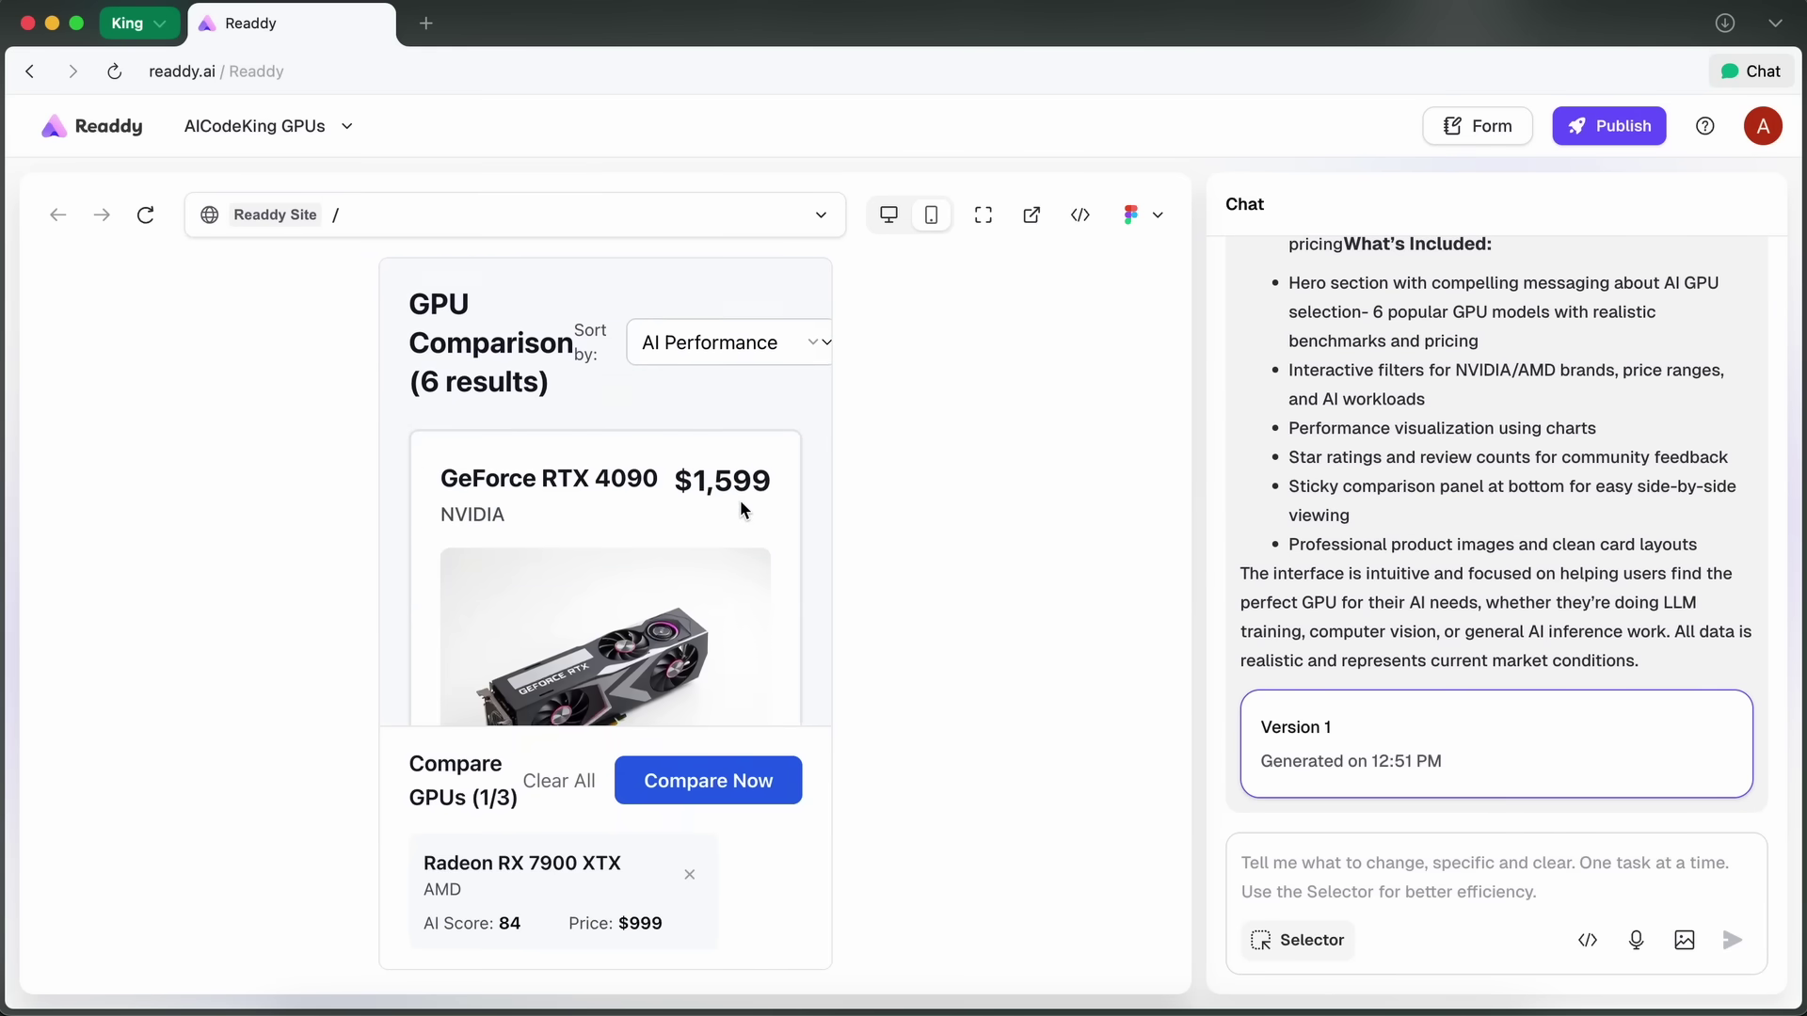
left_click(891, 217)
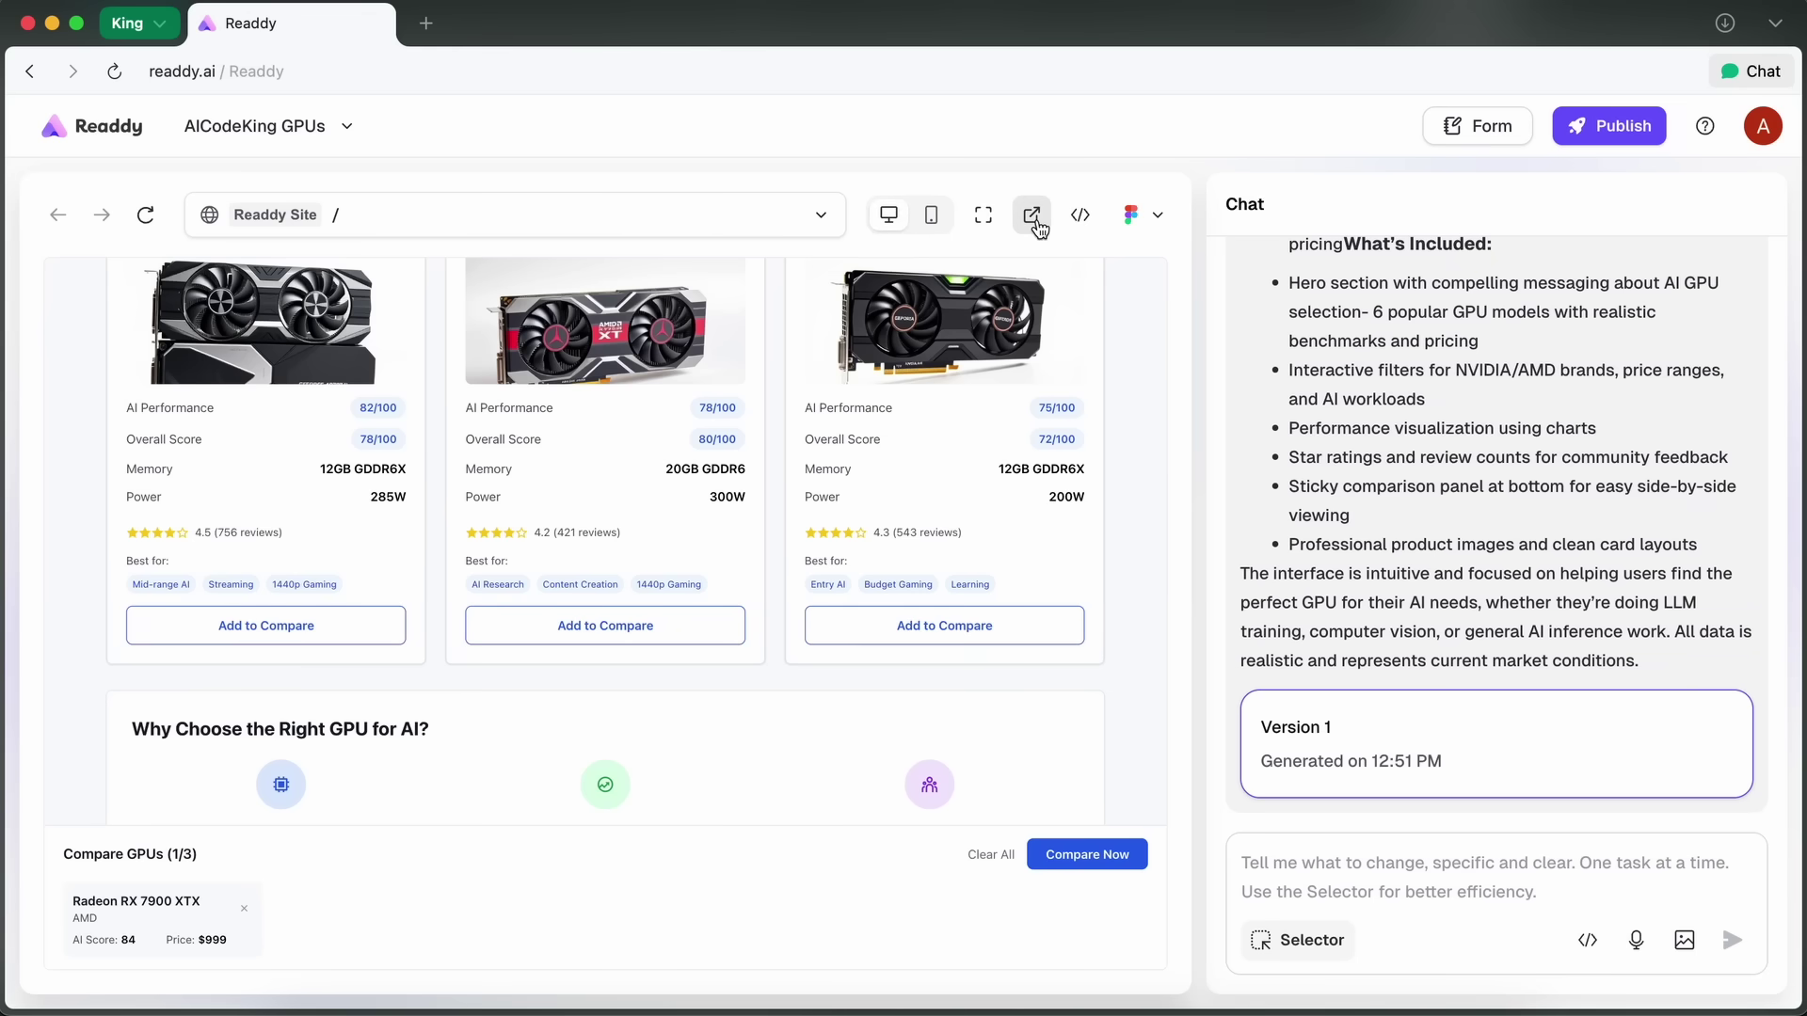
left_click(1153, 219)
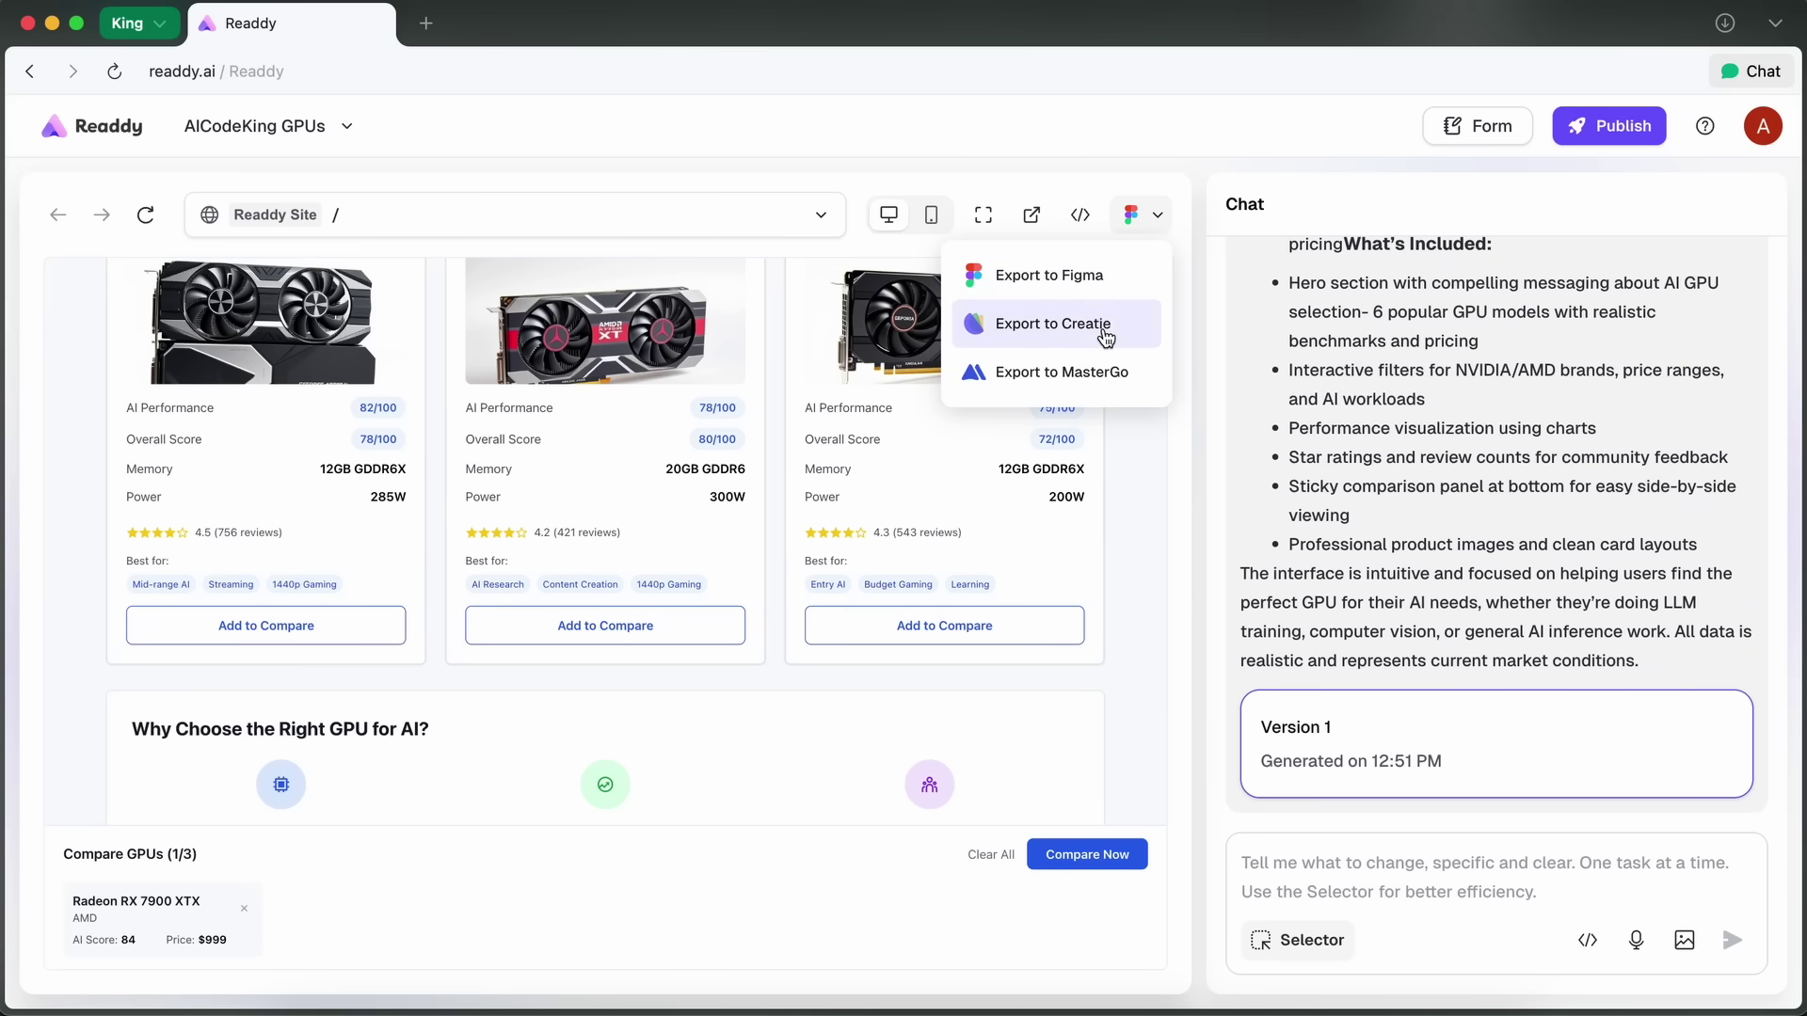
left_click(1156, 222)
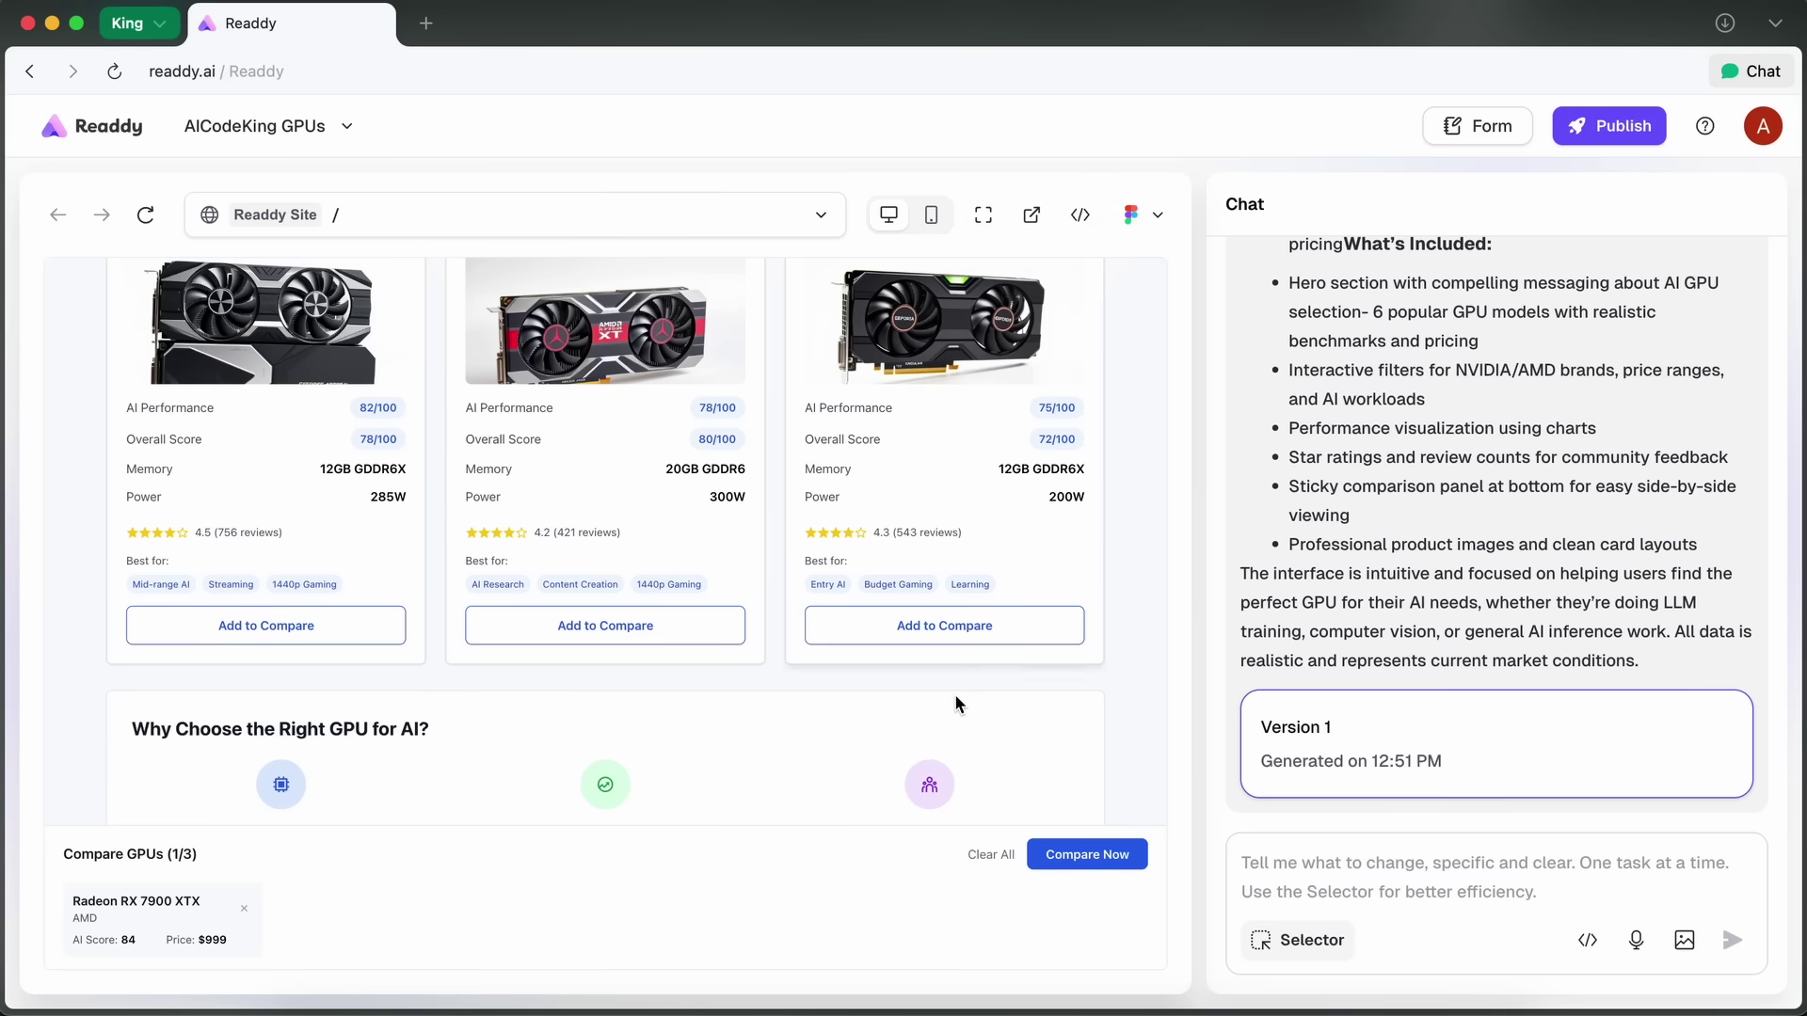
scroll(954, 702, "up", 8)
scroll(956, 702, "up", 10)
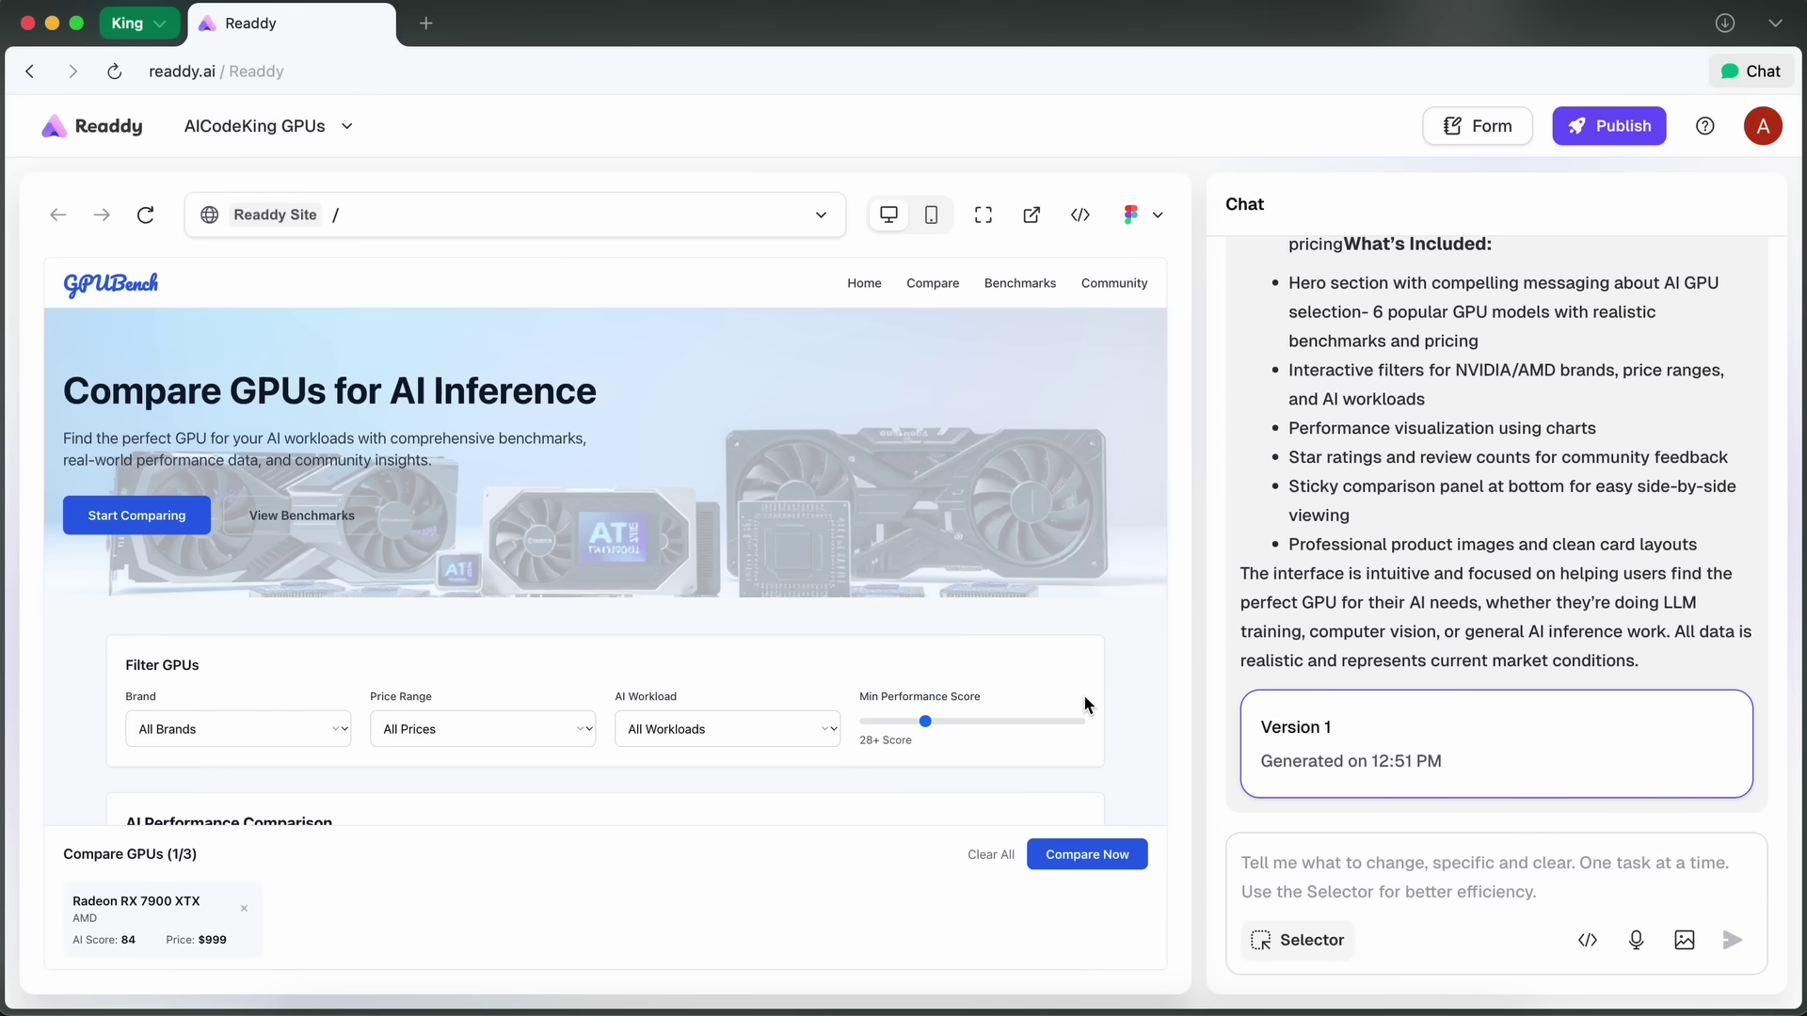
- Target the Filter GPUs panel with the selector and send 'Add red color to it'
scroll(1082, 695, "down", 5)
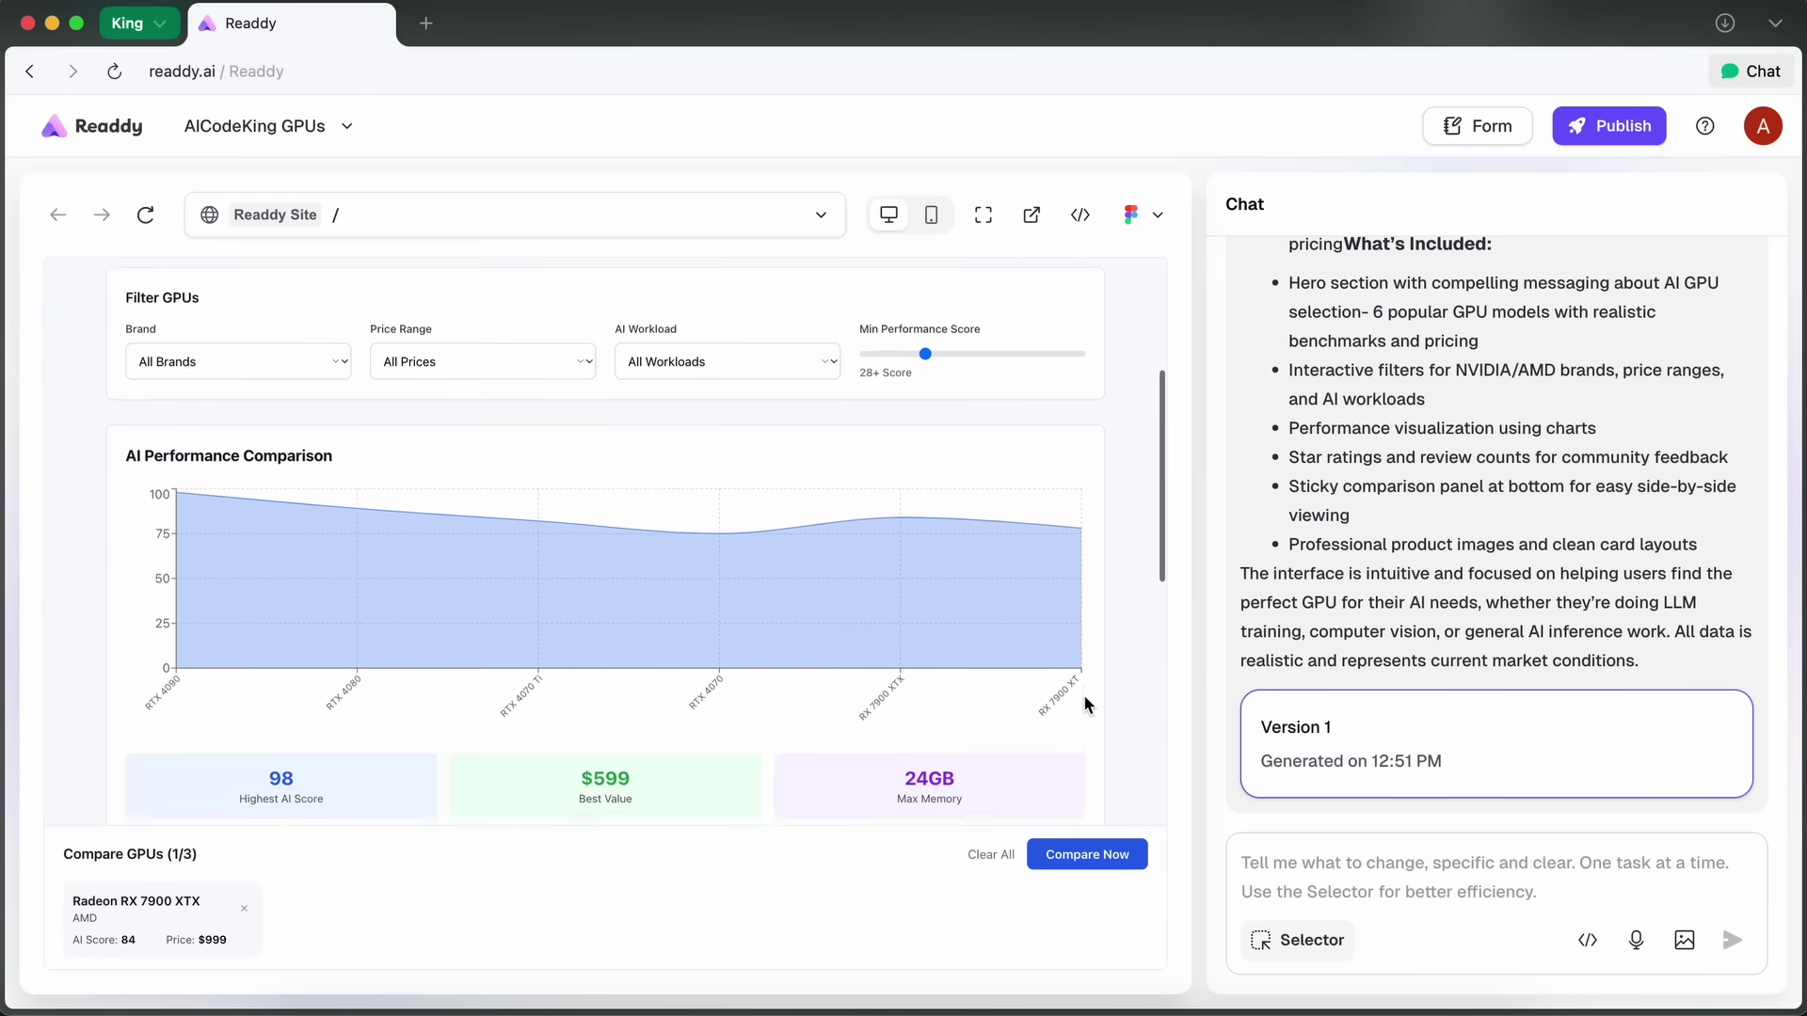
left_click(1288, 950)
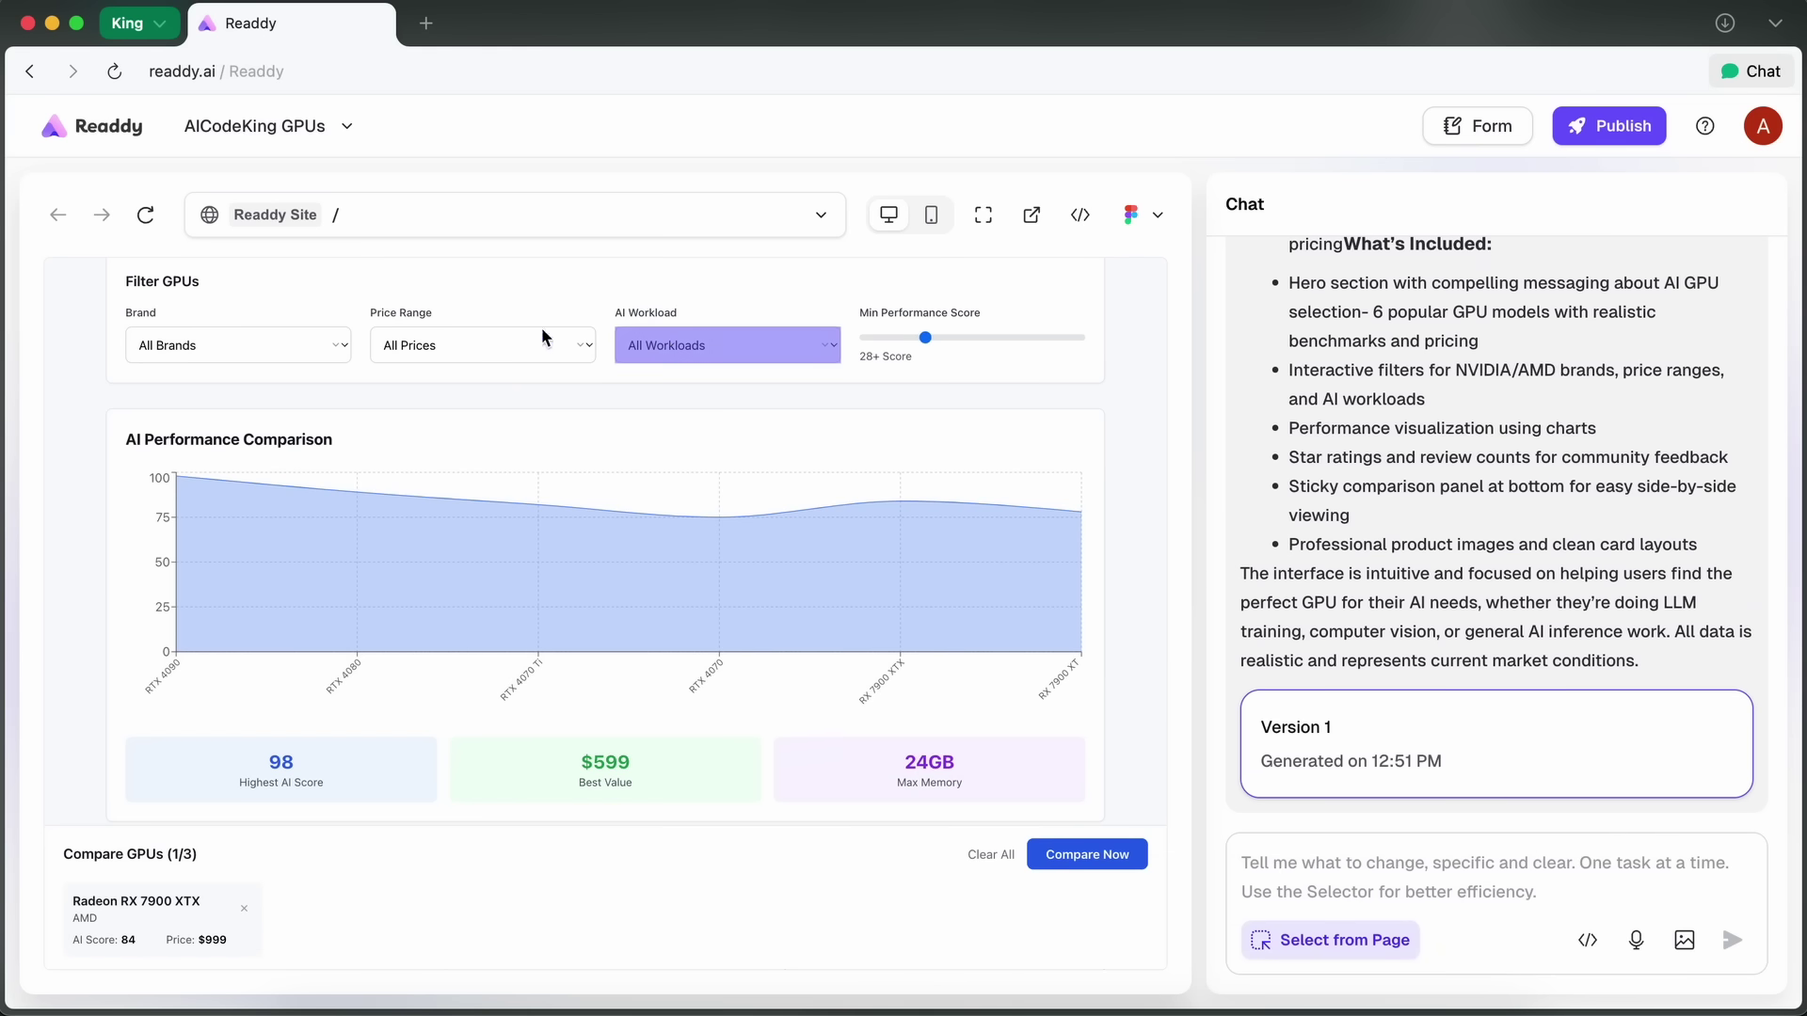
left_click(116, 294)
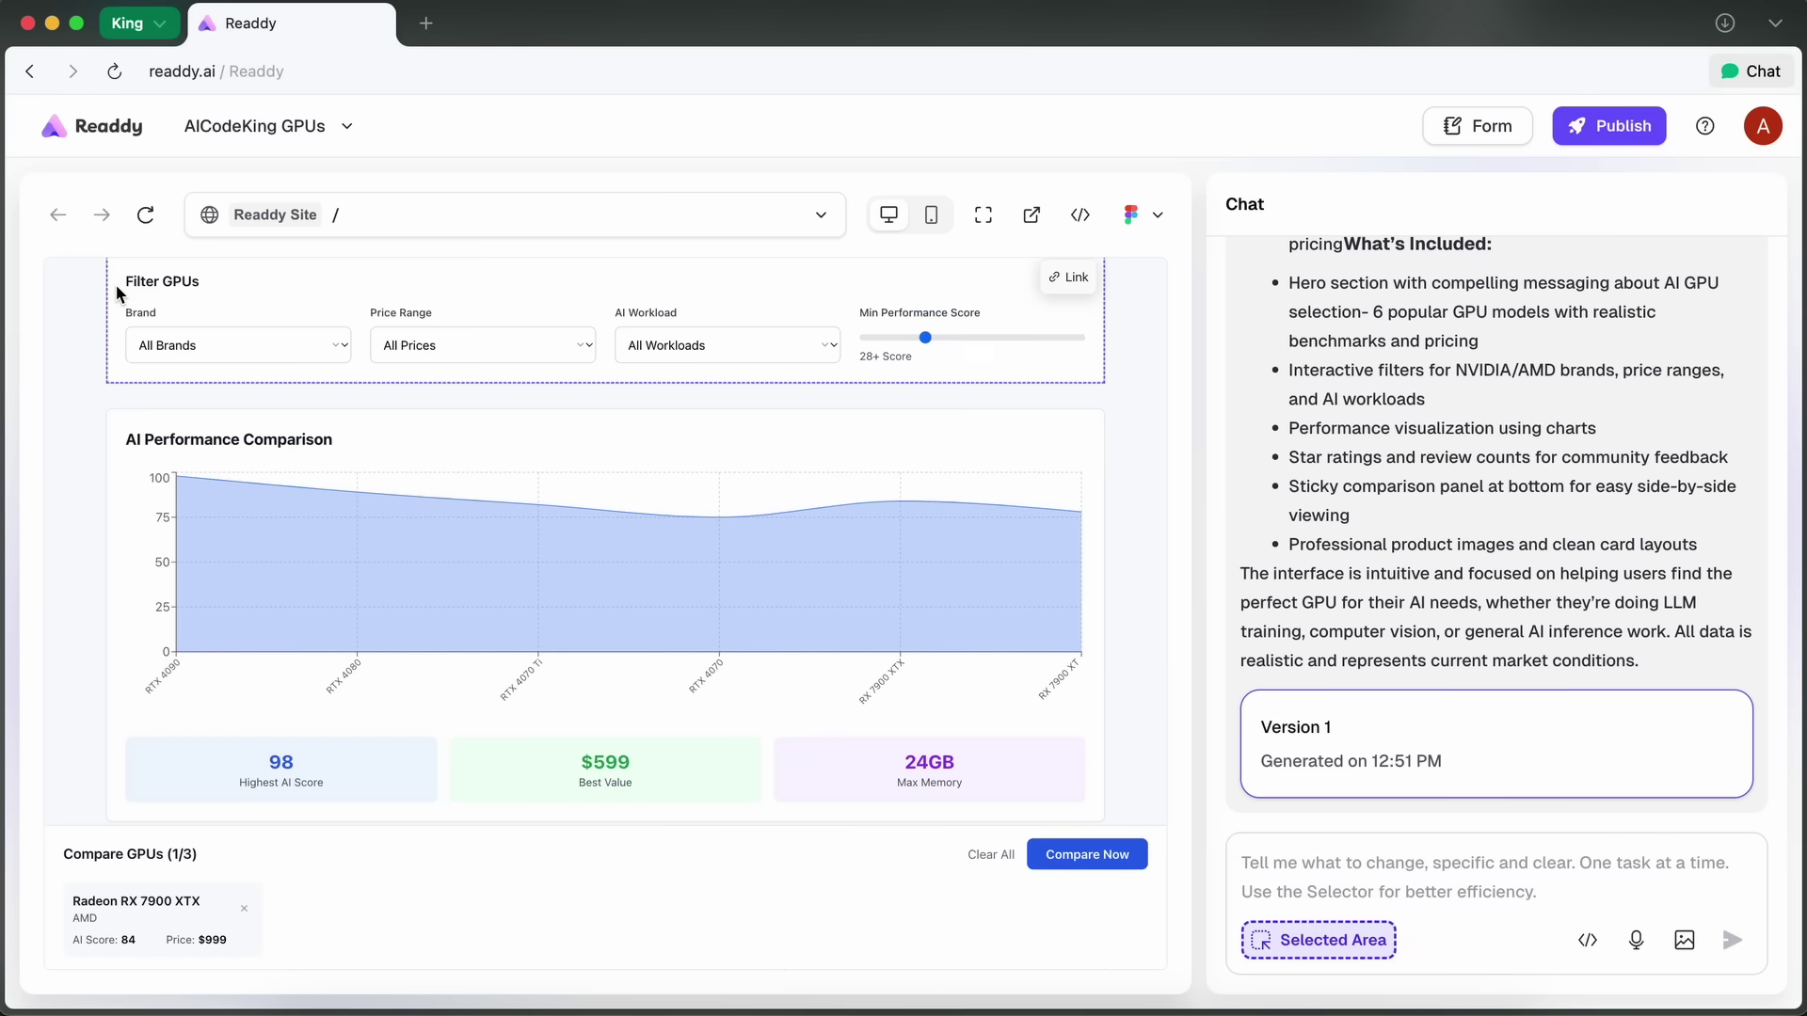
left_click(1339, 882)
type("Add red color to it")
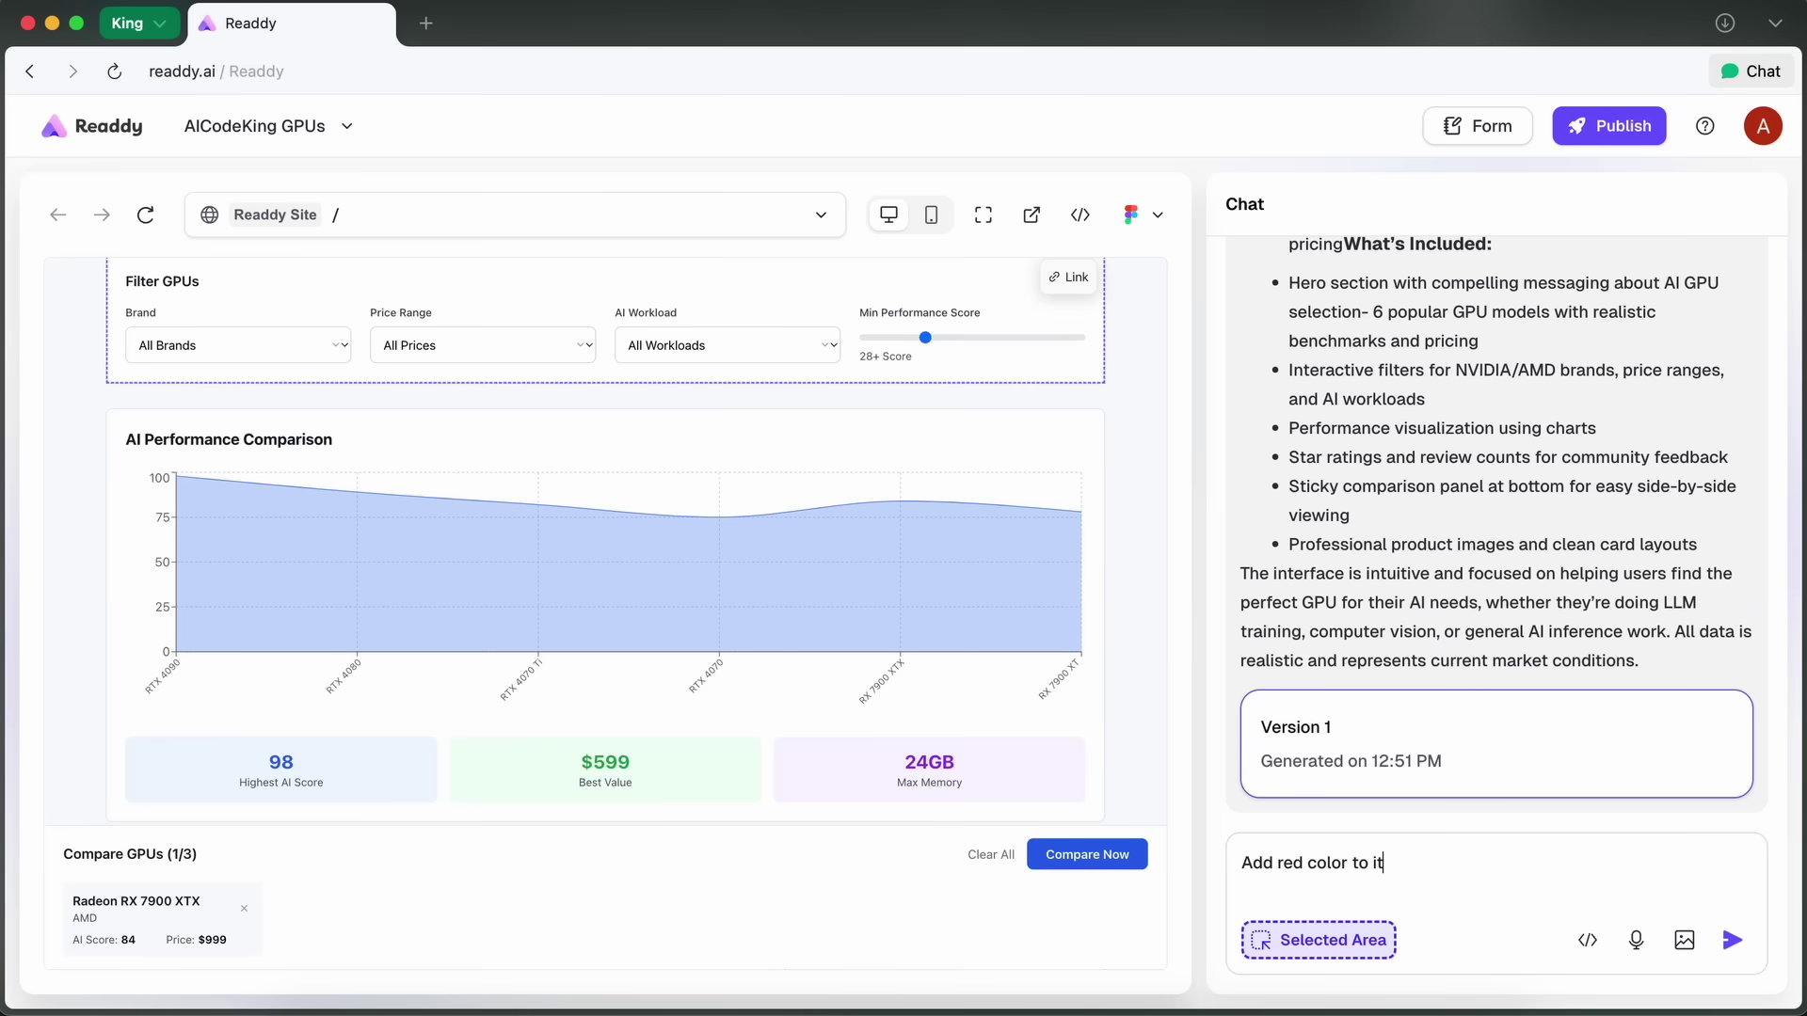
key("Return")
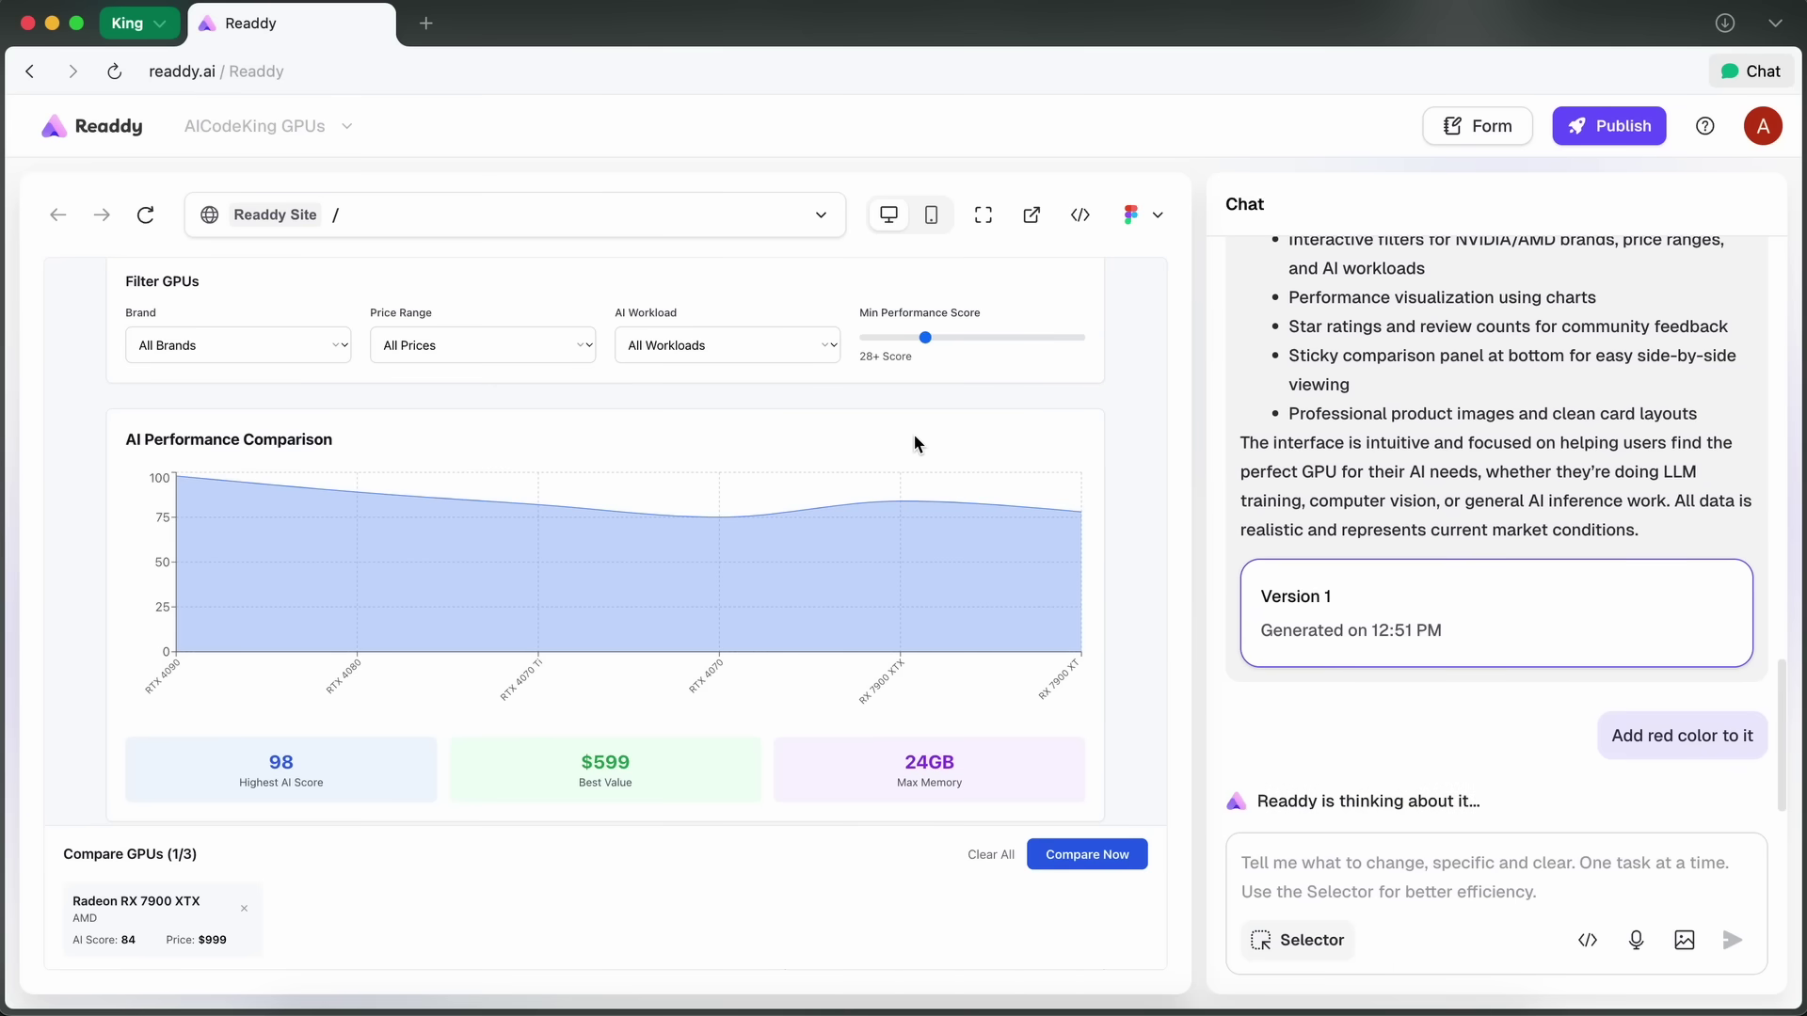
- Scroll through the preview while Readdy adds red styling to the FilterSection component
scroll(915, 437, "down", 4)
scroll(914, 442, "down", 3)
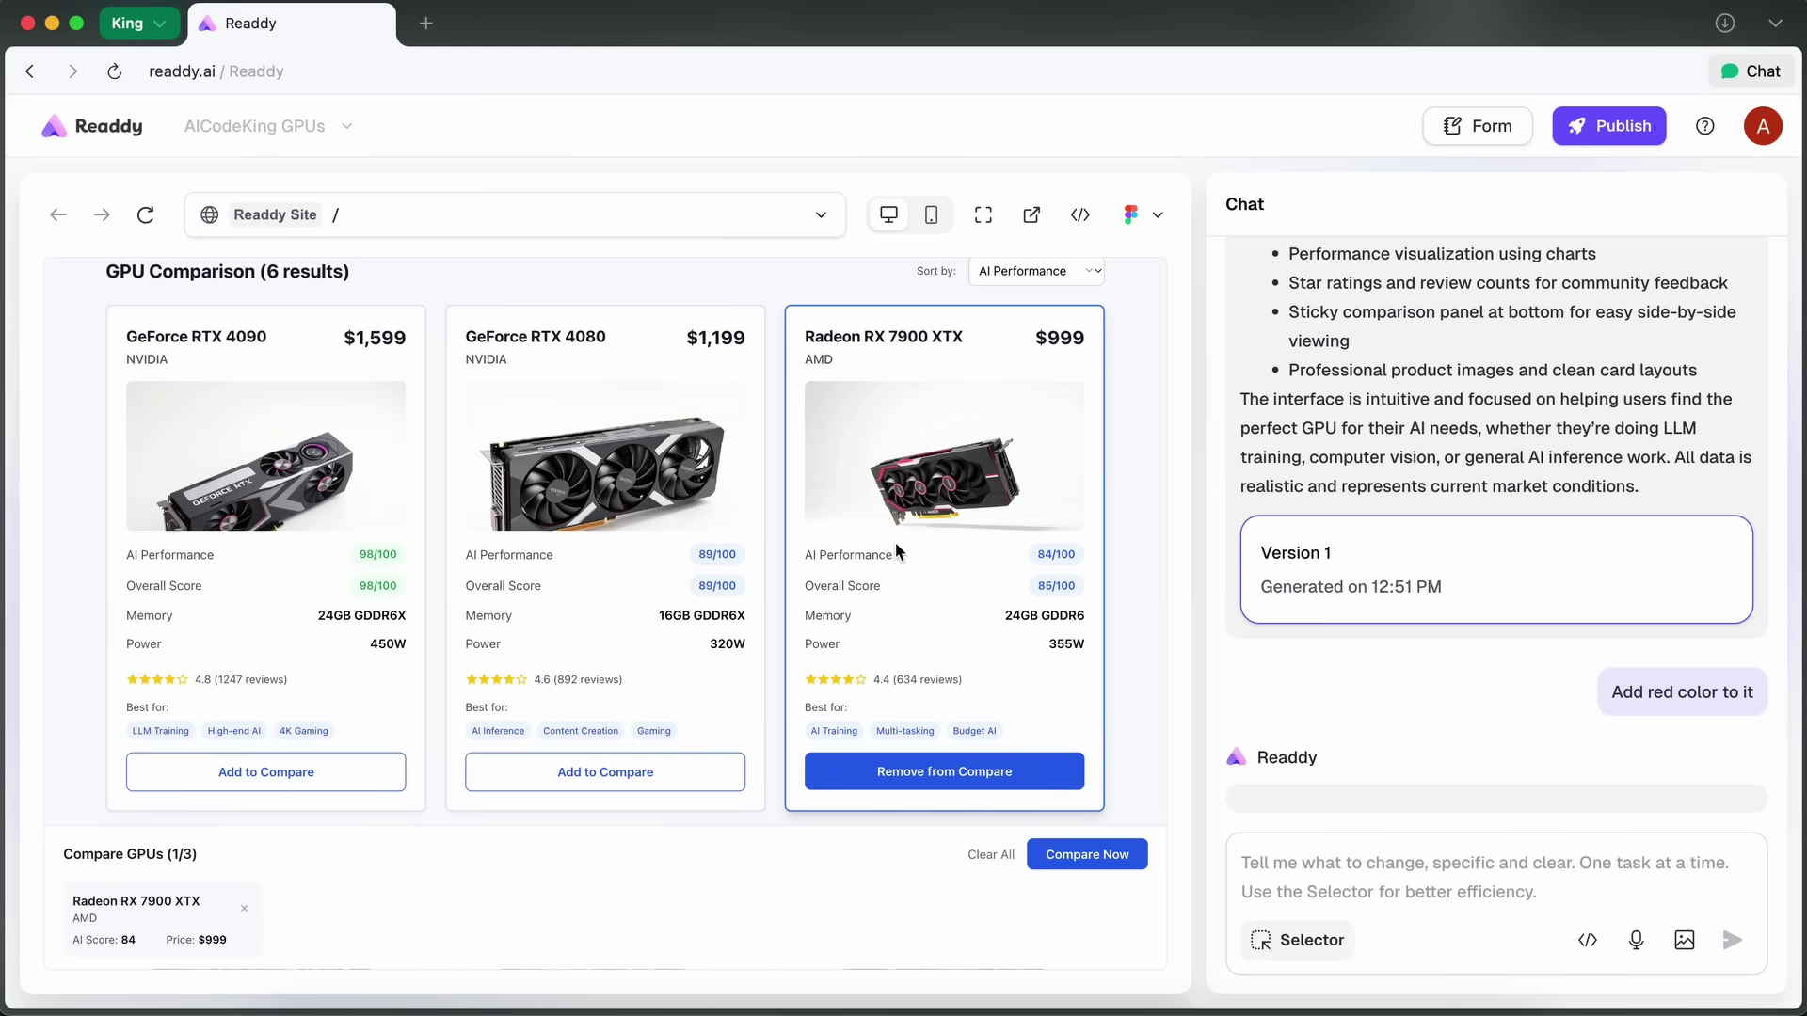
scroll(898, 527, "down", 5)
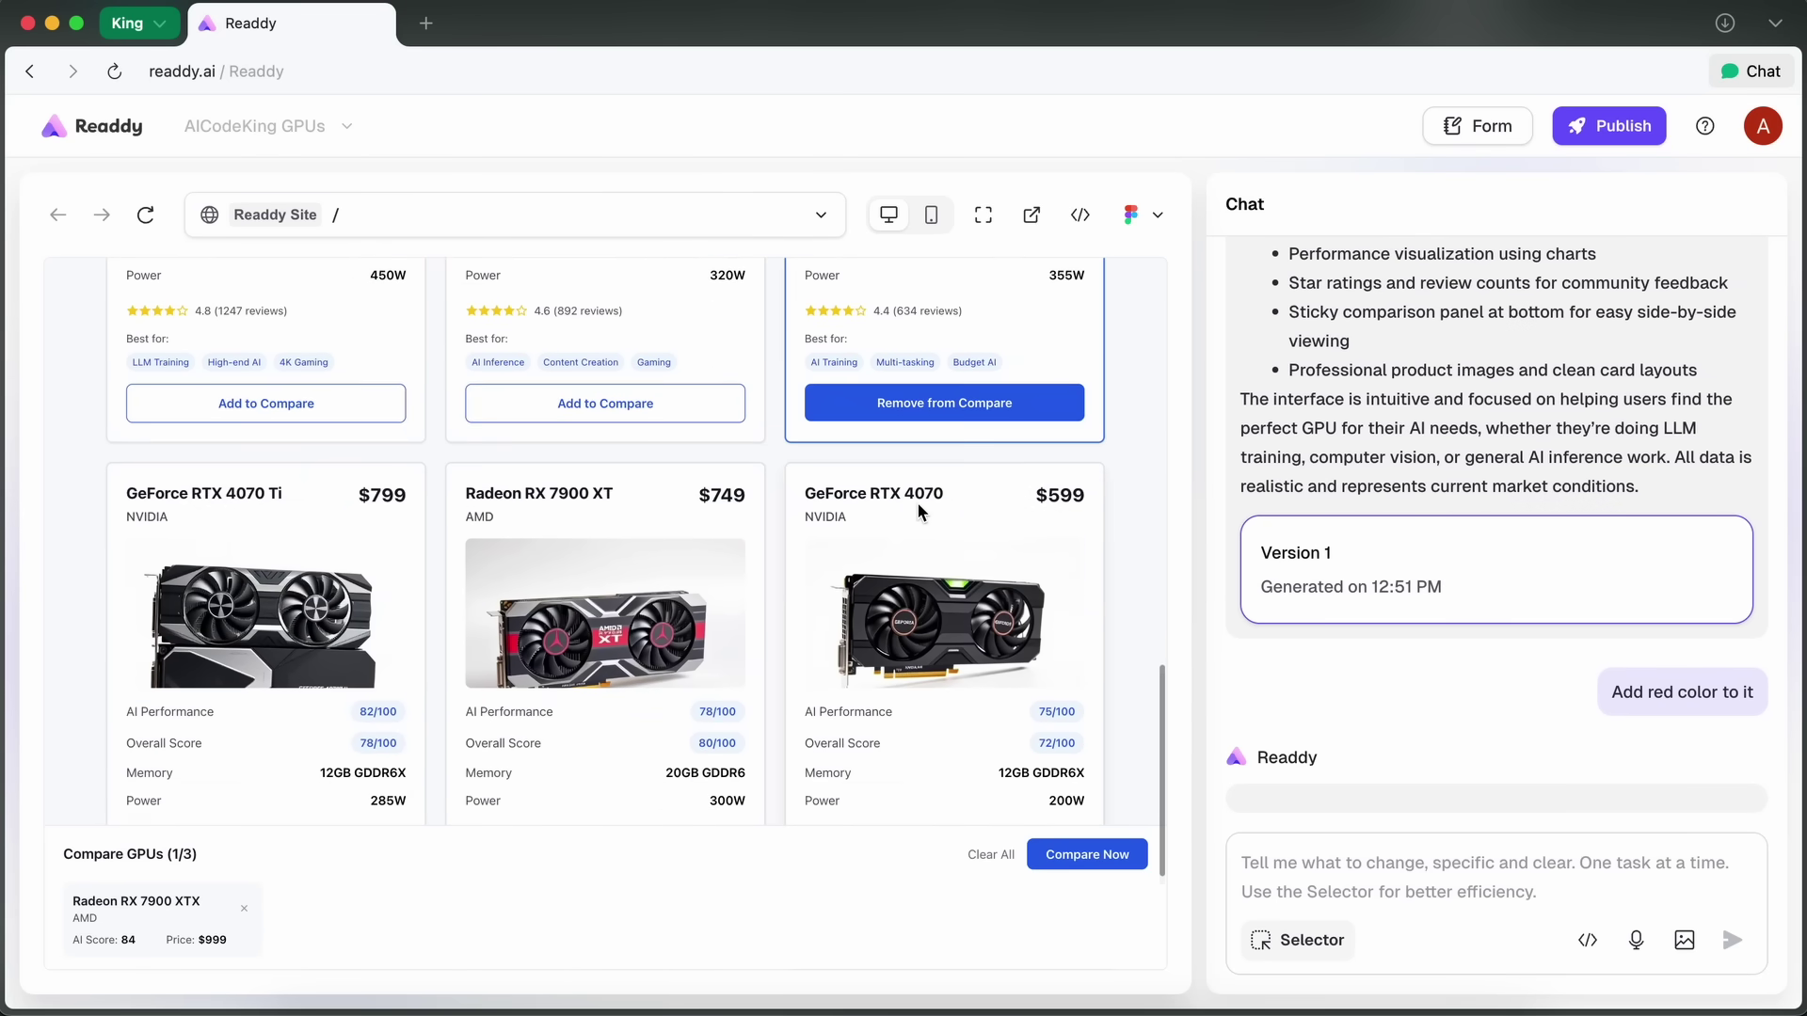
scroll(164, 372, "down", 1)
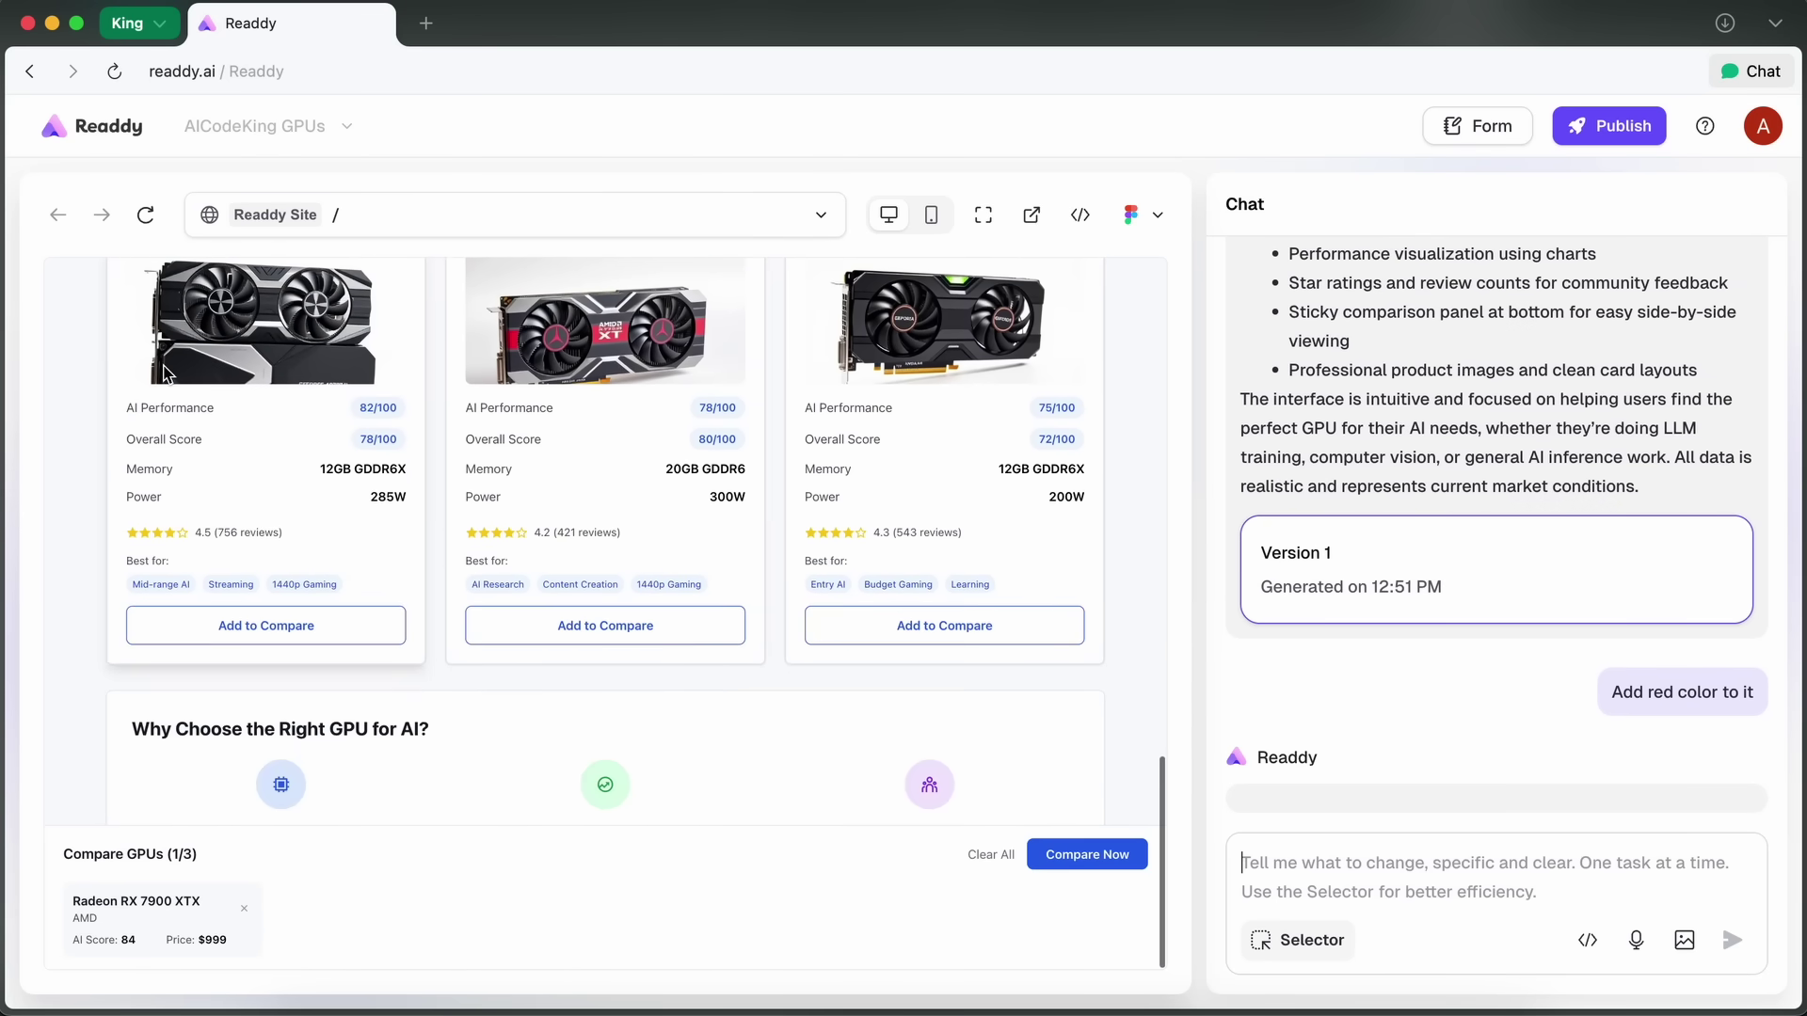
scroll(164, 371, "up", 10)
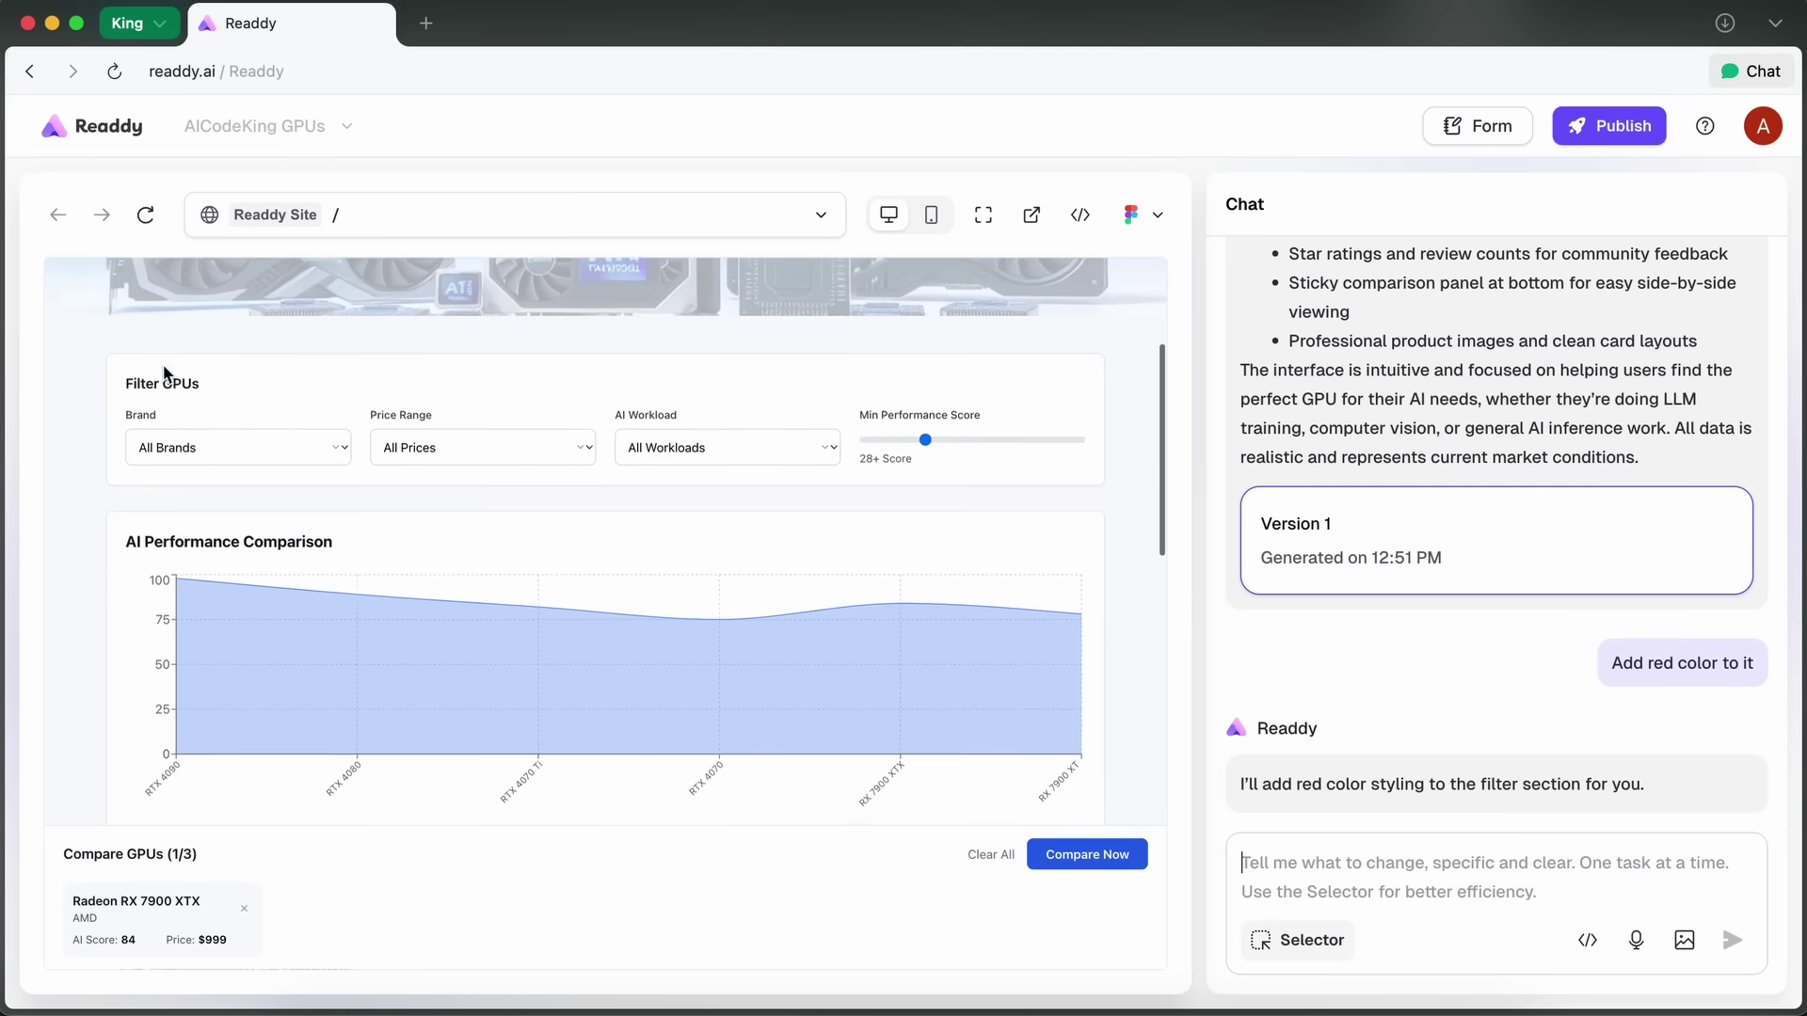
scroll(164, 372, "up", 3)
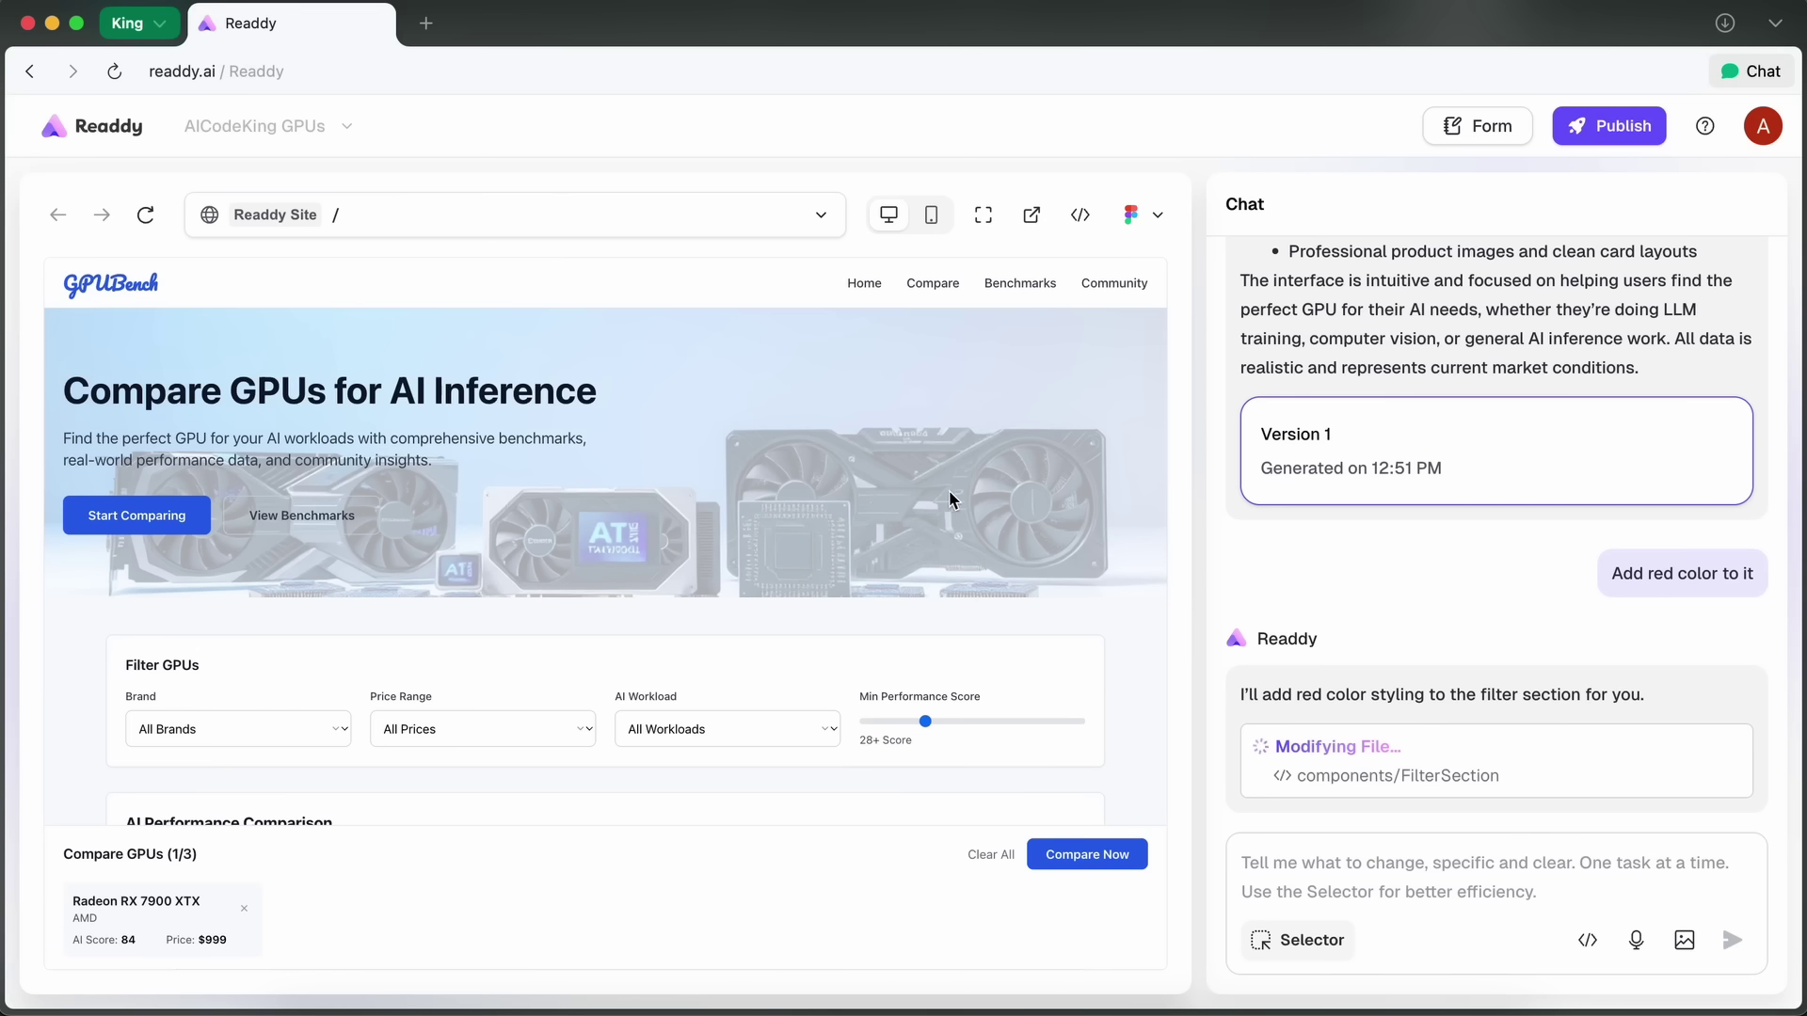
scroll(961, 516, "down", 1)
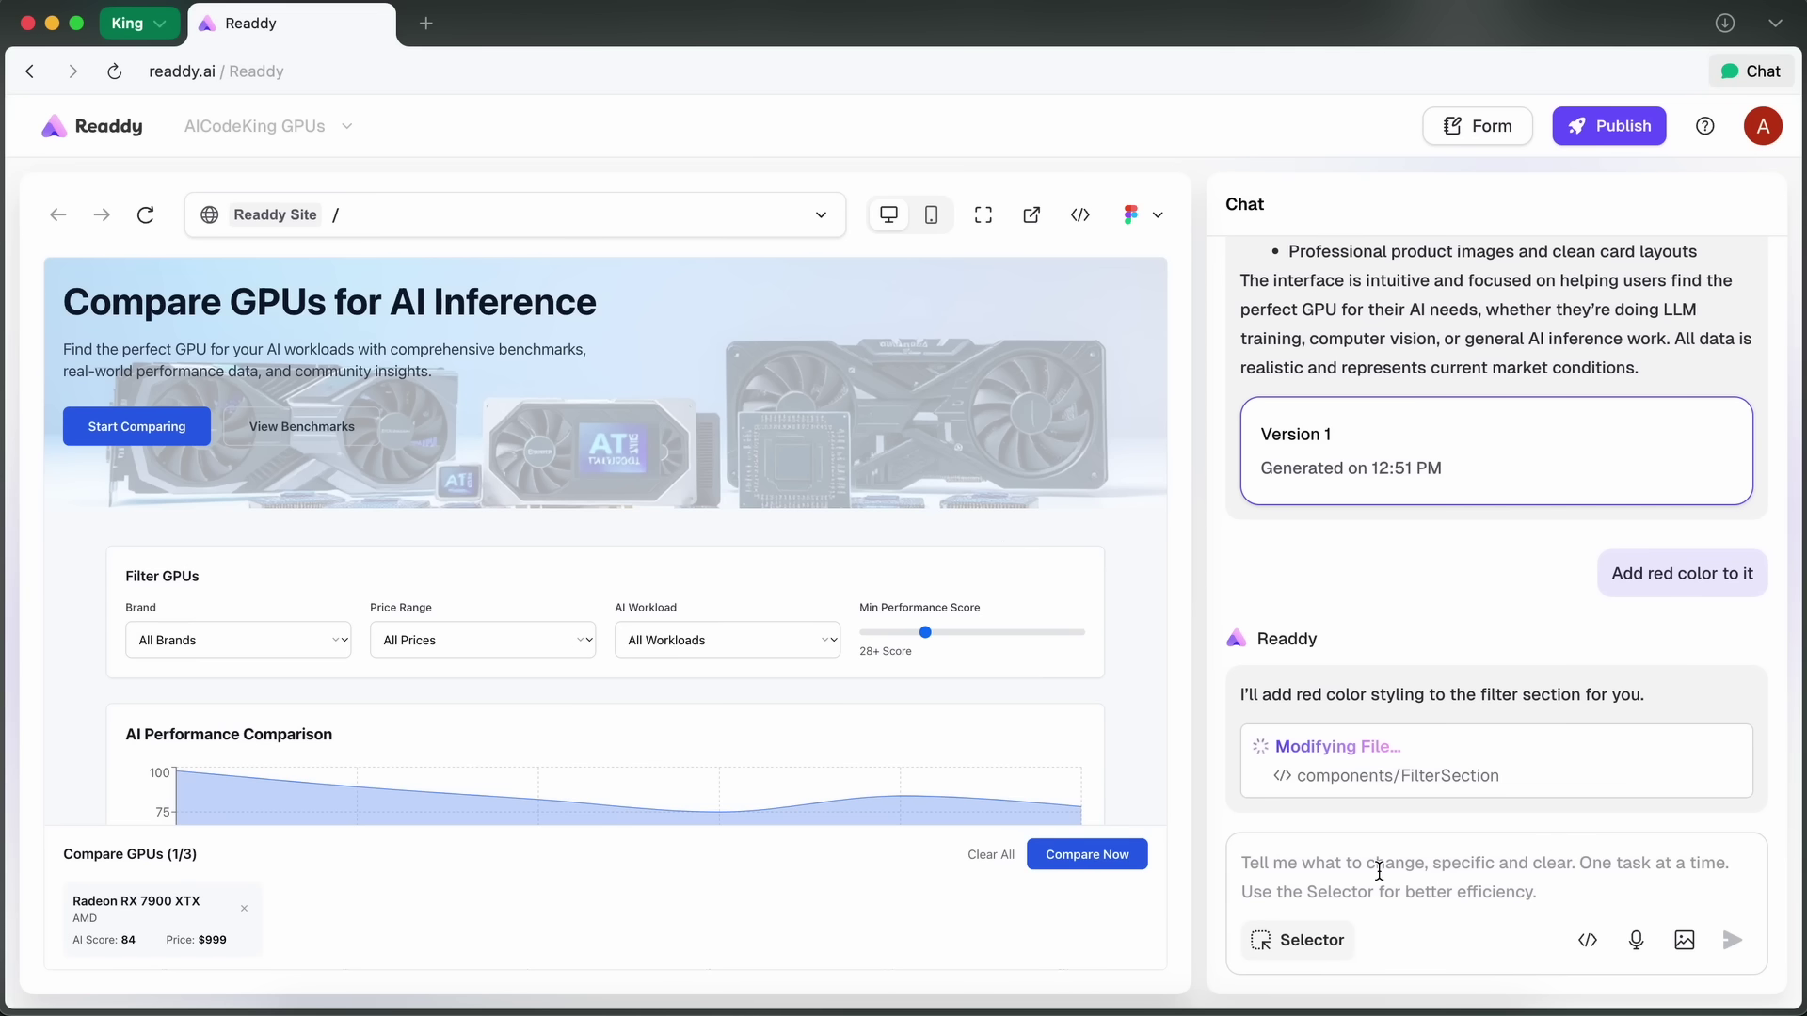
- Ask Readdy to 'Add the benchmark and guides pages to it as well.'
type("Add te")
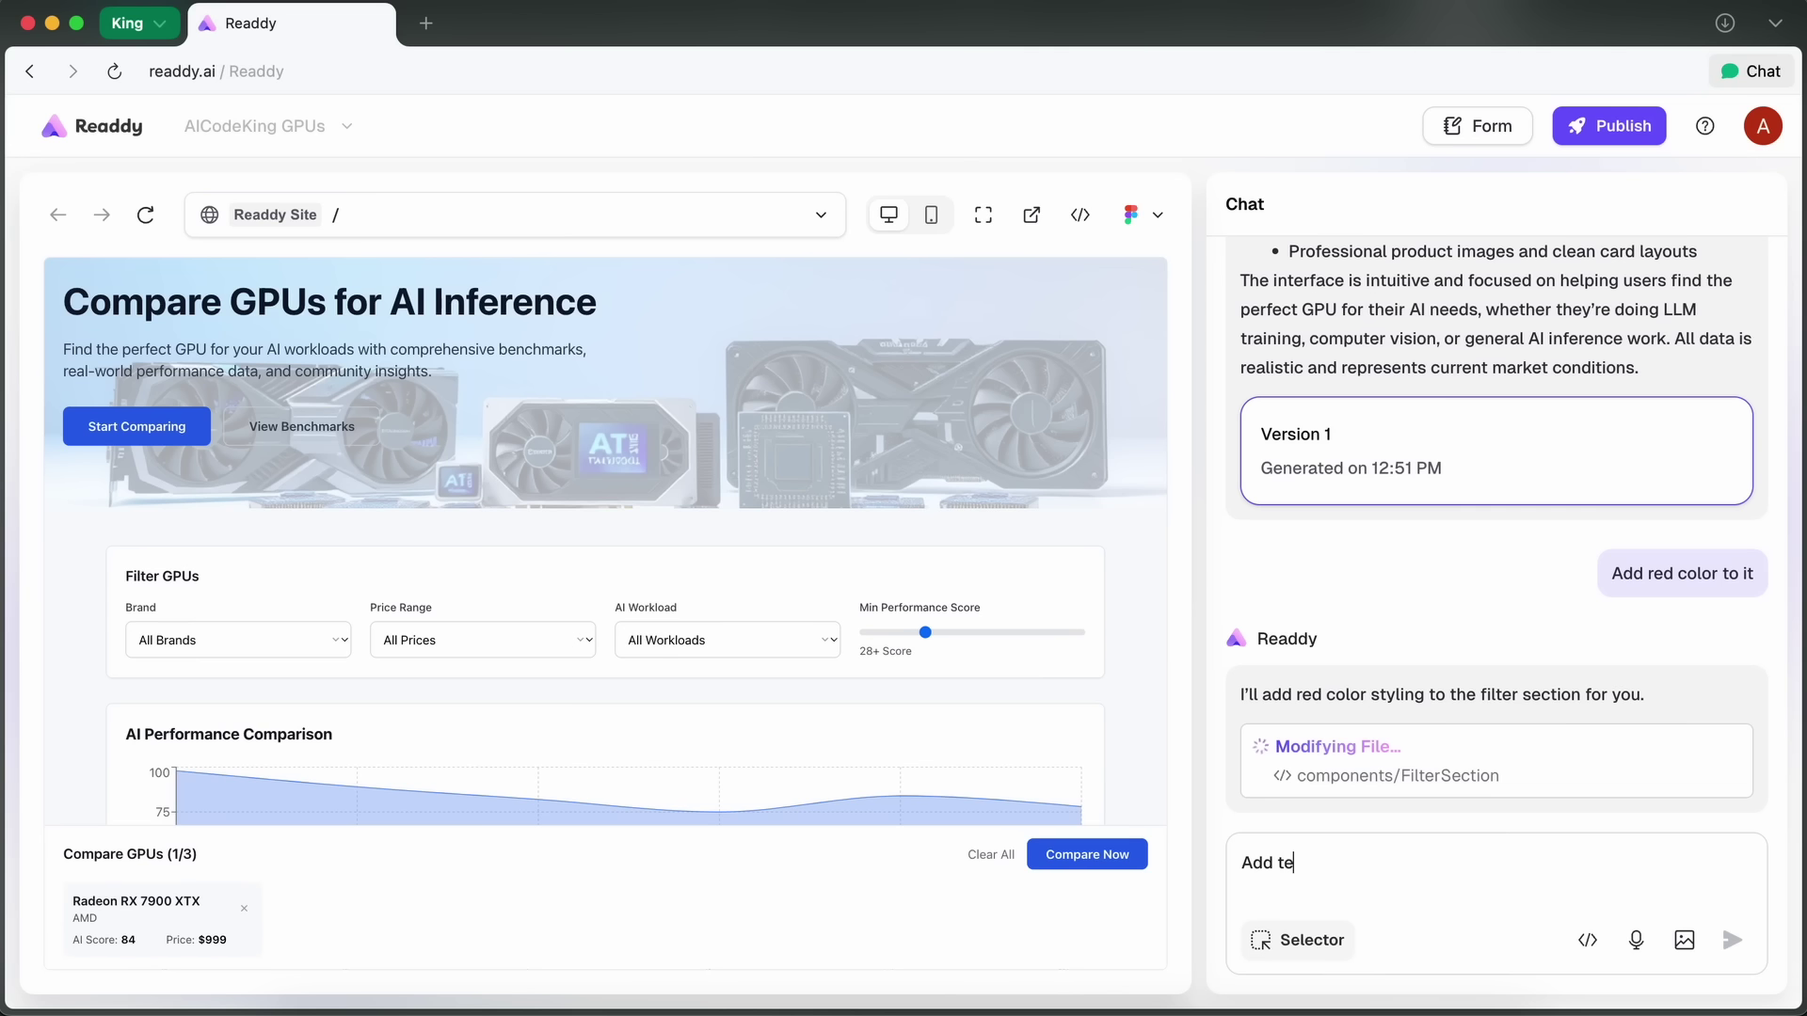
key("BackSpace")
type("he benchmark and guides pag")
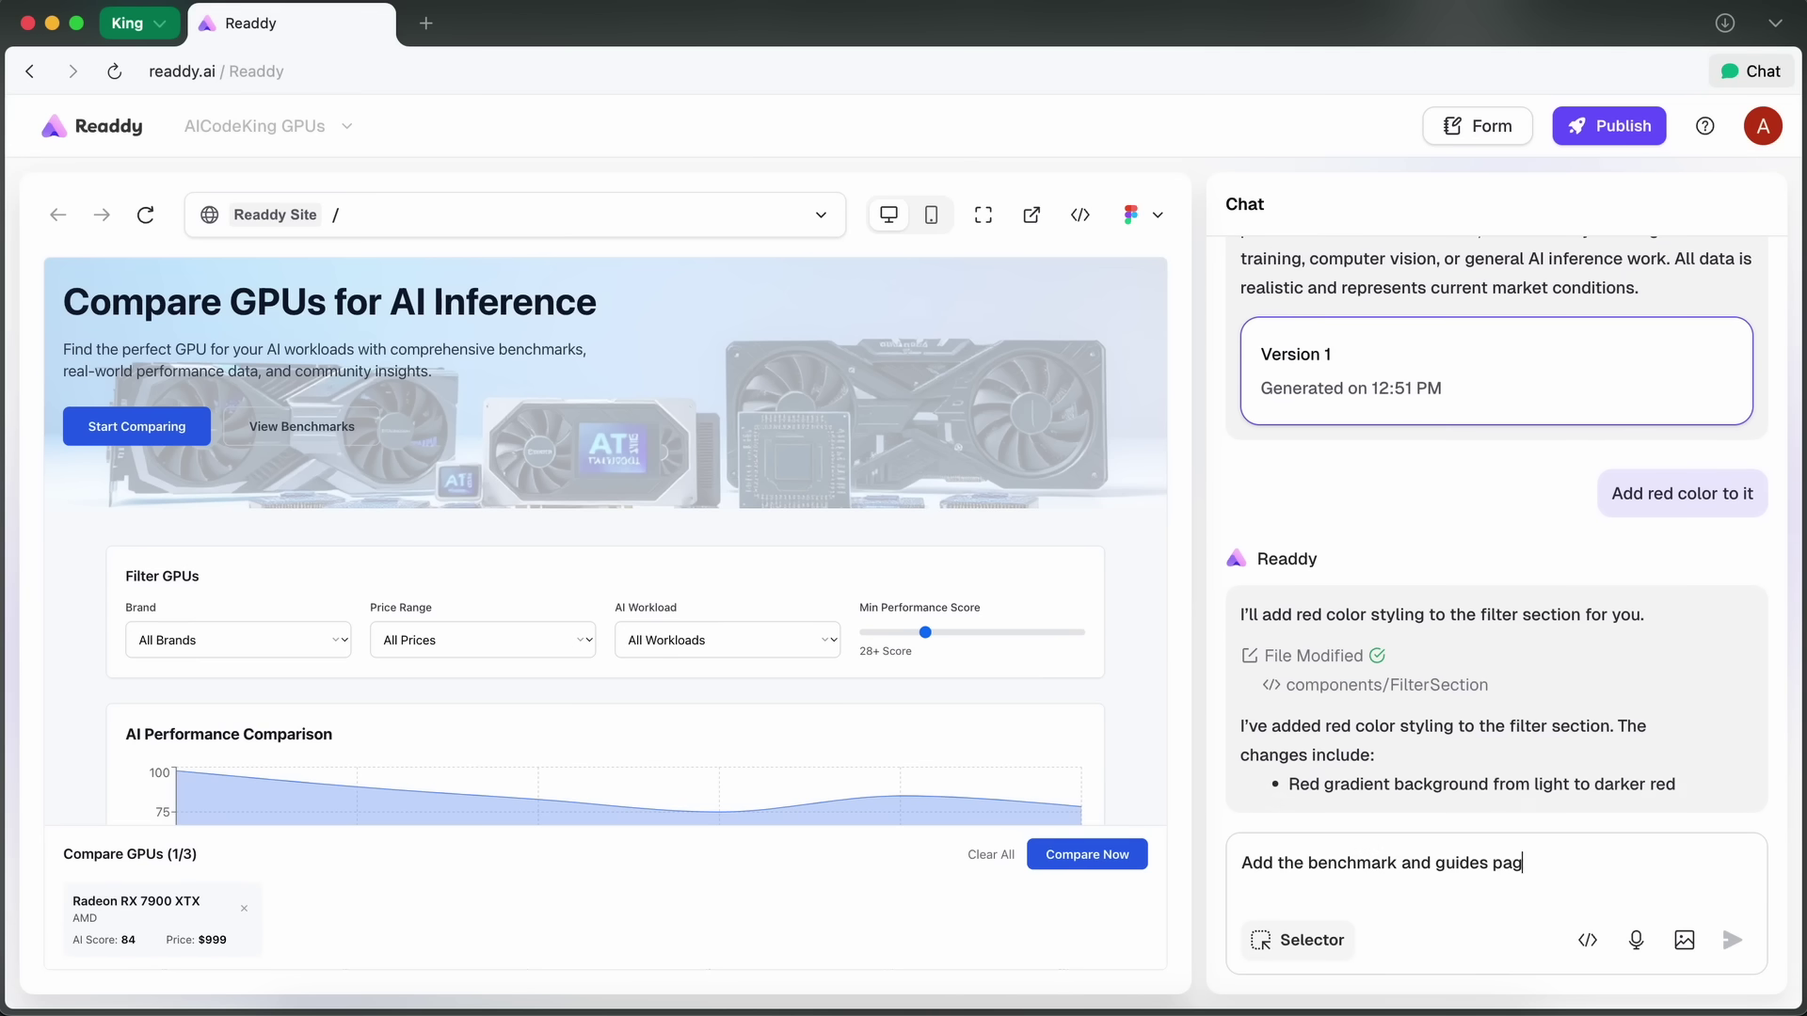
type("es to it as wel")
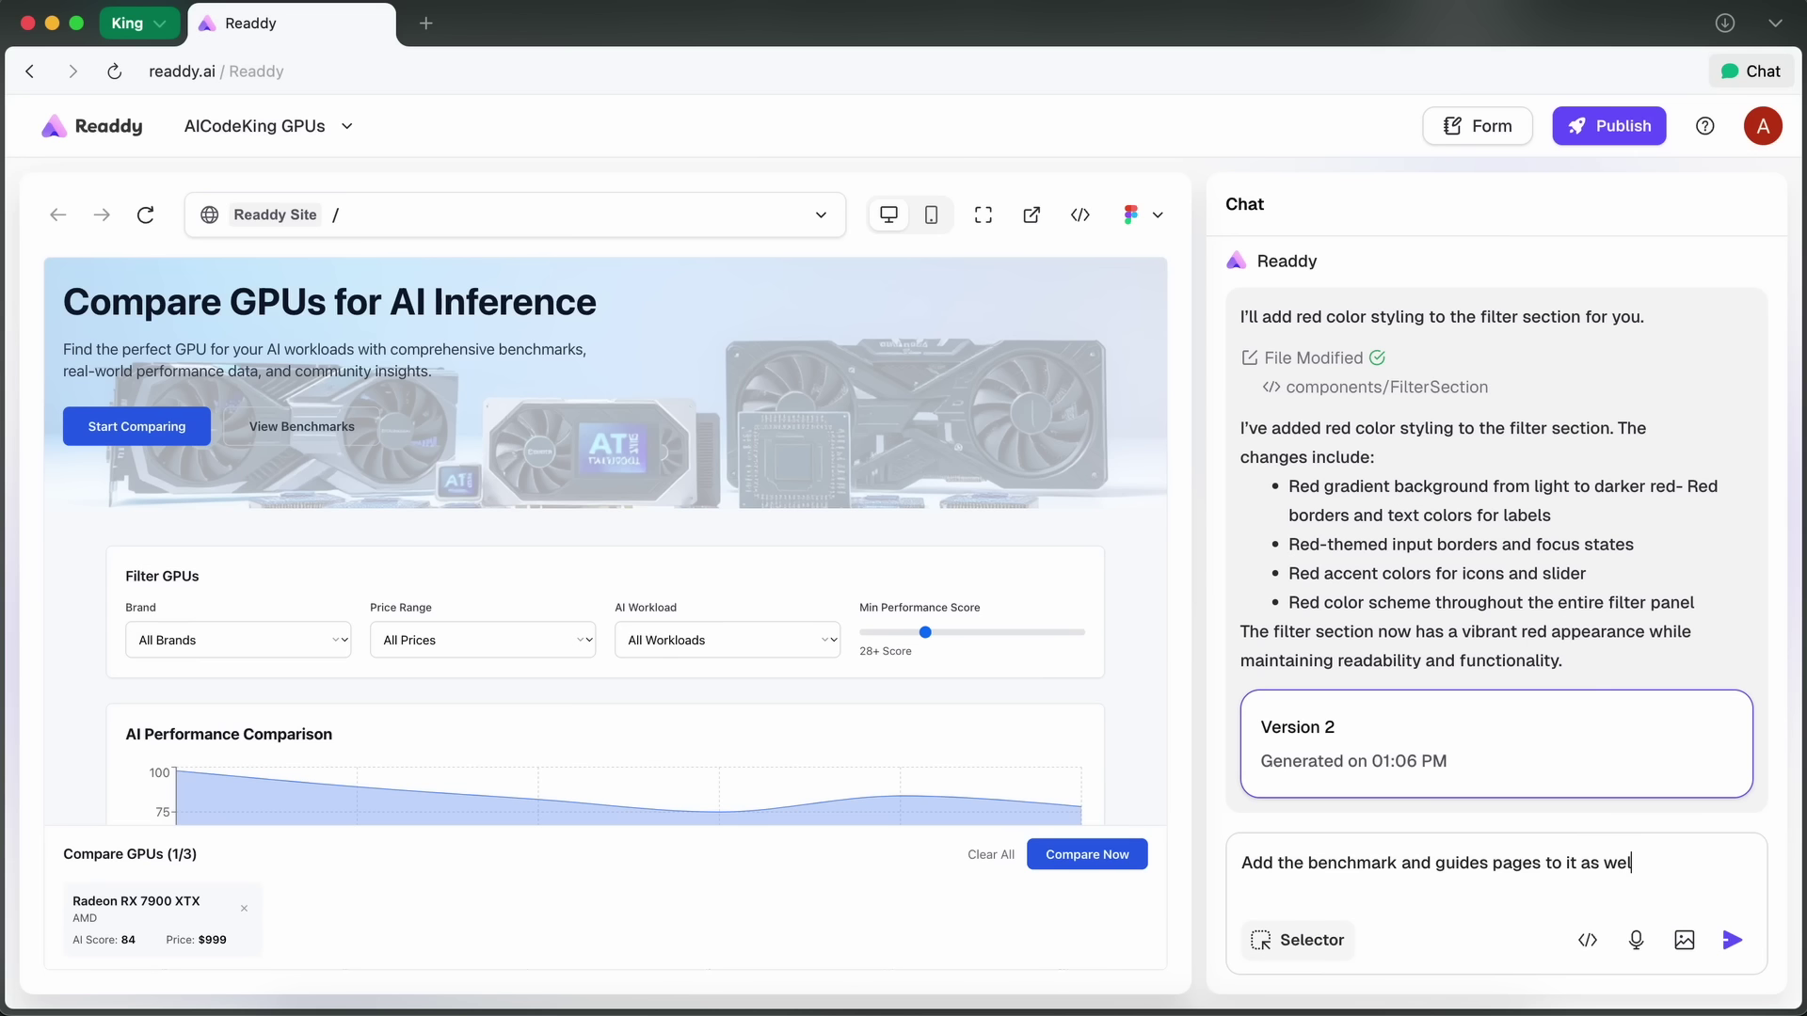
type("l.")
key("Return")
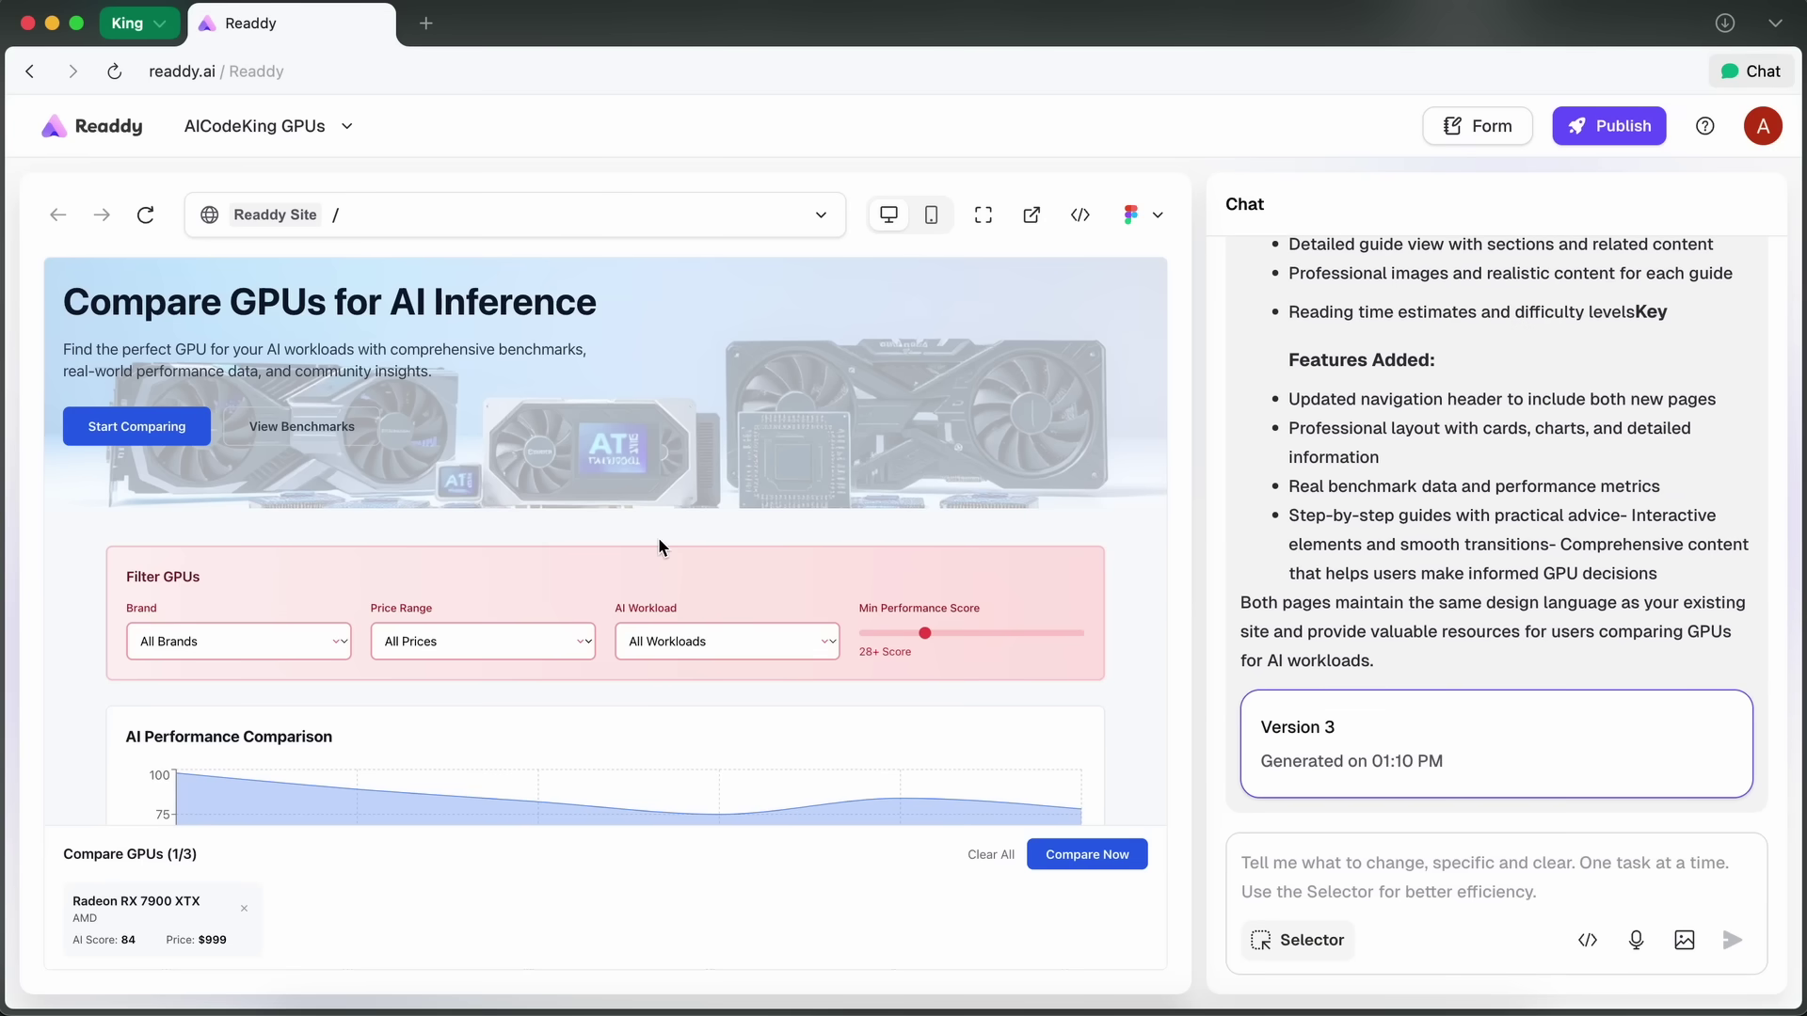
- Switch the preview to the /benchmarks page and scroll through it
scroll(657, 538, "down", 5)
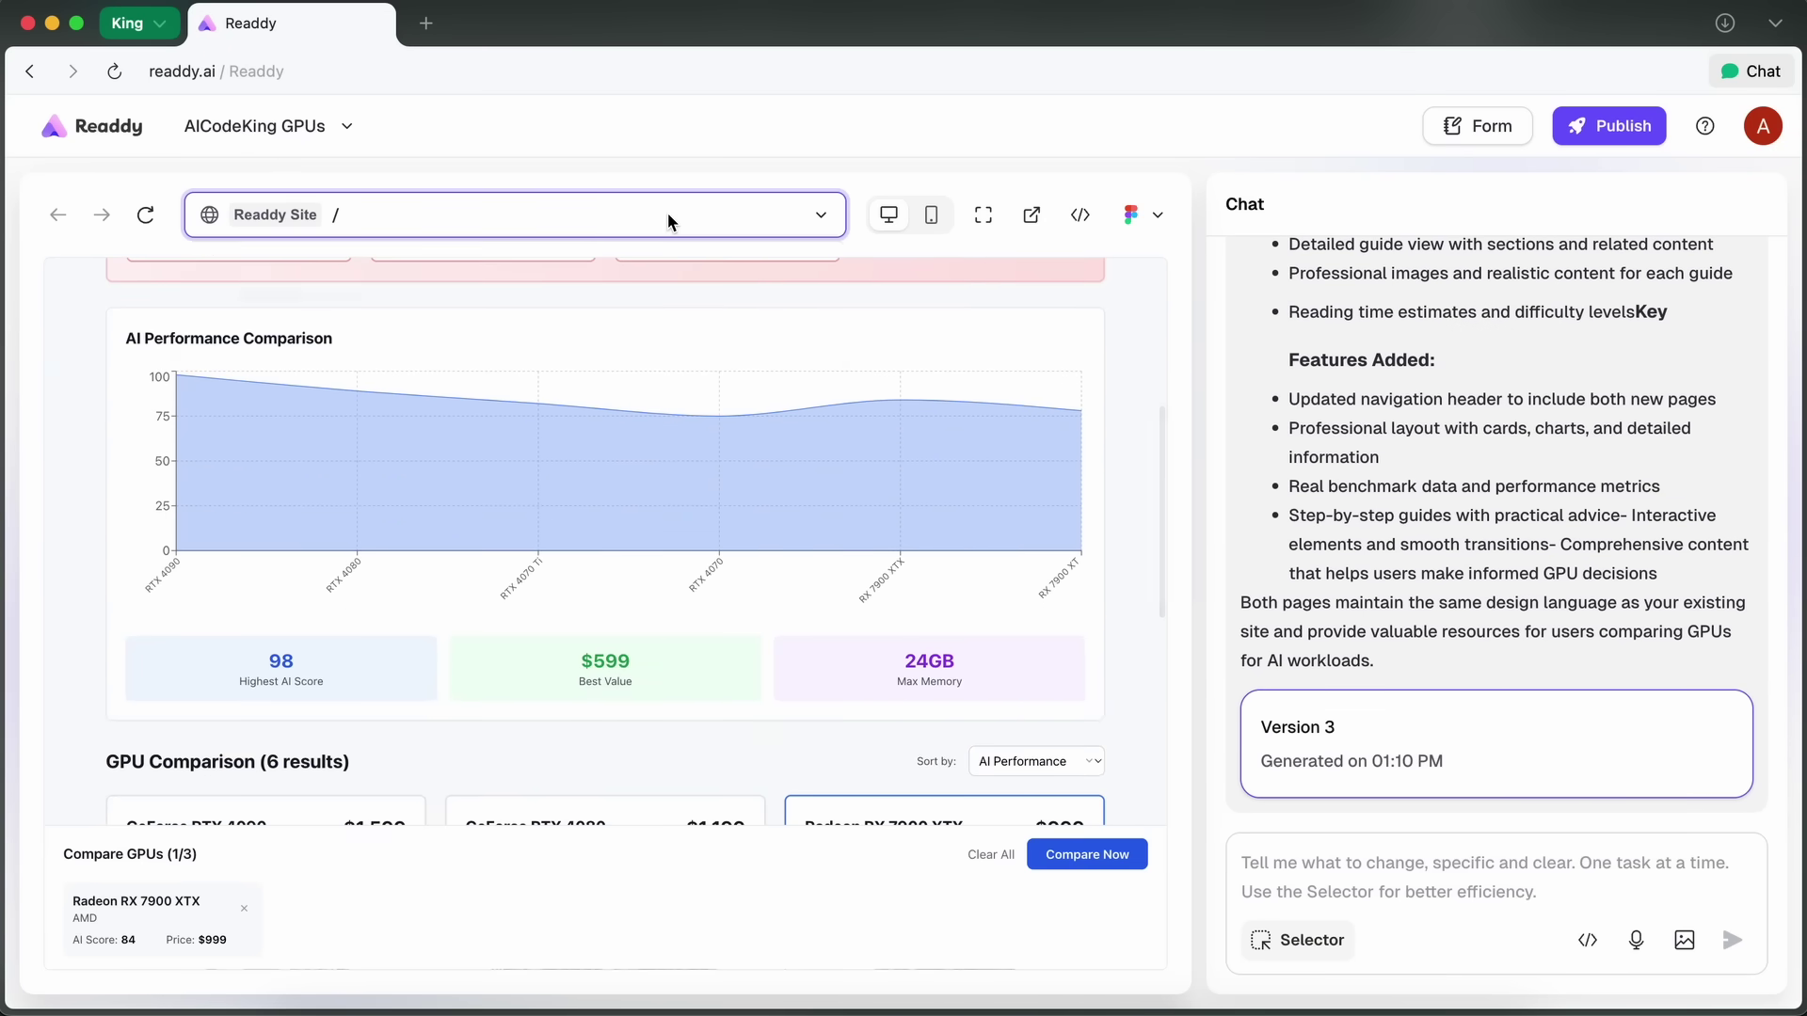
left_click(668, 215)
left_click(632, 312)
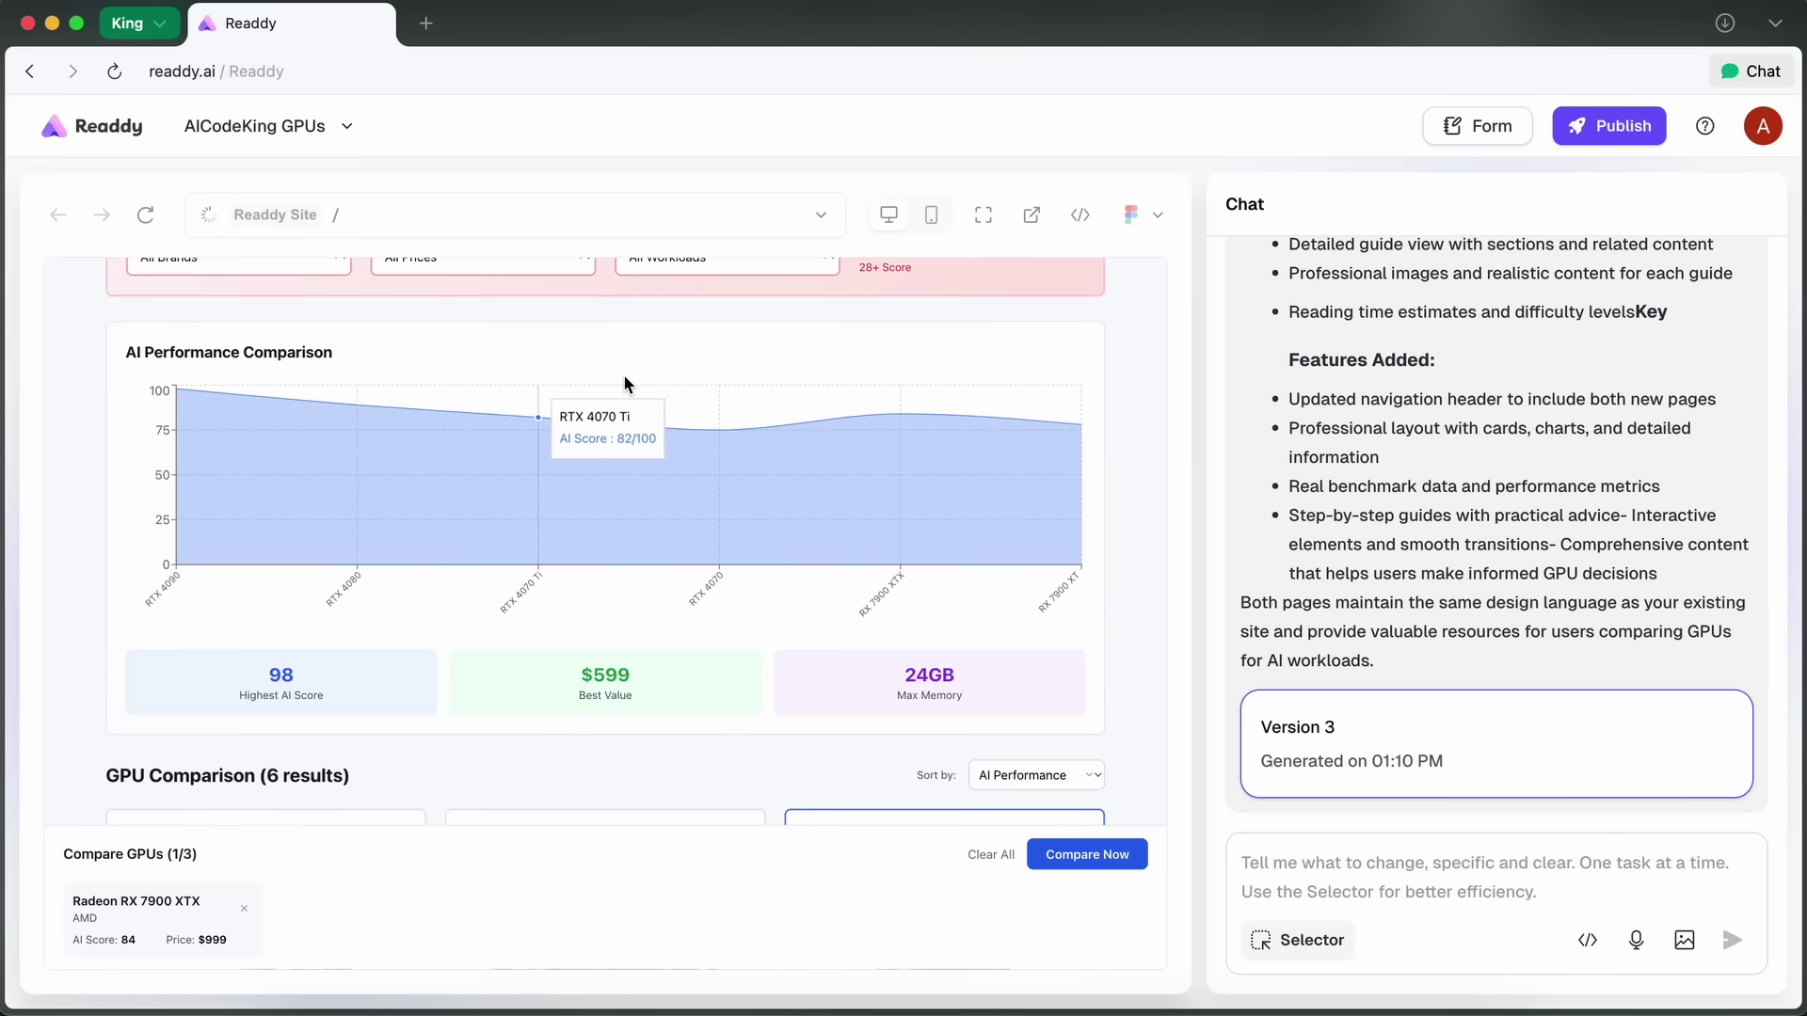
scroll(626, 386, "up", 5)
scroll(641, 399, "up", 1)
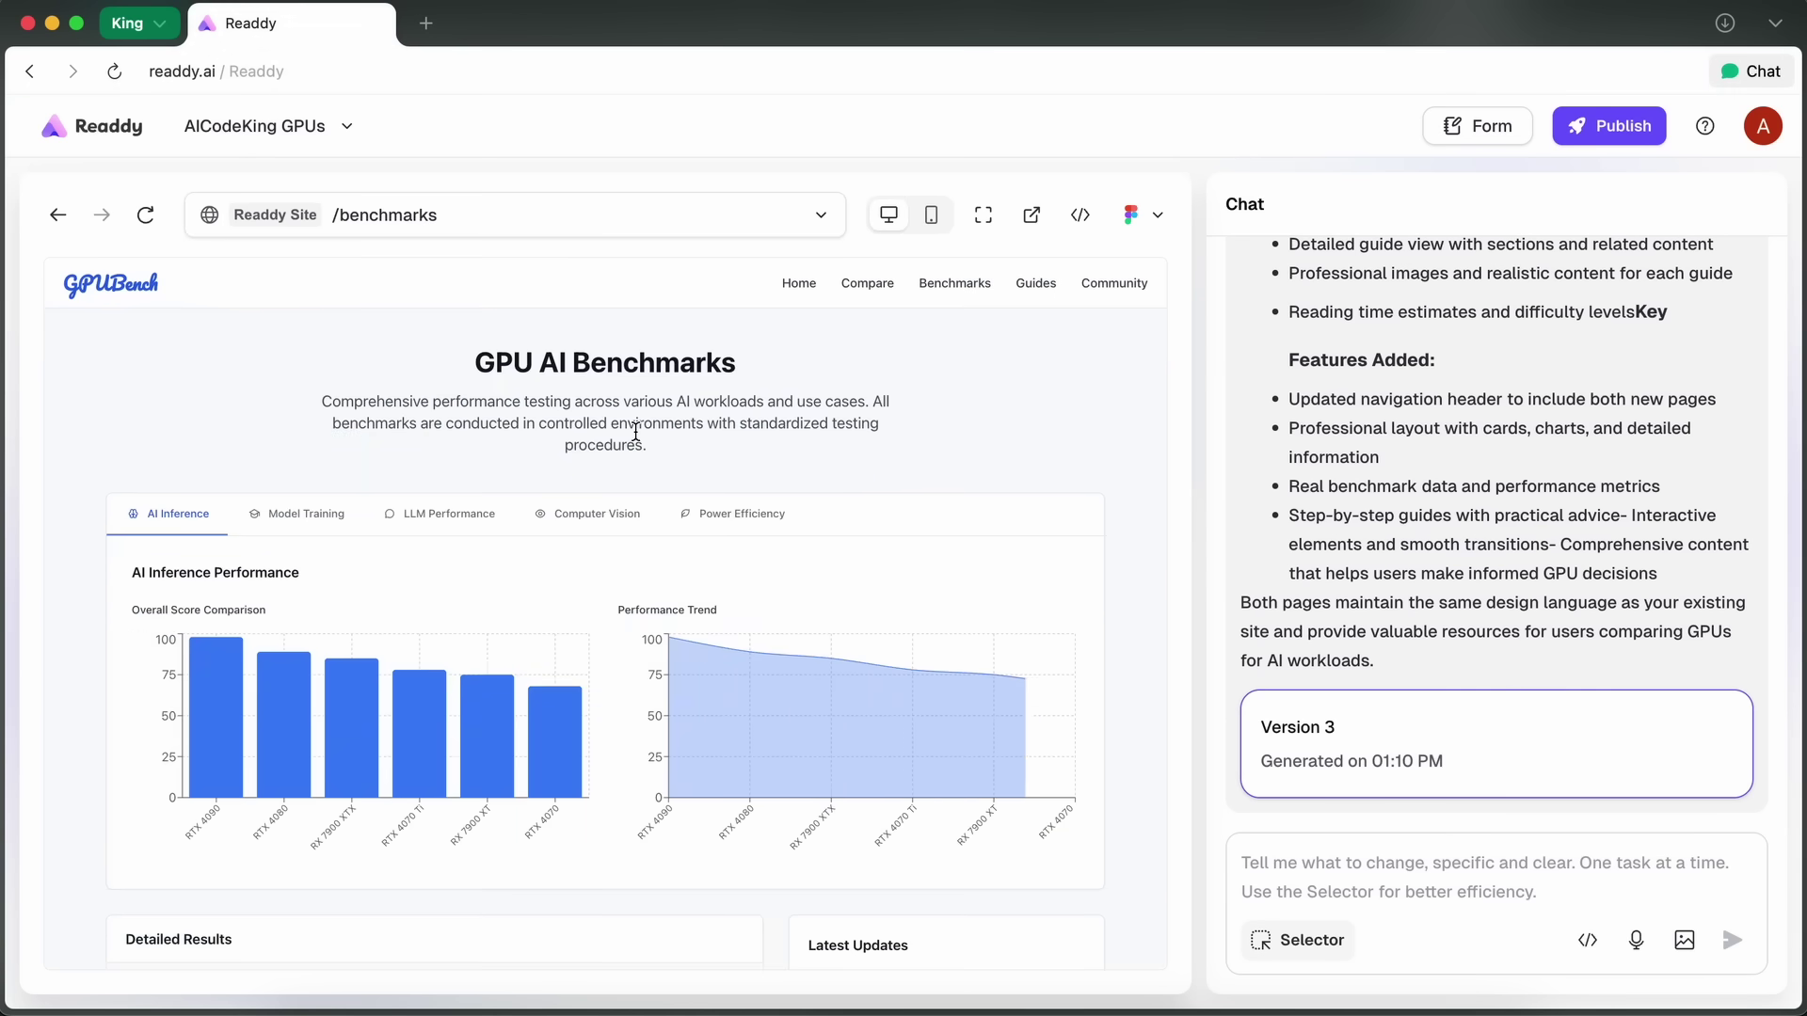
scroll(636, 431, "down", 2)
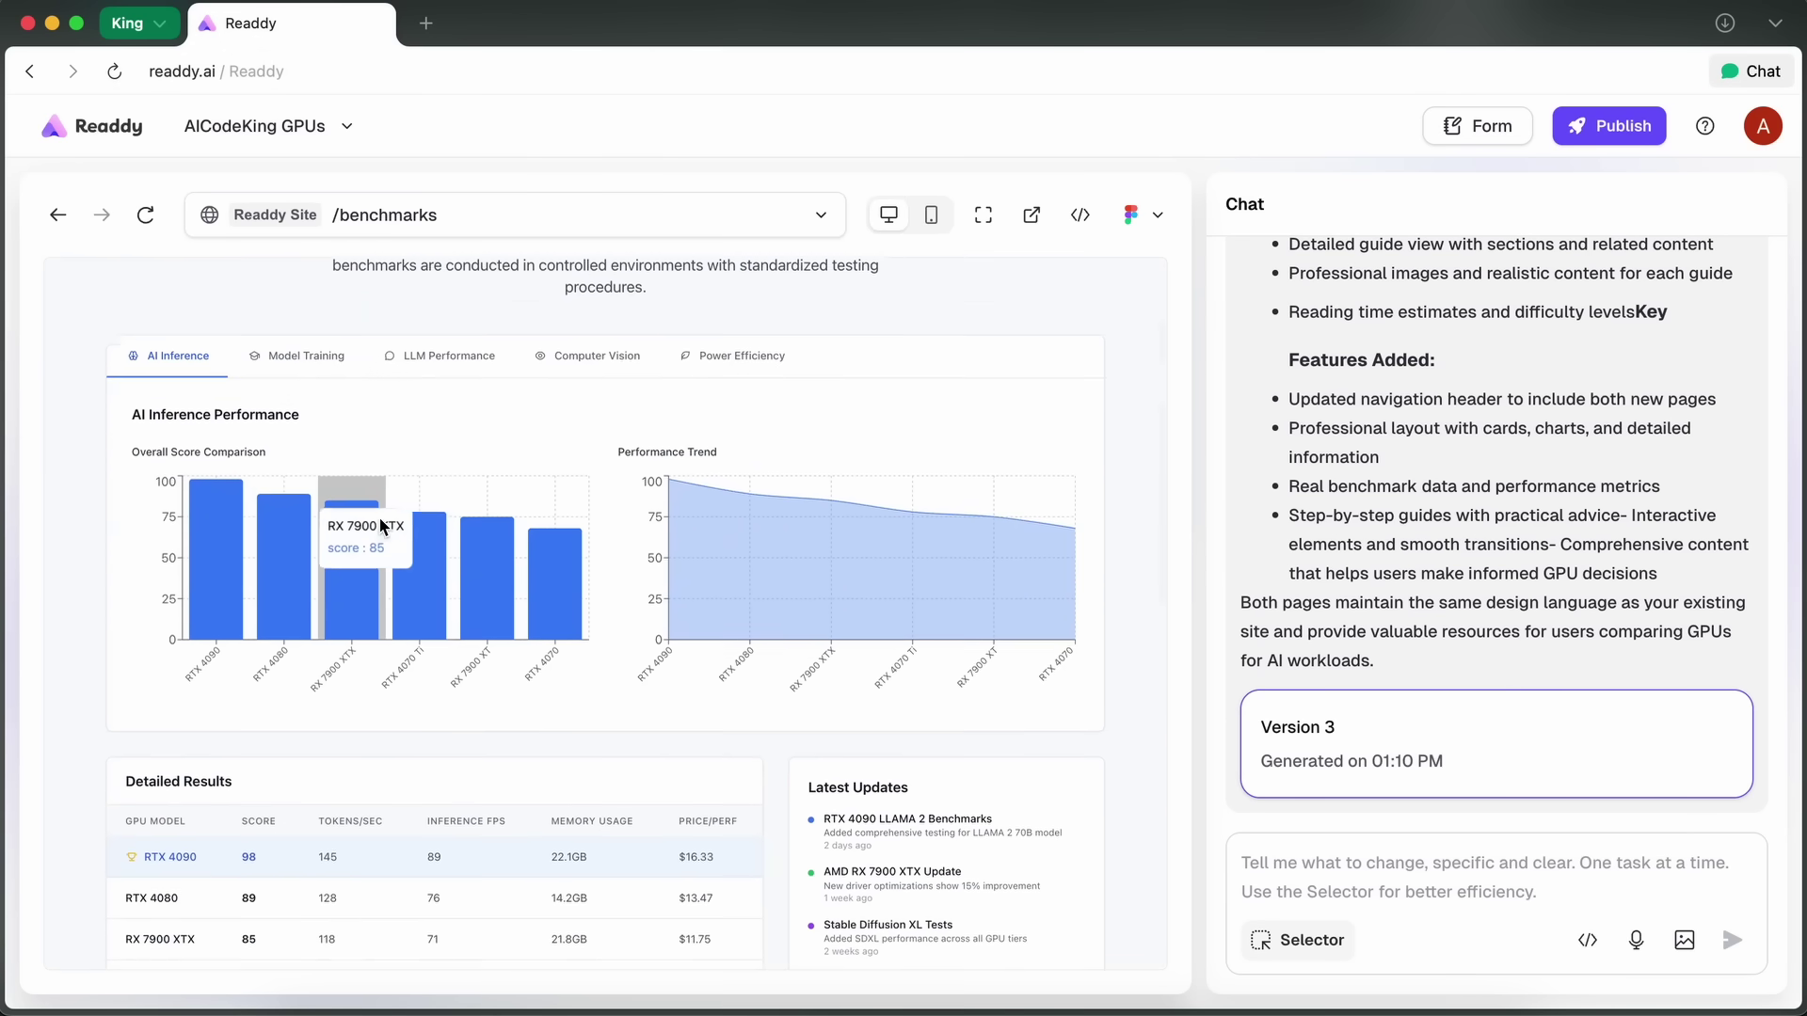
scroll(380, 518, "down", 3)
scroll(386, 634, "down", 6)
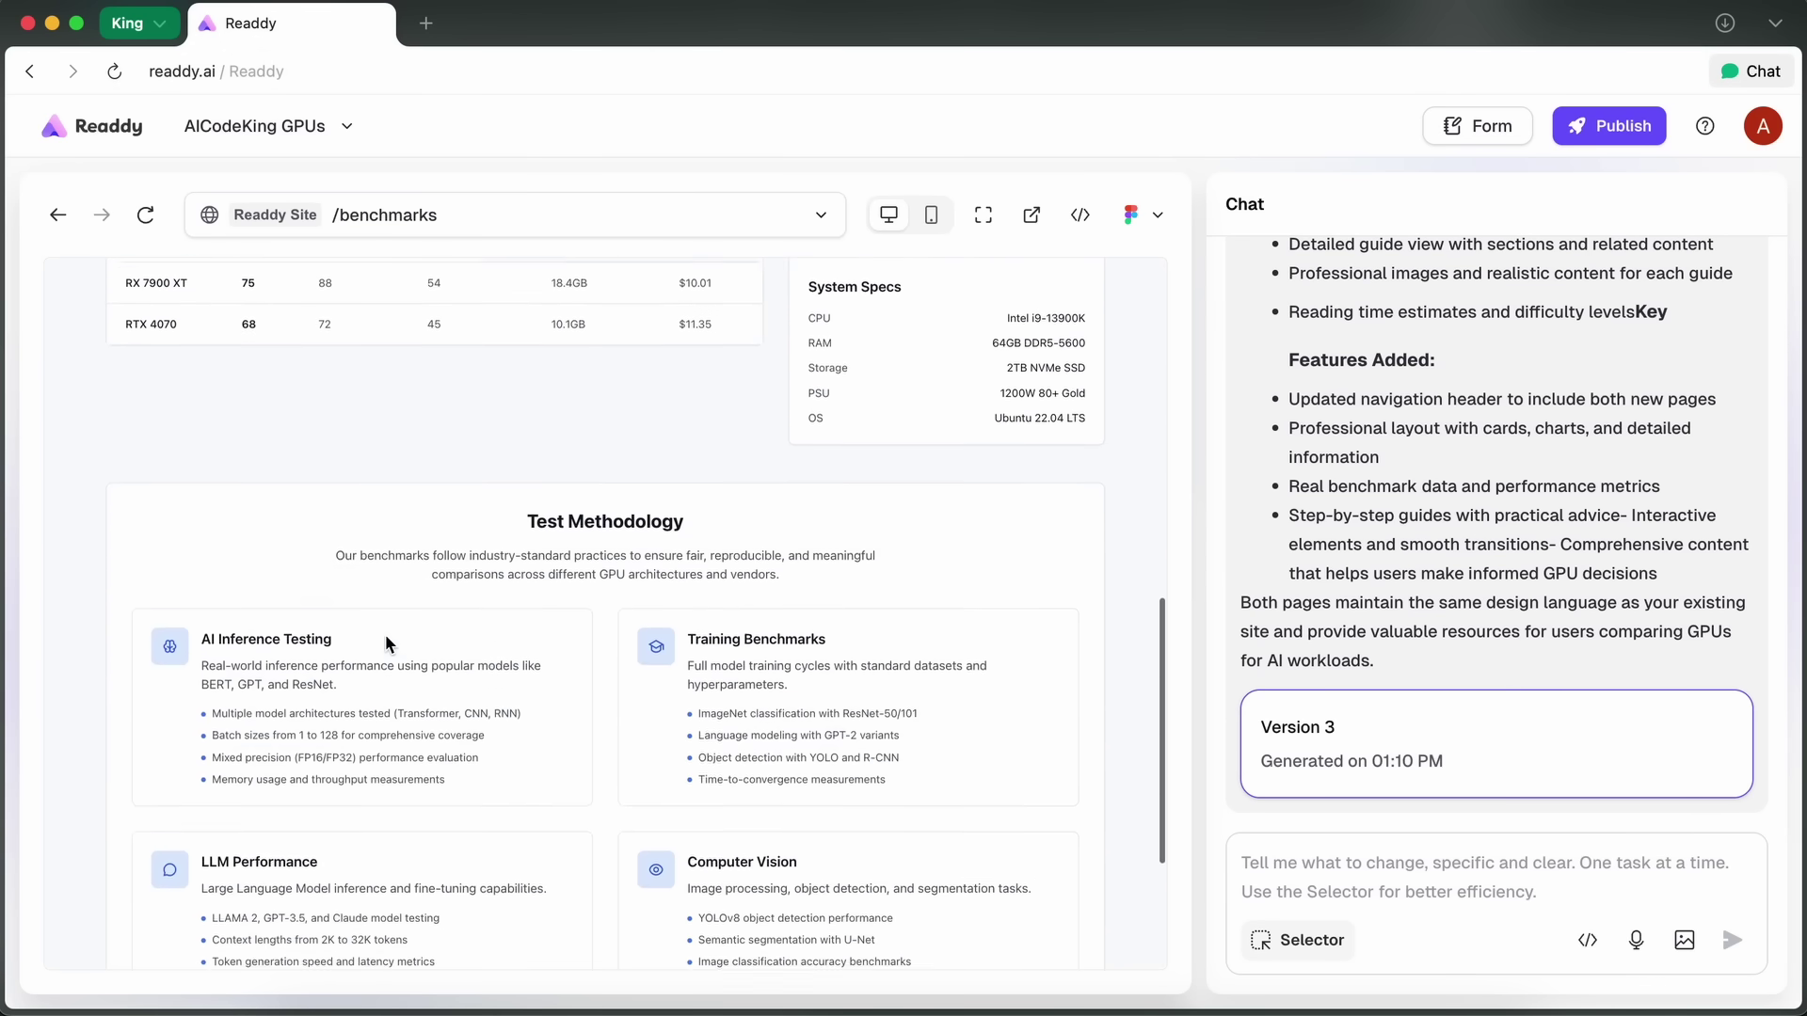
scroll(386, 635, "down", 3)
scroll(386, 634, "up", 9)
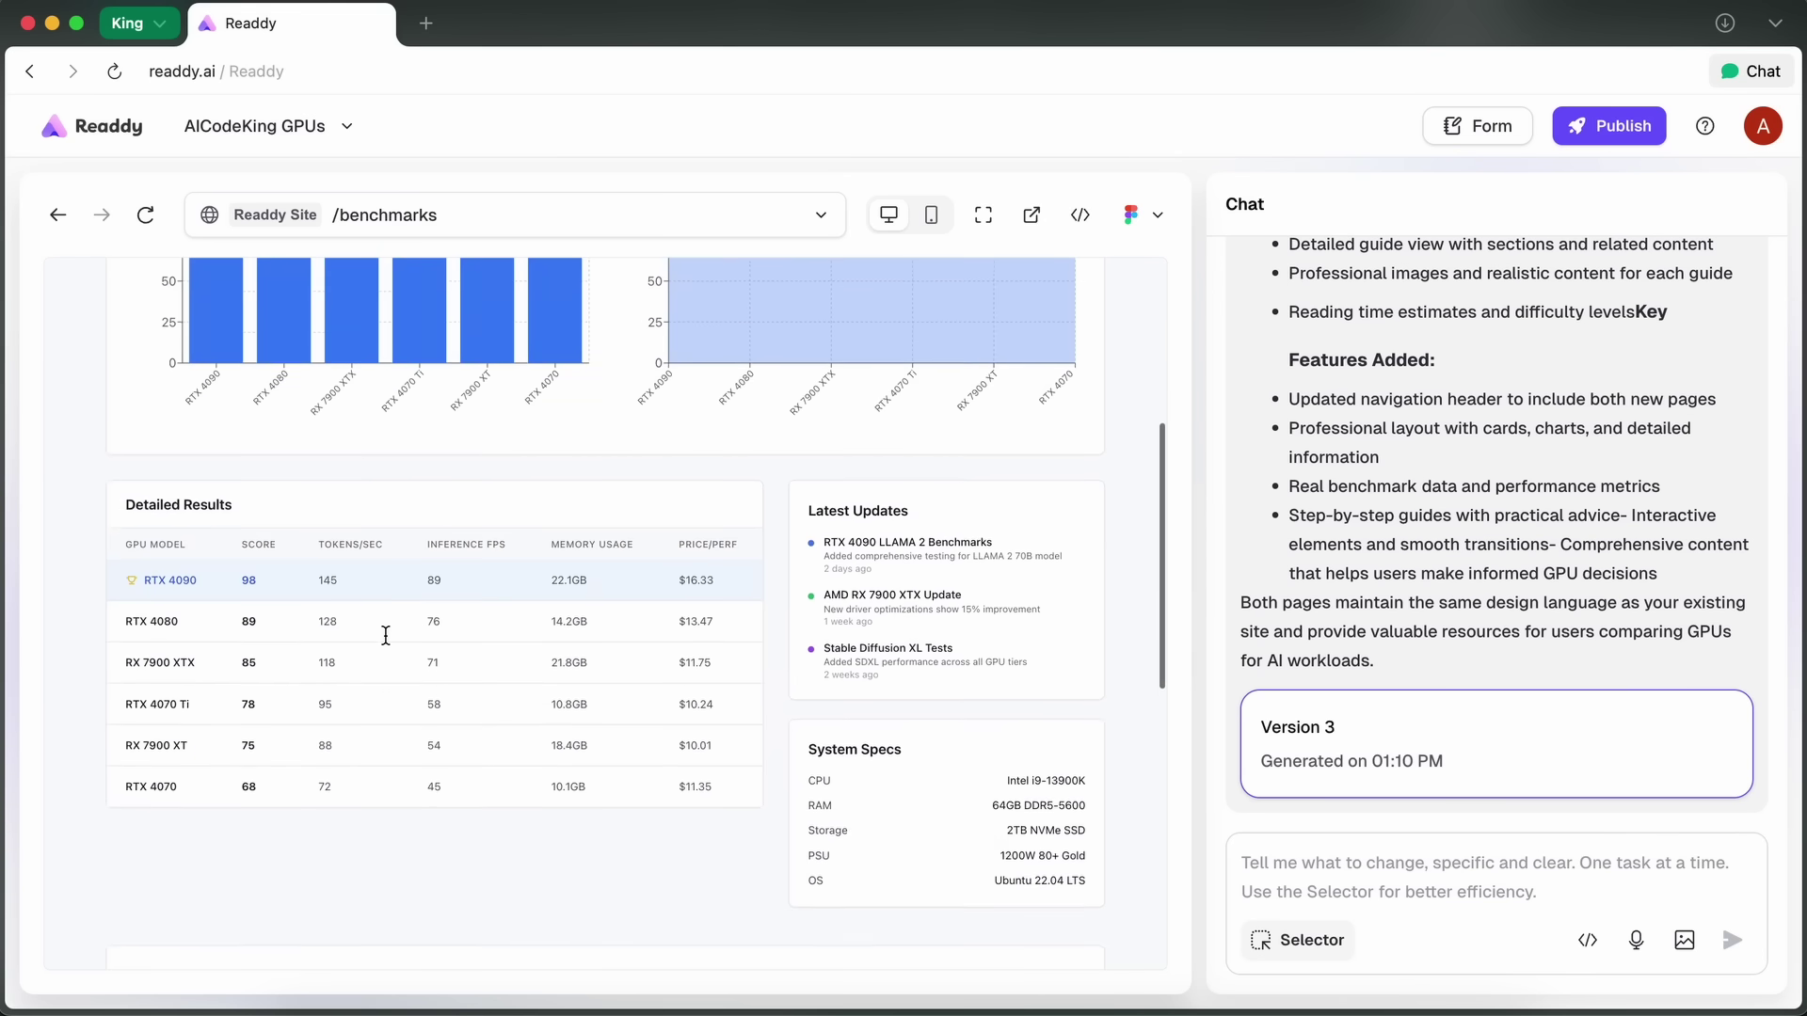
scroll(339, 518, "up", 5)
- View the Model Training, LLM Performance, Computer Vision and Power Efficiency benchmark results
left_click(287, 512)
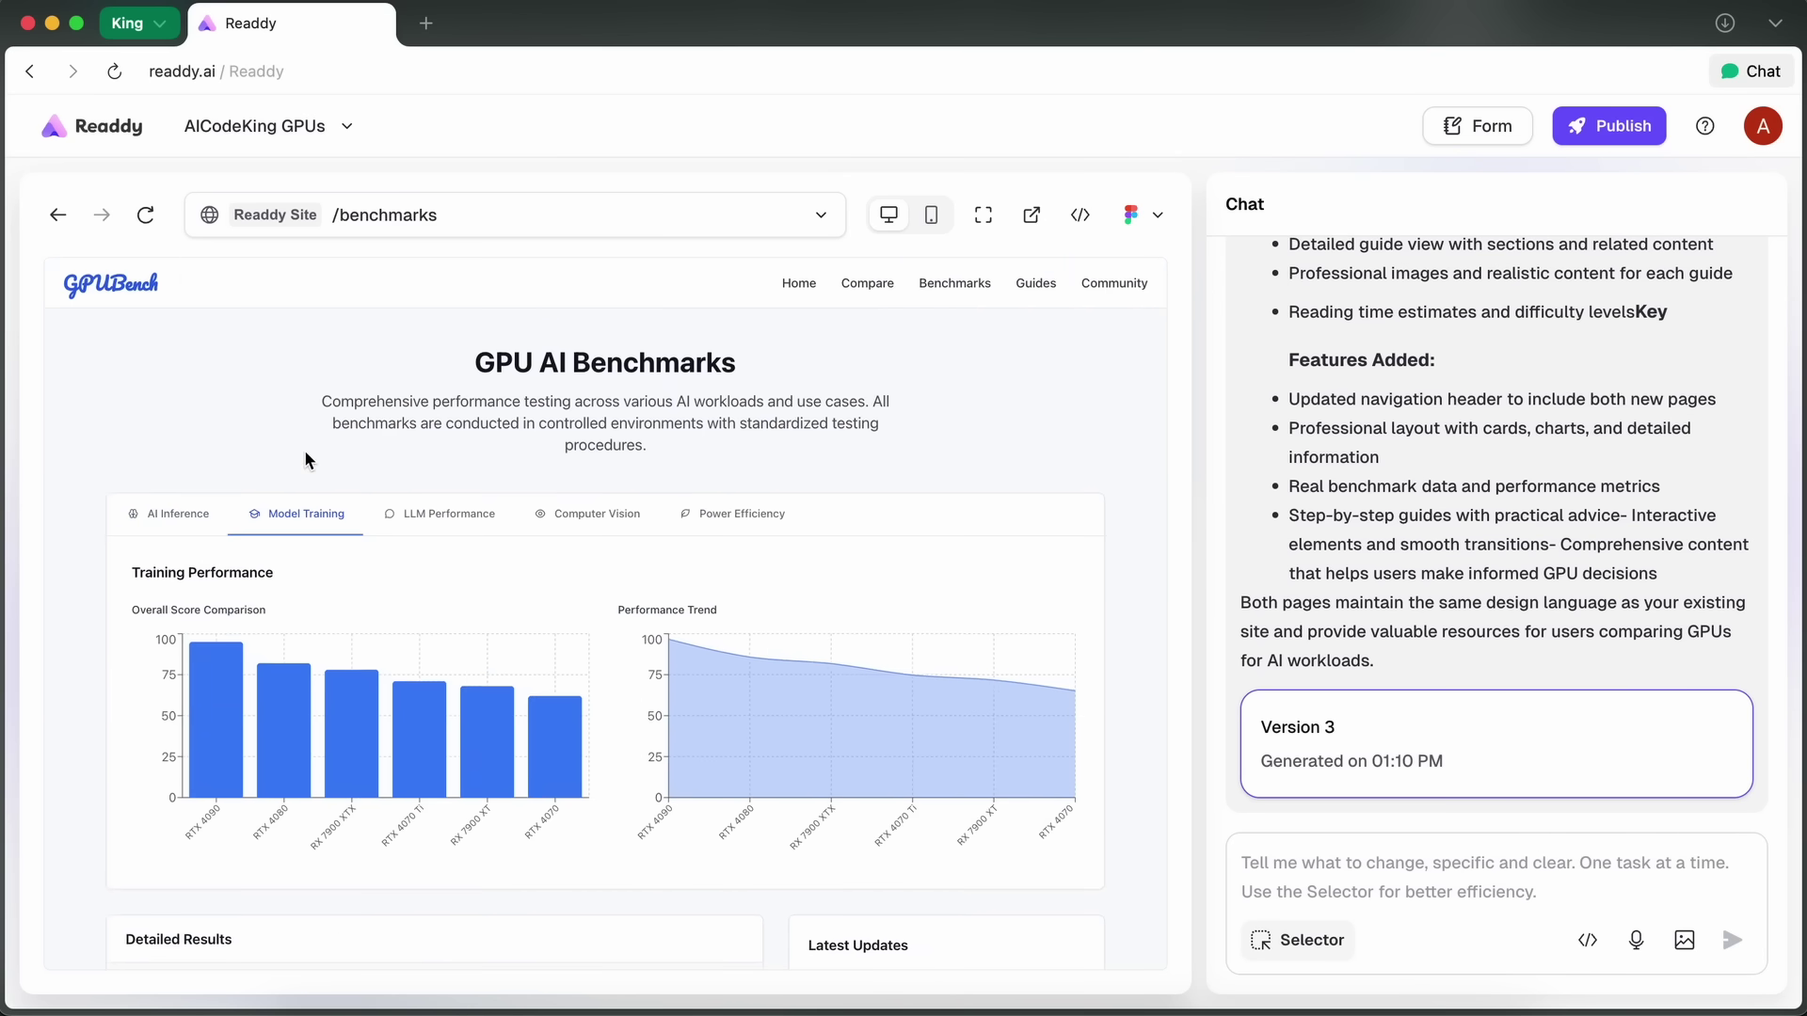
scroll(362, 489, "down", 1)
left_click(444, 484)
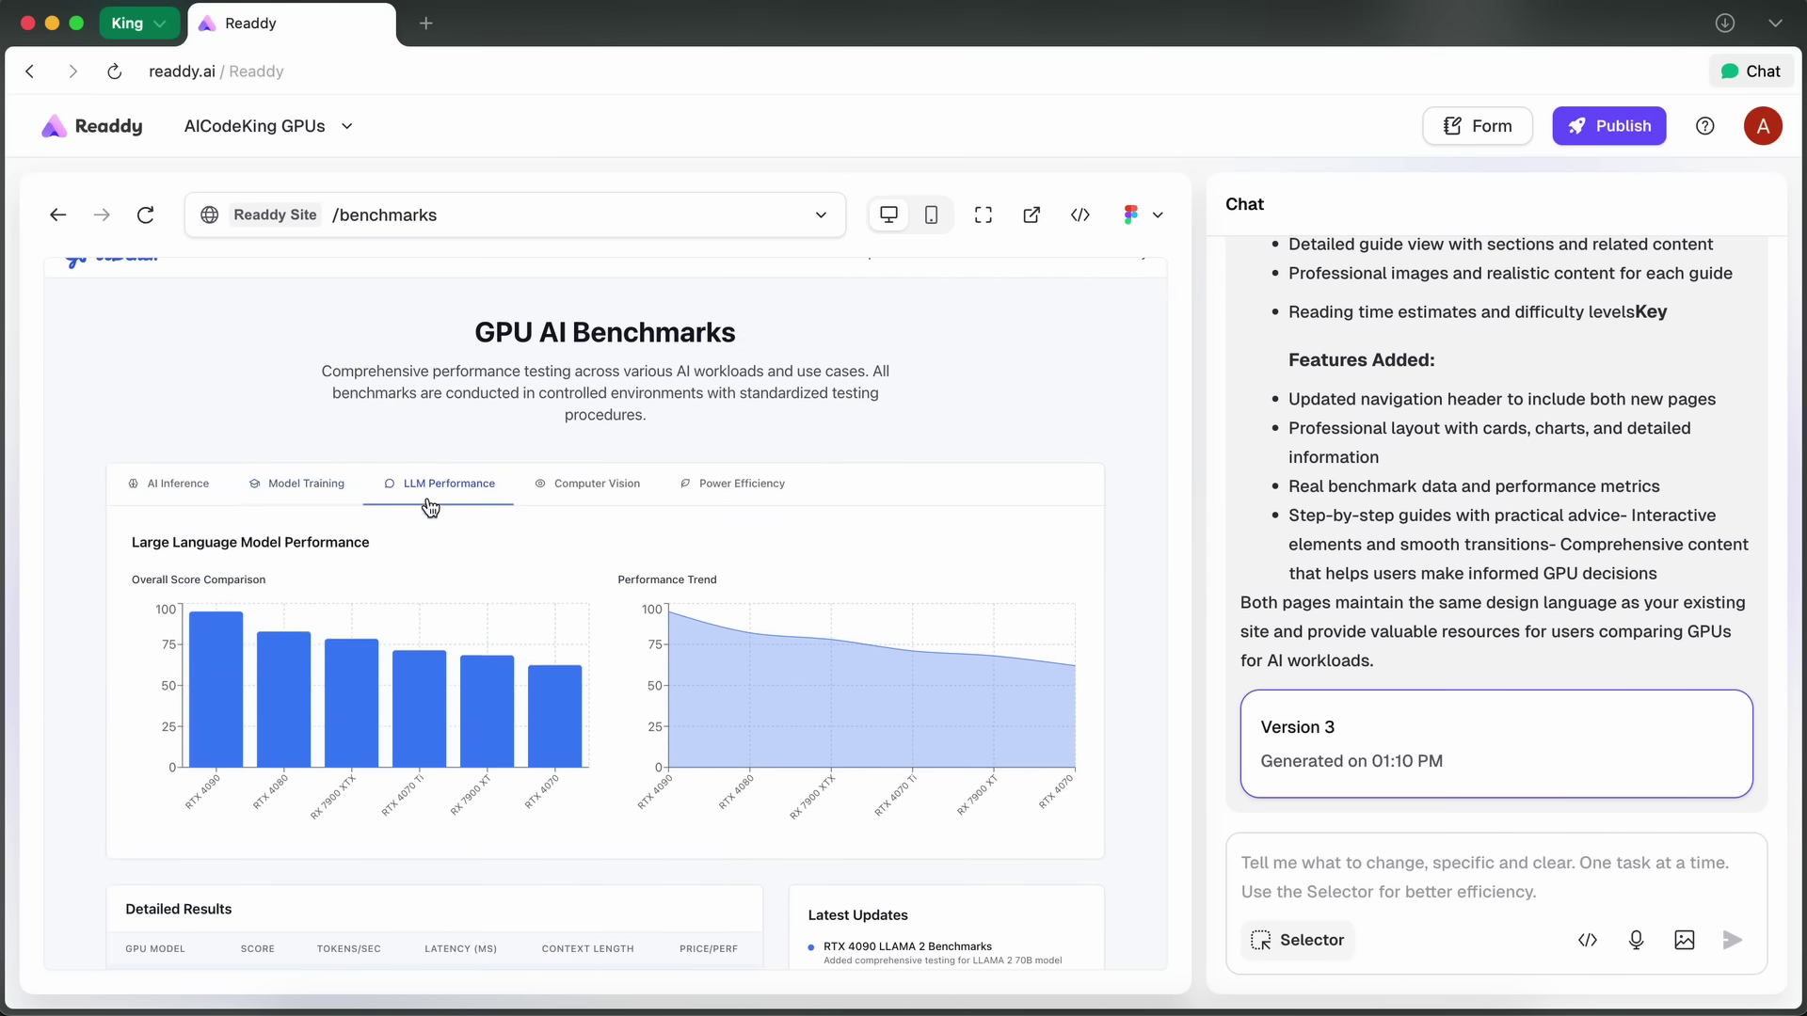
left_click(573, 489)
left_click(741, 483)
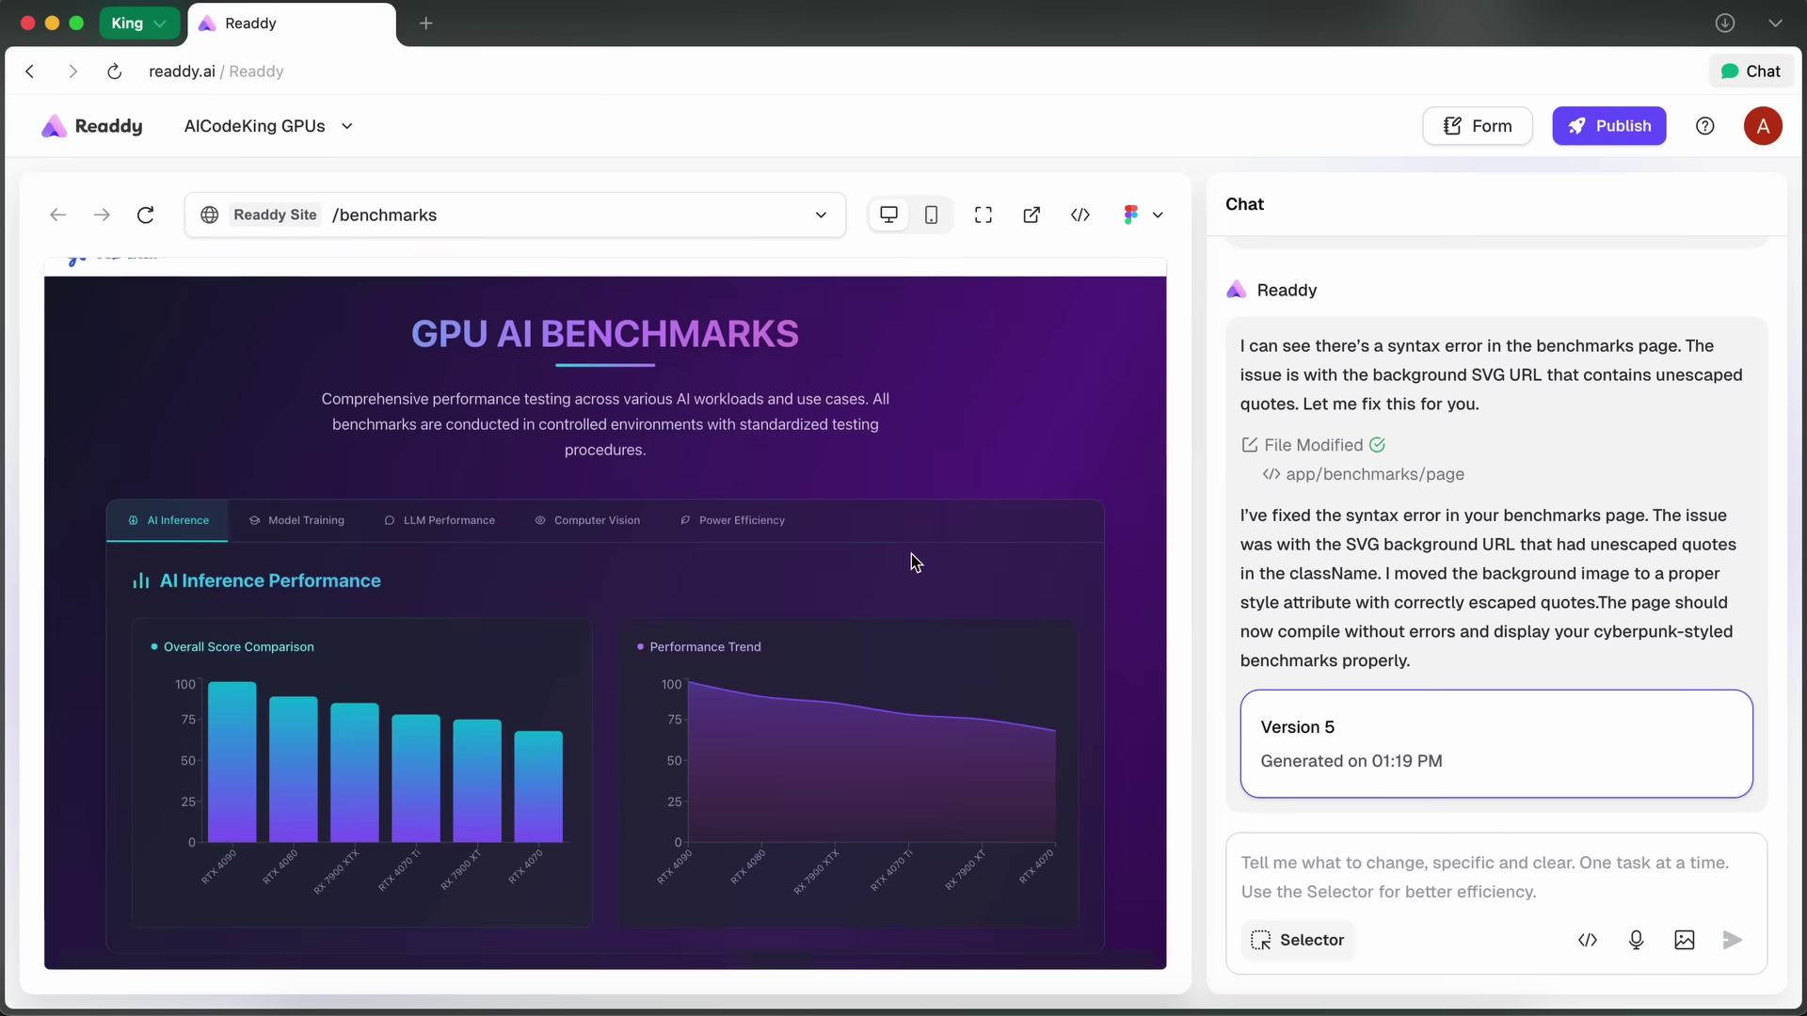
- Scroll the benchmarks preview to review the Version 5 dark purple cyberpunk styling and neon charts
scroll(911, 553, "down", 5)
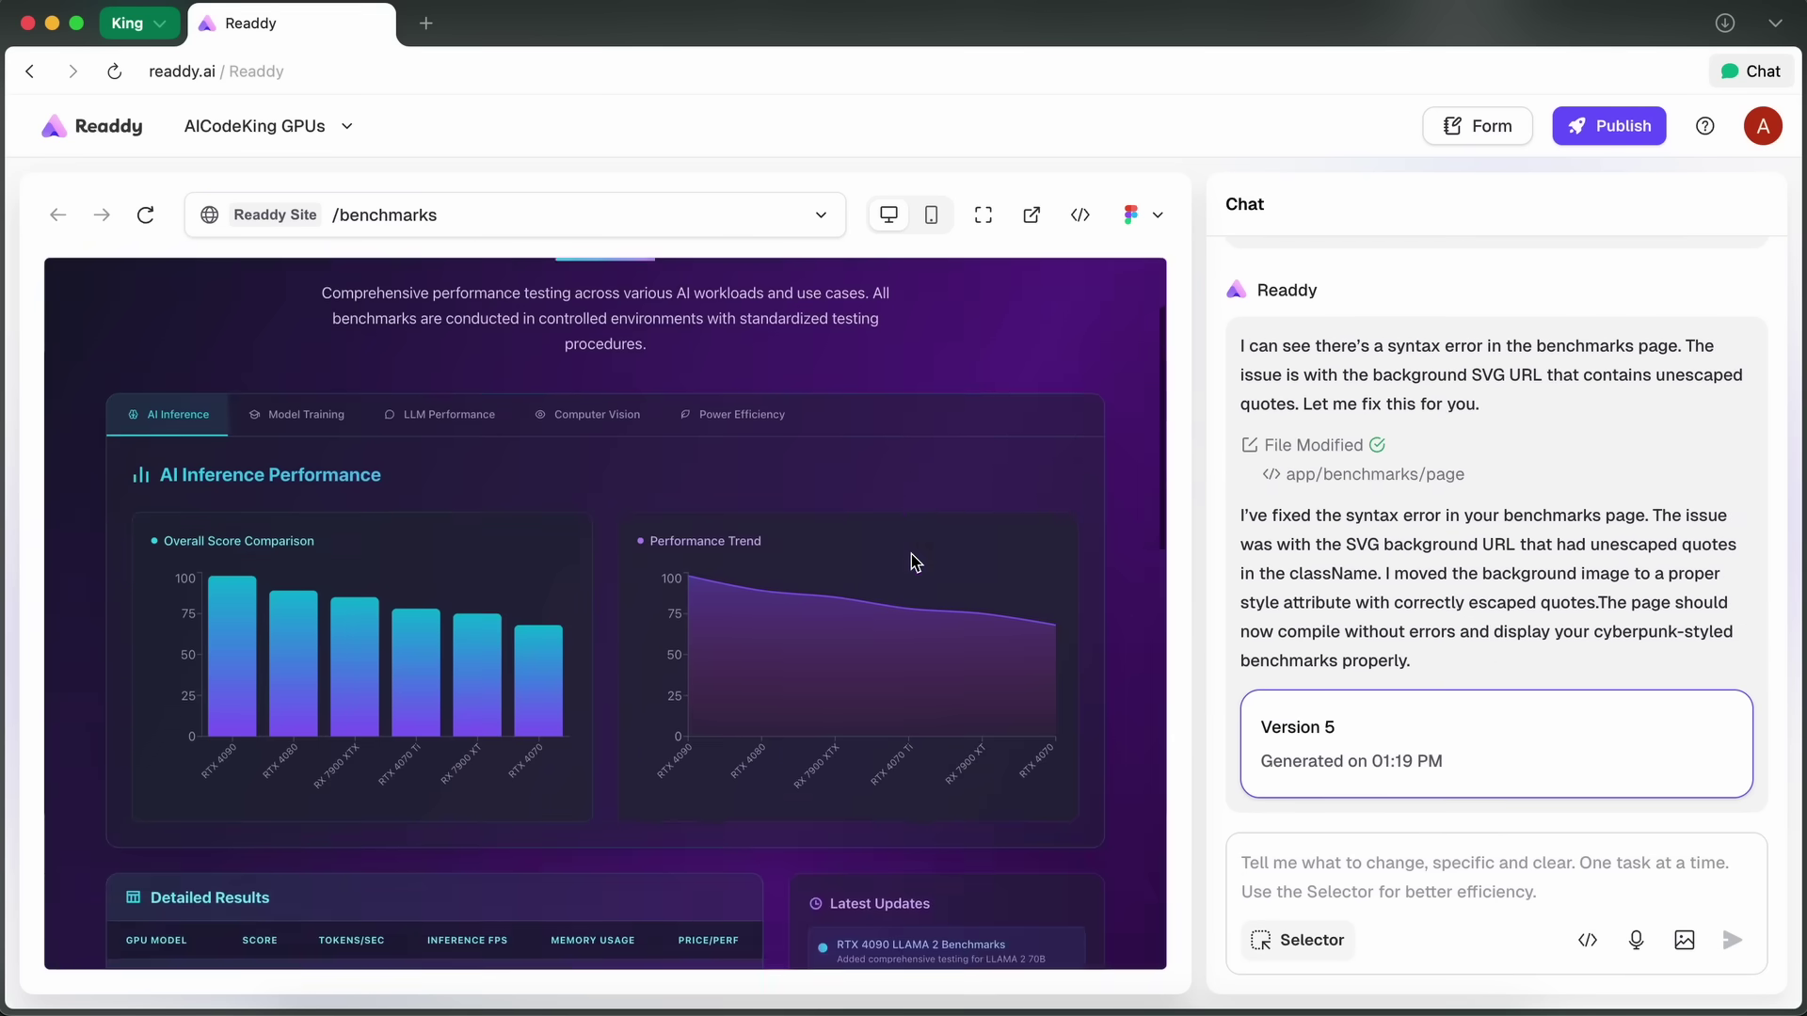
scroll(911, 553, "down", 10)
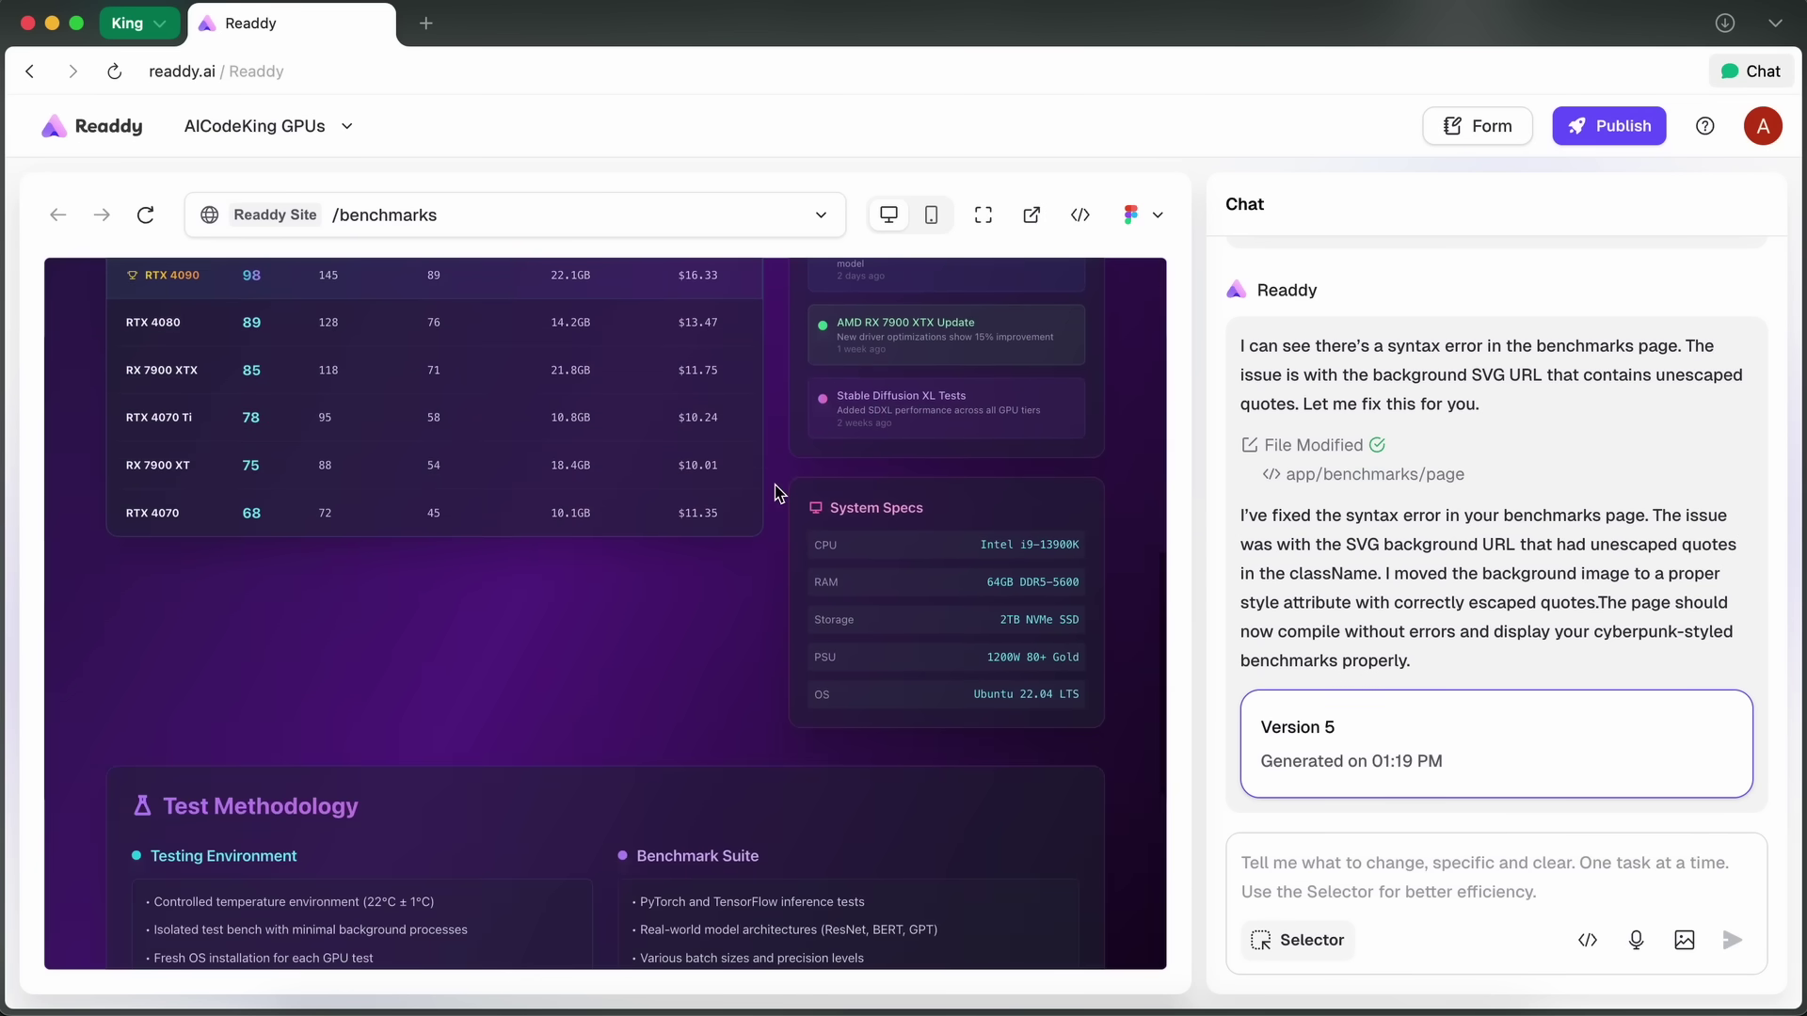
scroll(804, 423, "up", 15)
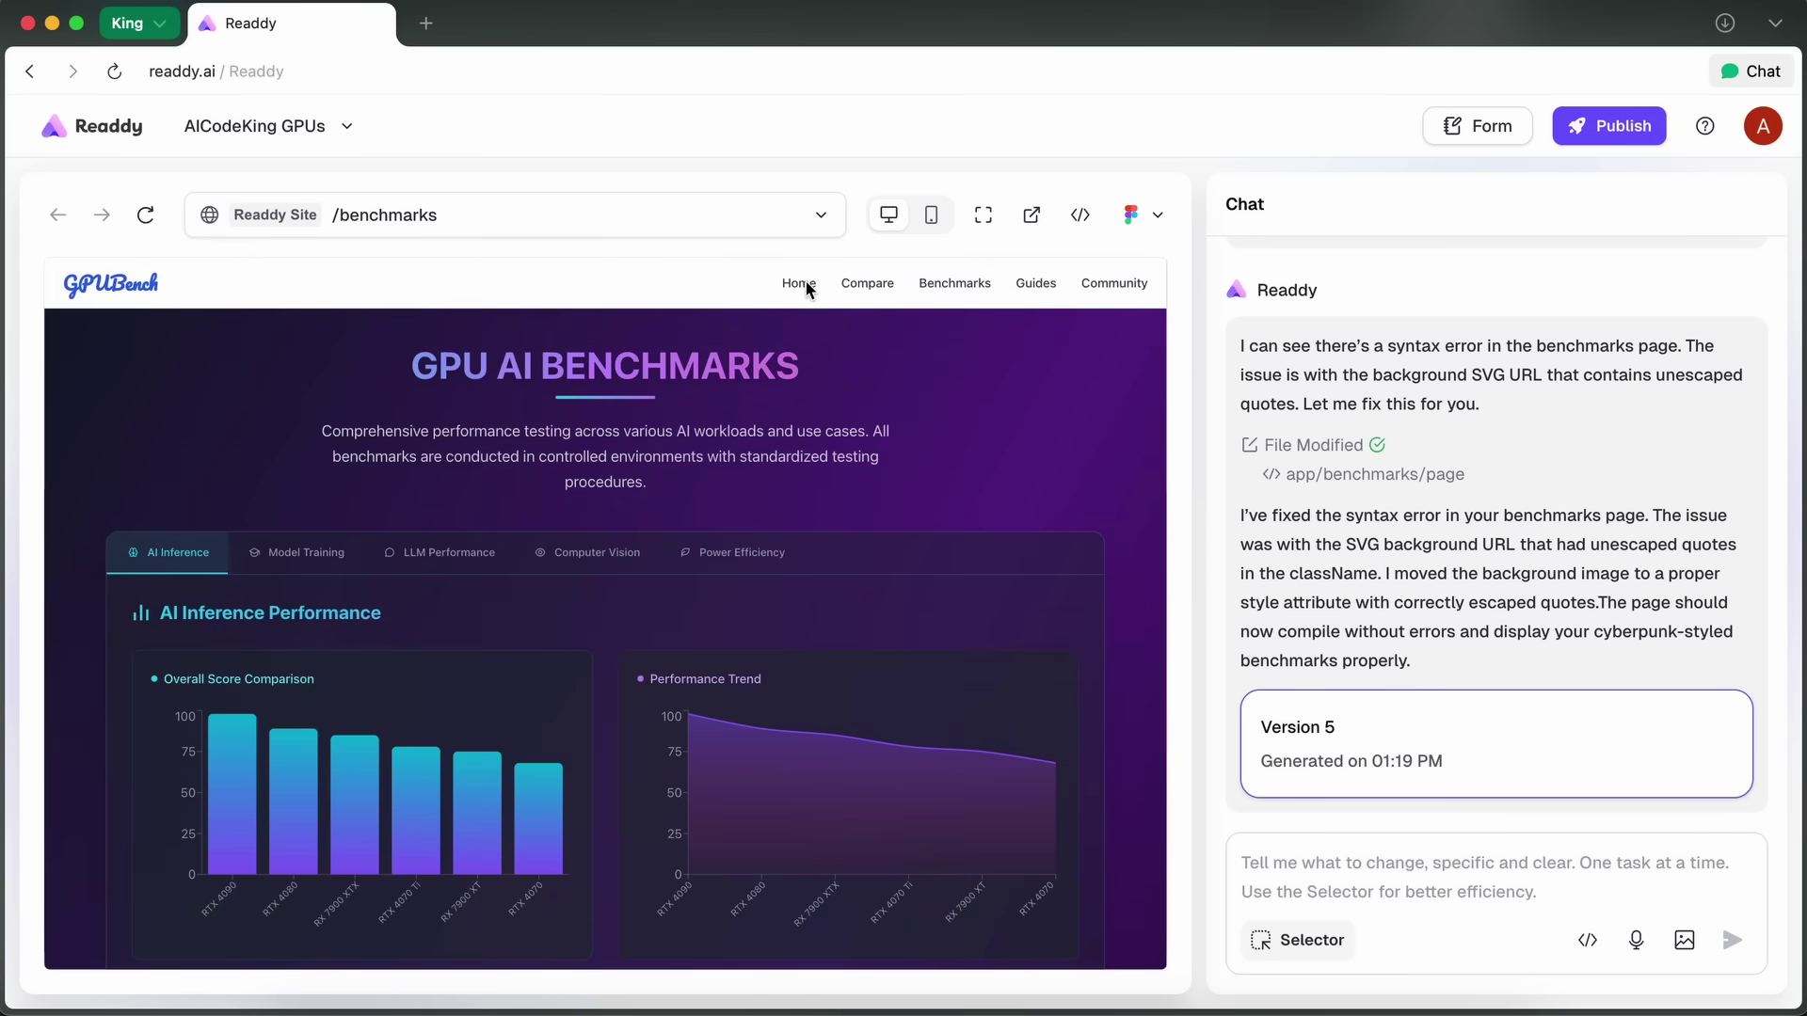
- Switch the preview to the home page (/) and begin entering a publish domain
left_click(806, 221)
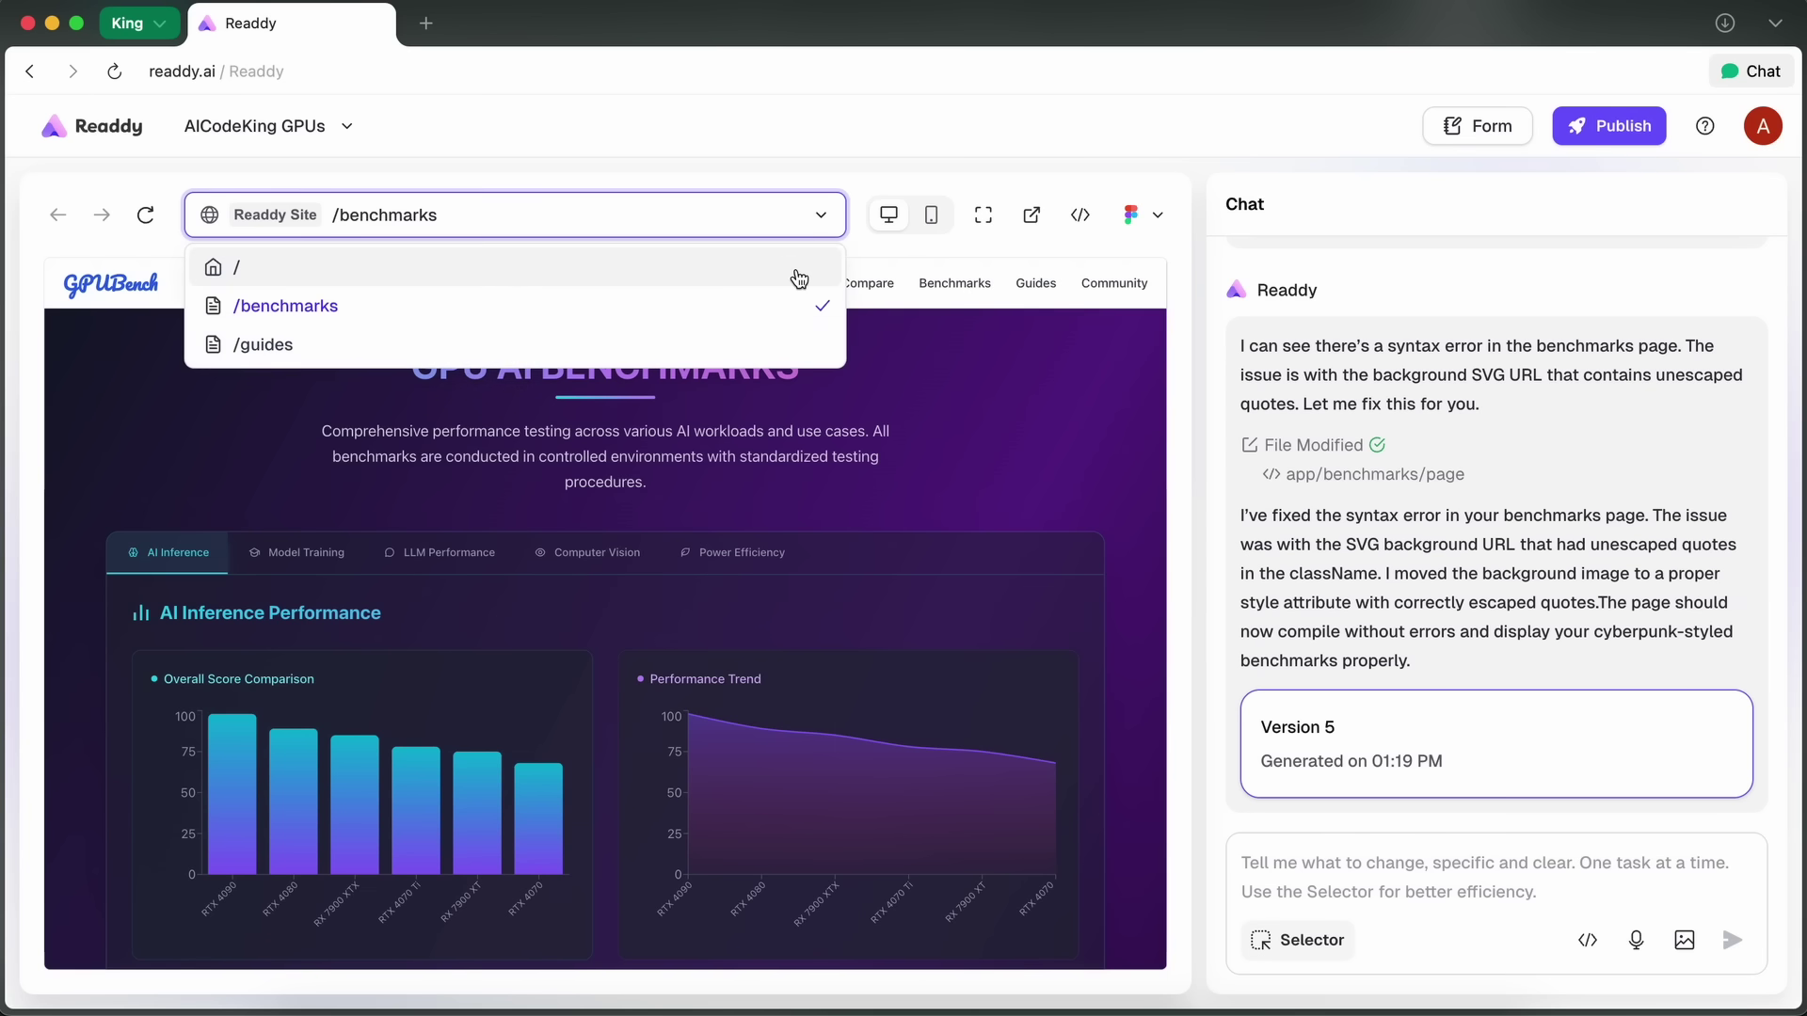
left_click(798, 271)
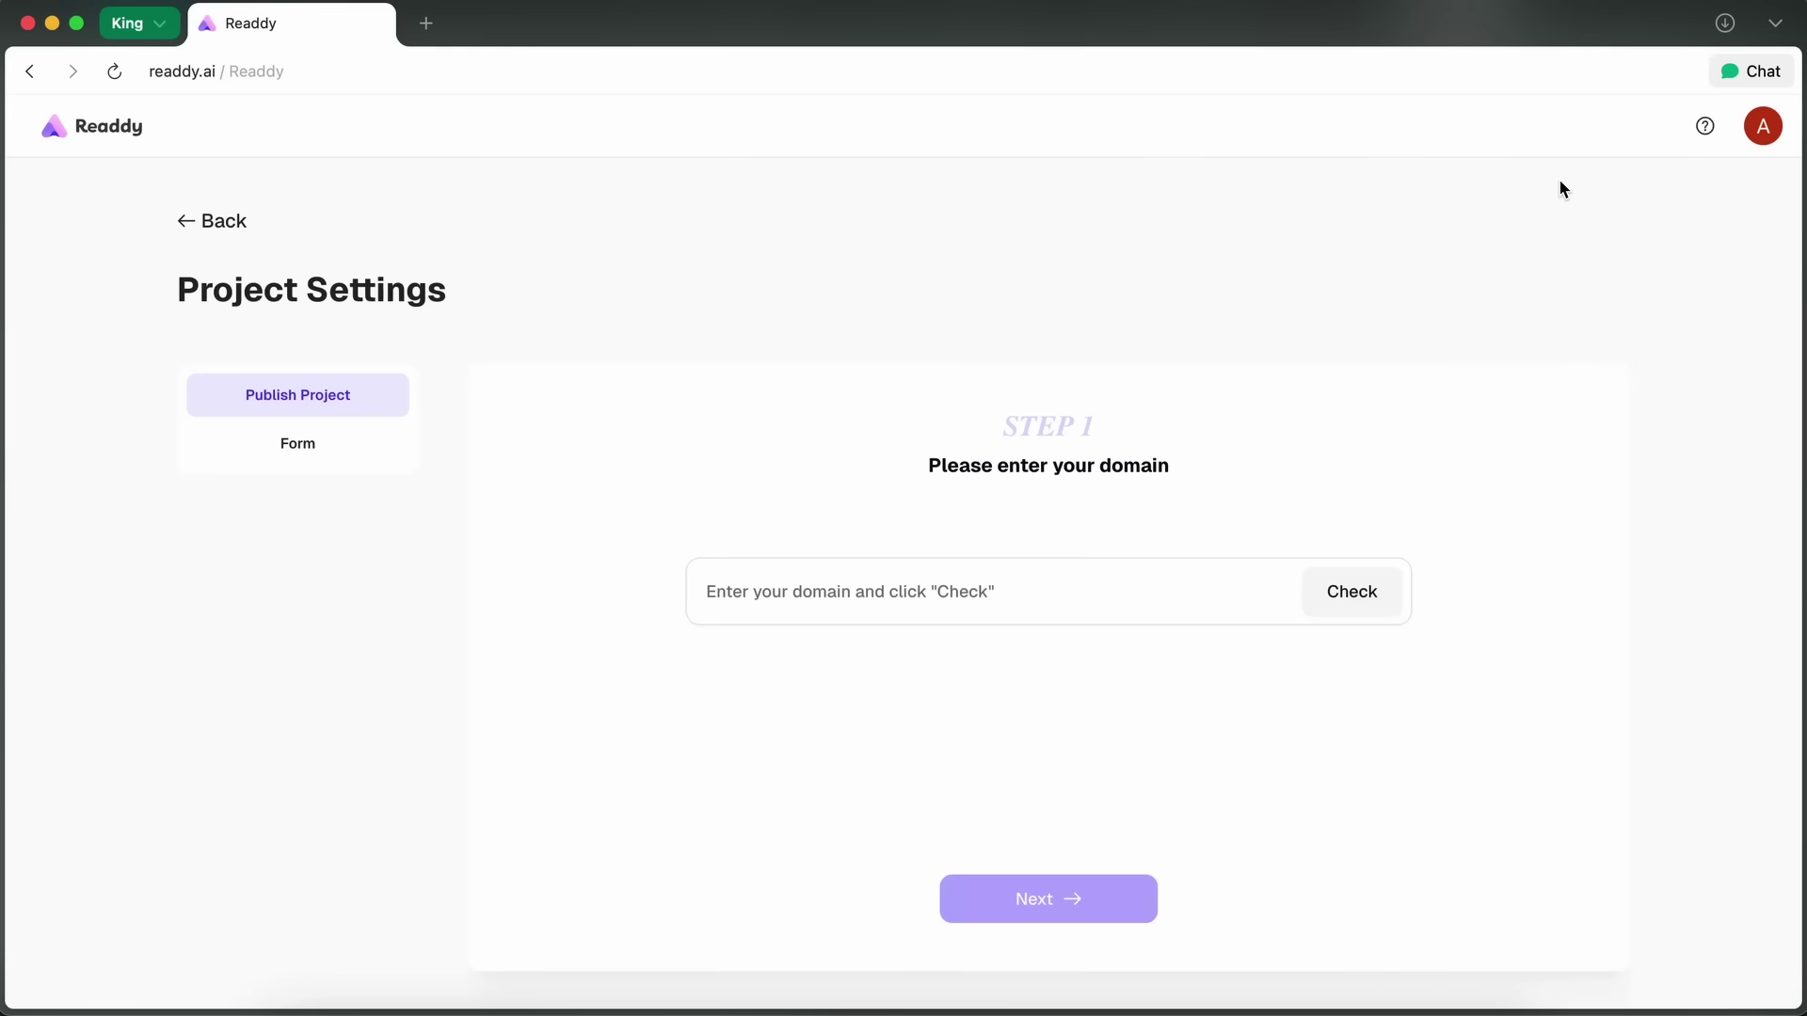
left_click(1045, 595)
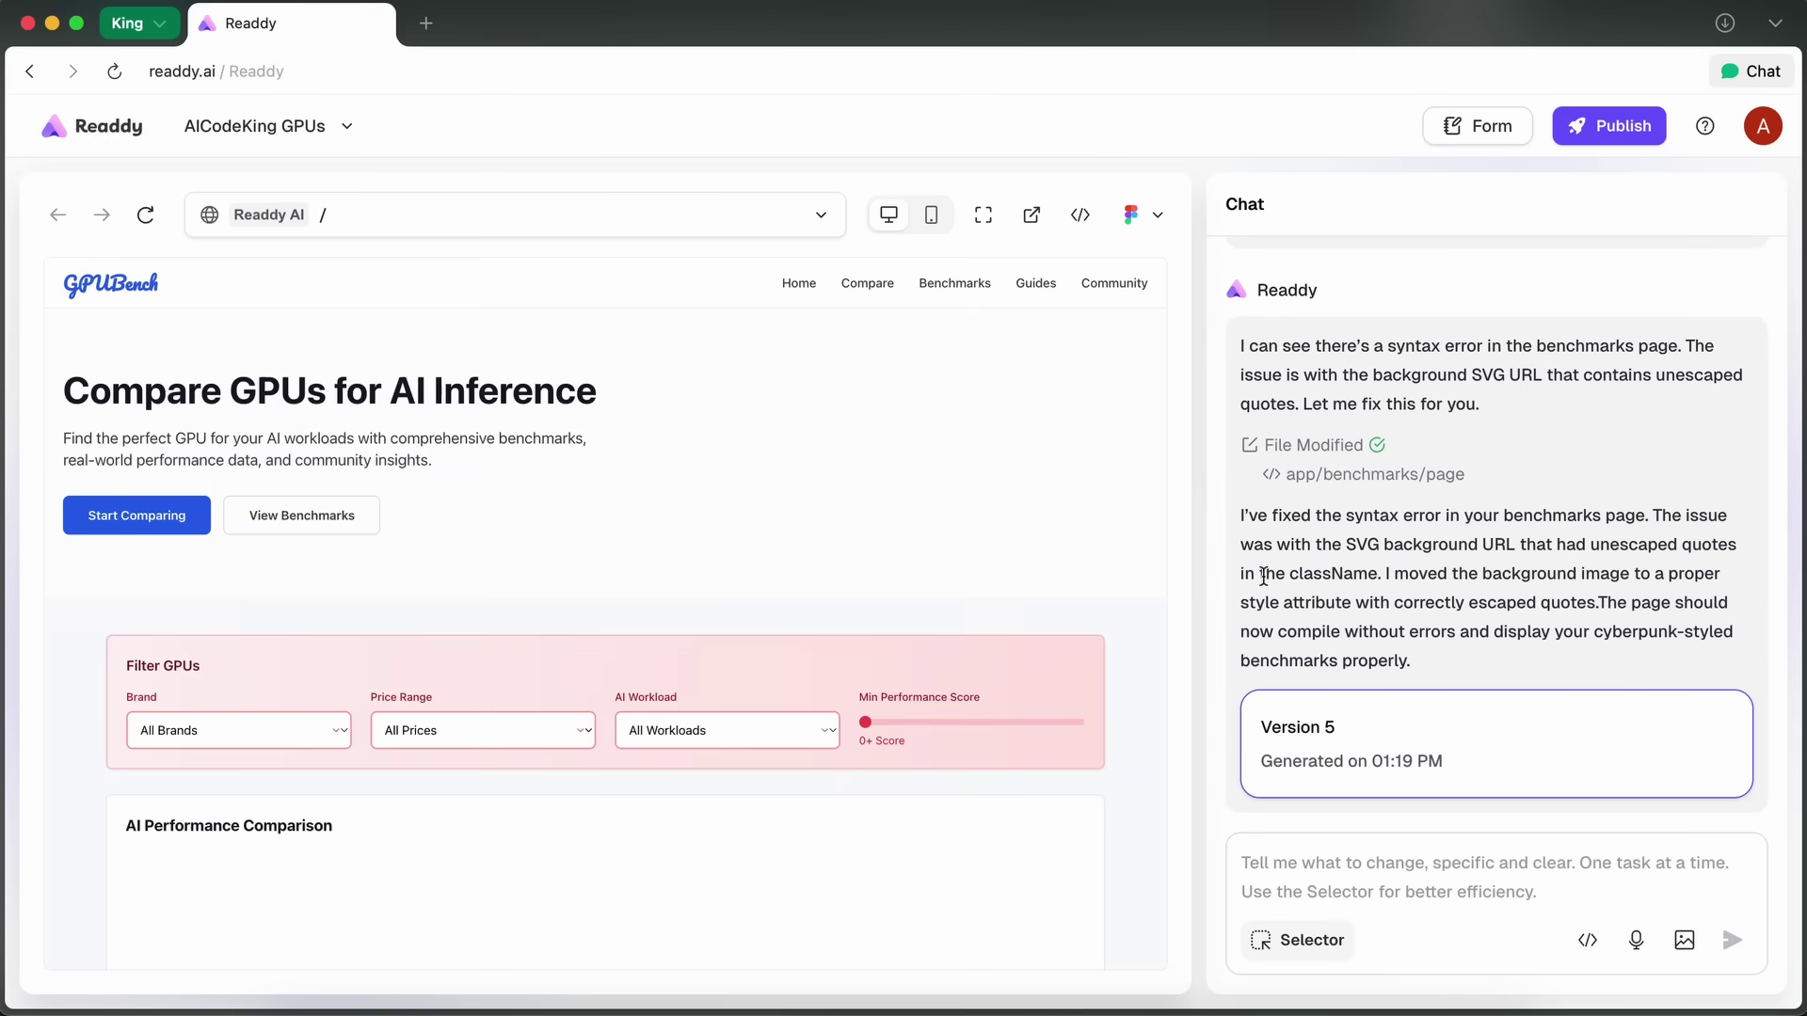
- Add GeForce RTX 4070 and Radeon RX 7900 XT to the compare tray
scroll(1009, 512, "down", 4)
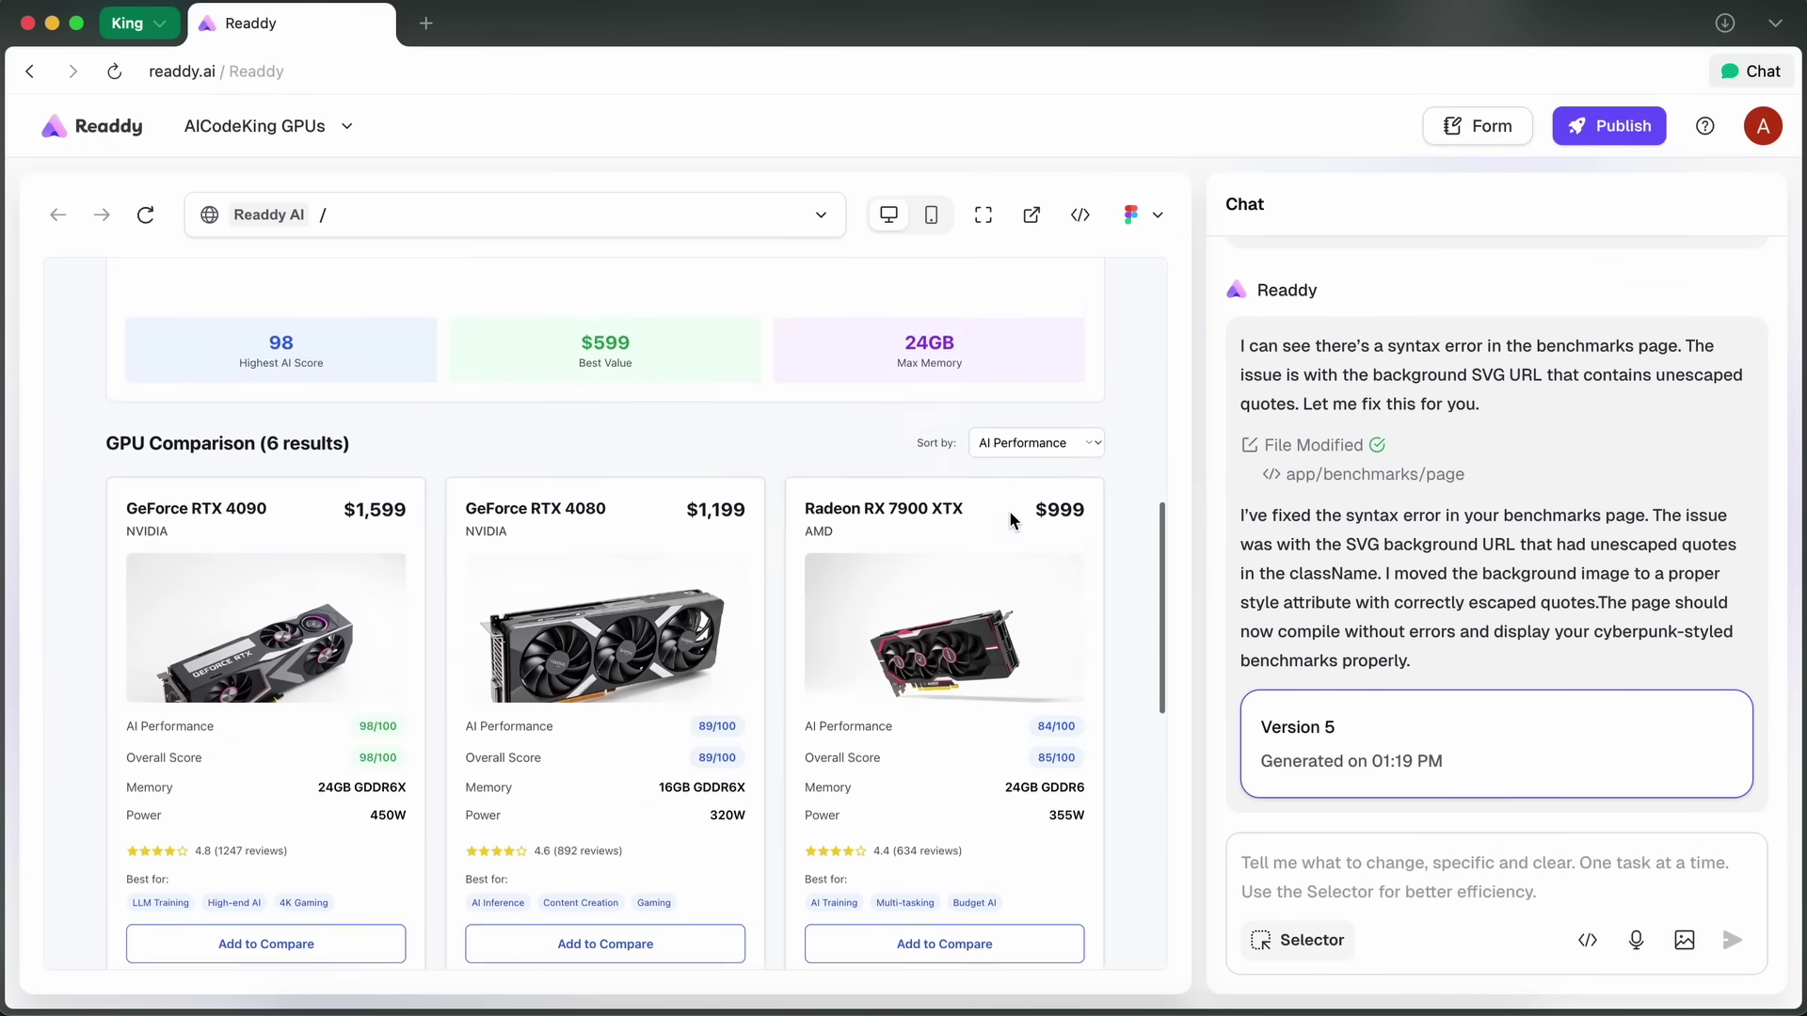
scroll(1009, 520, "down", 8)
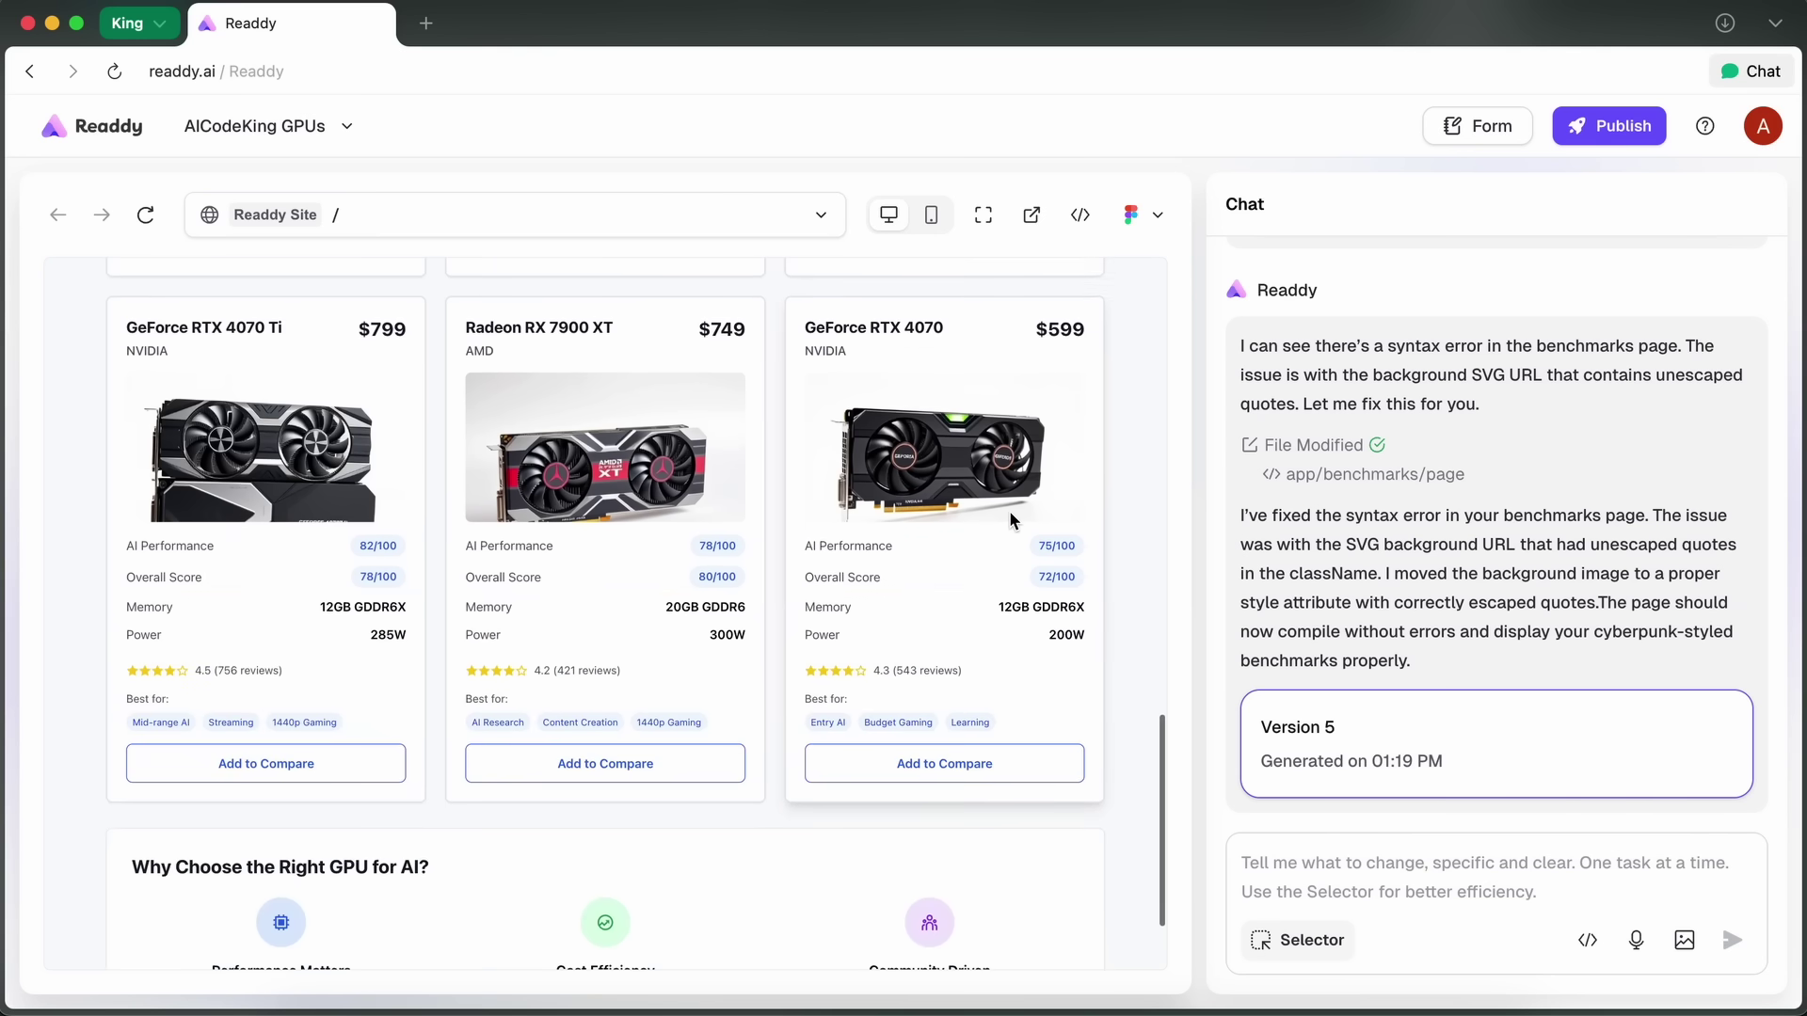
left_click(961, 763)
left_click(707, 777)
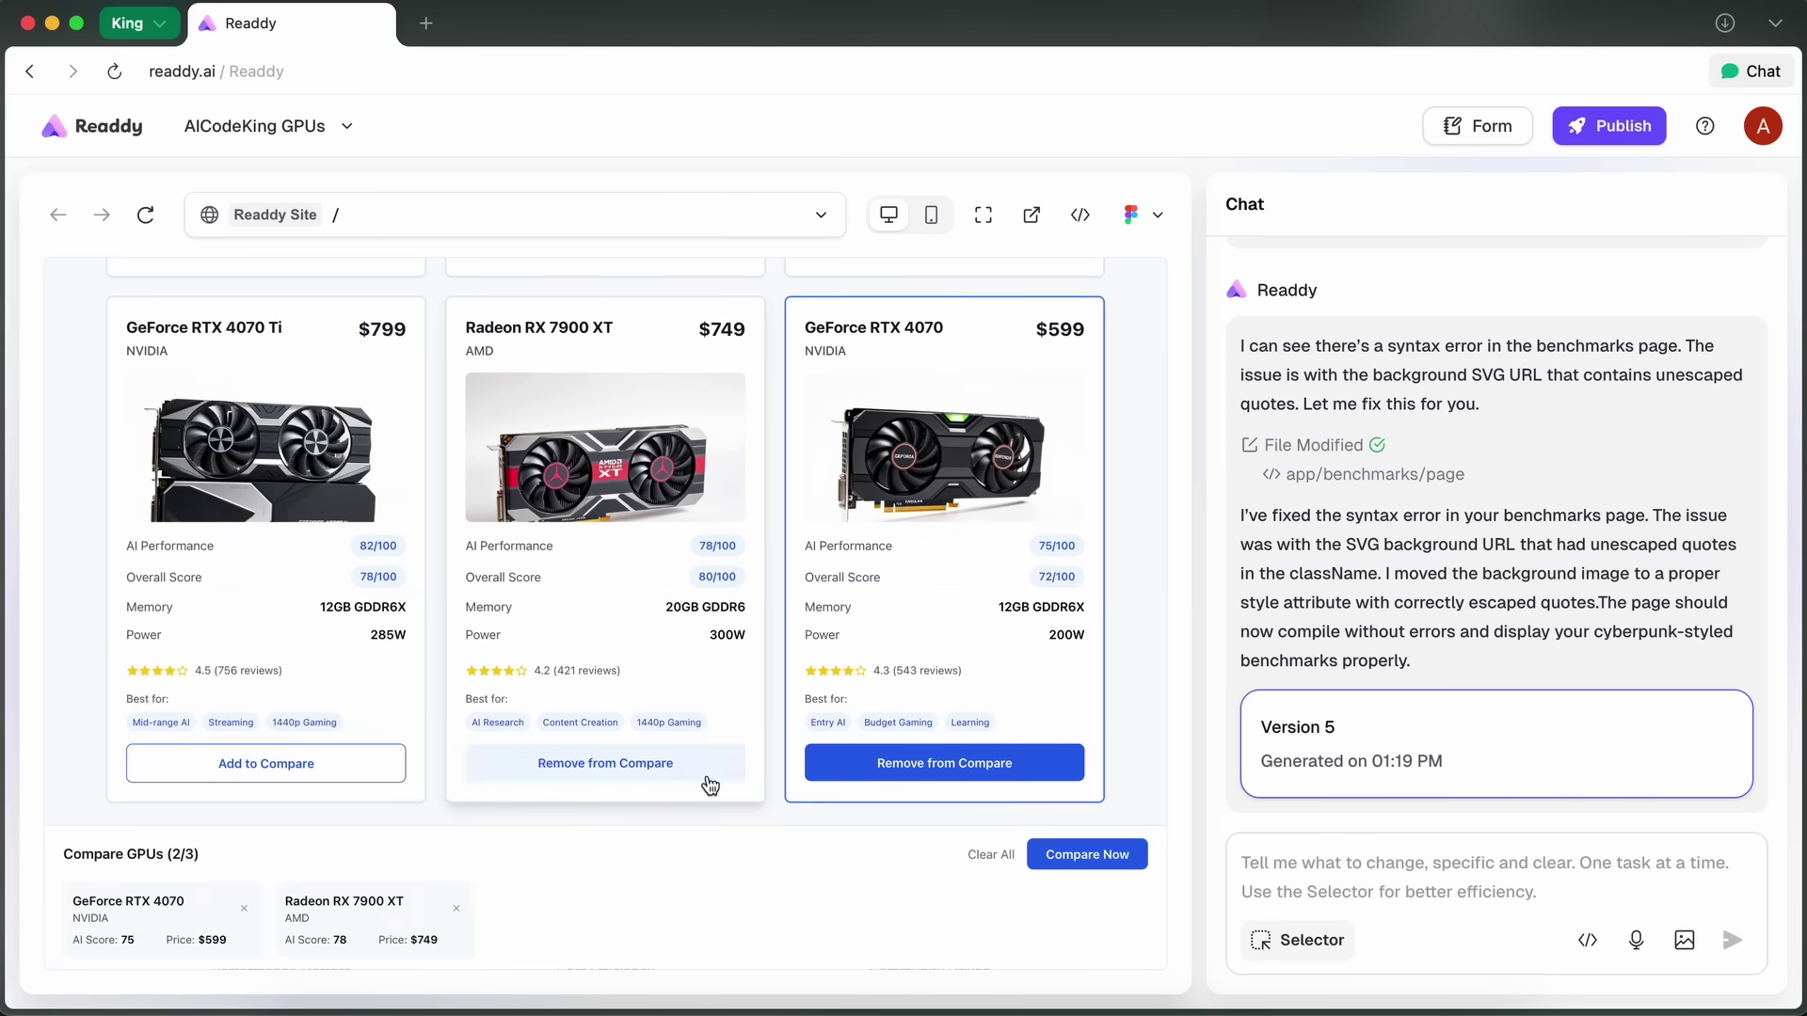
- Try Compare Now and ask Readdy to generate the comparison interaction
left_click(1092, 854)
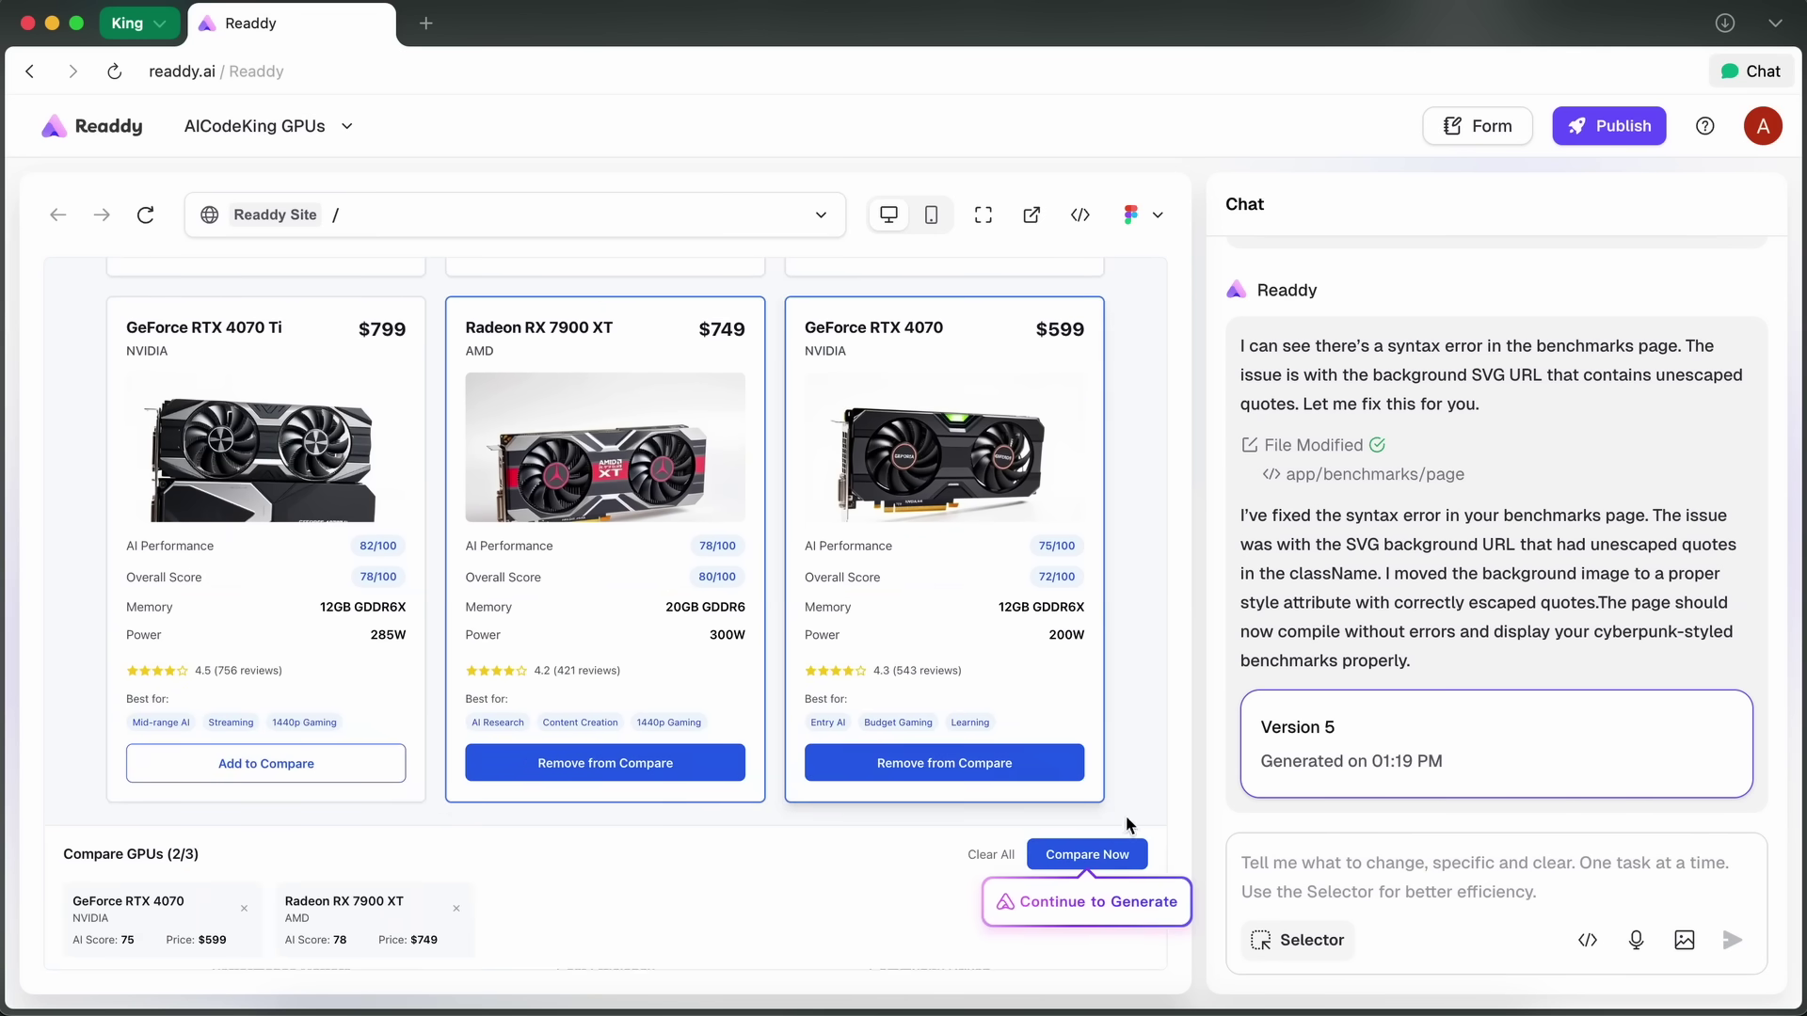
left_click(1121, 914)
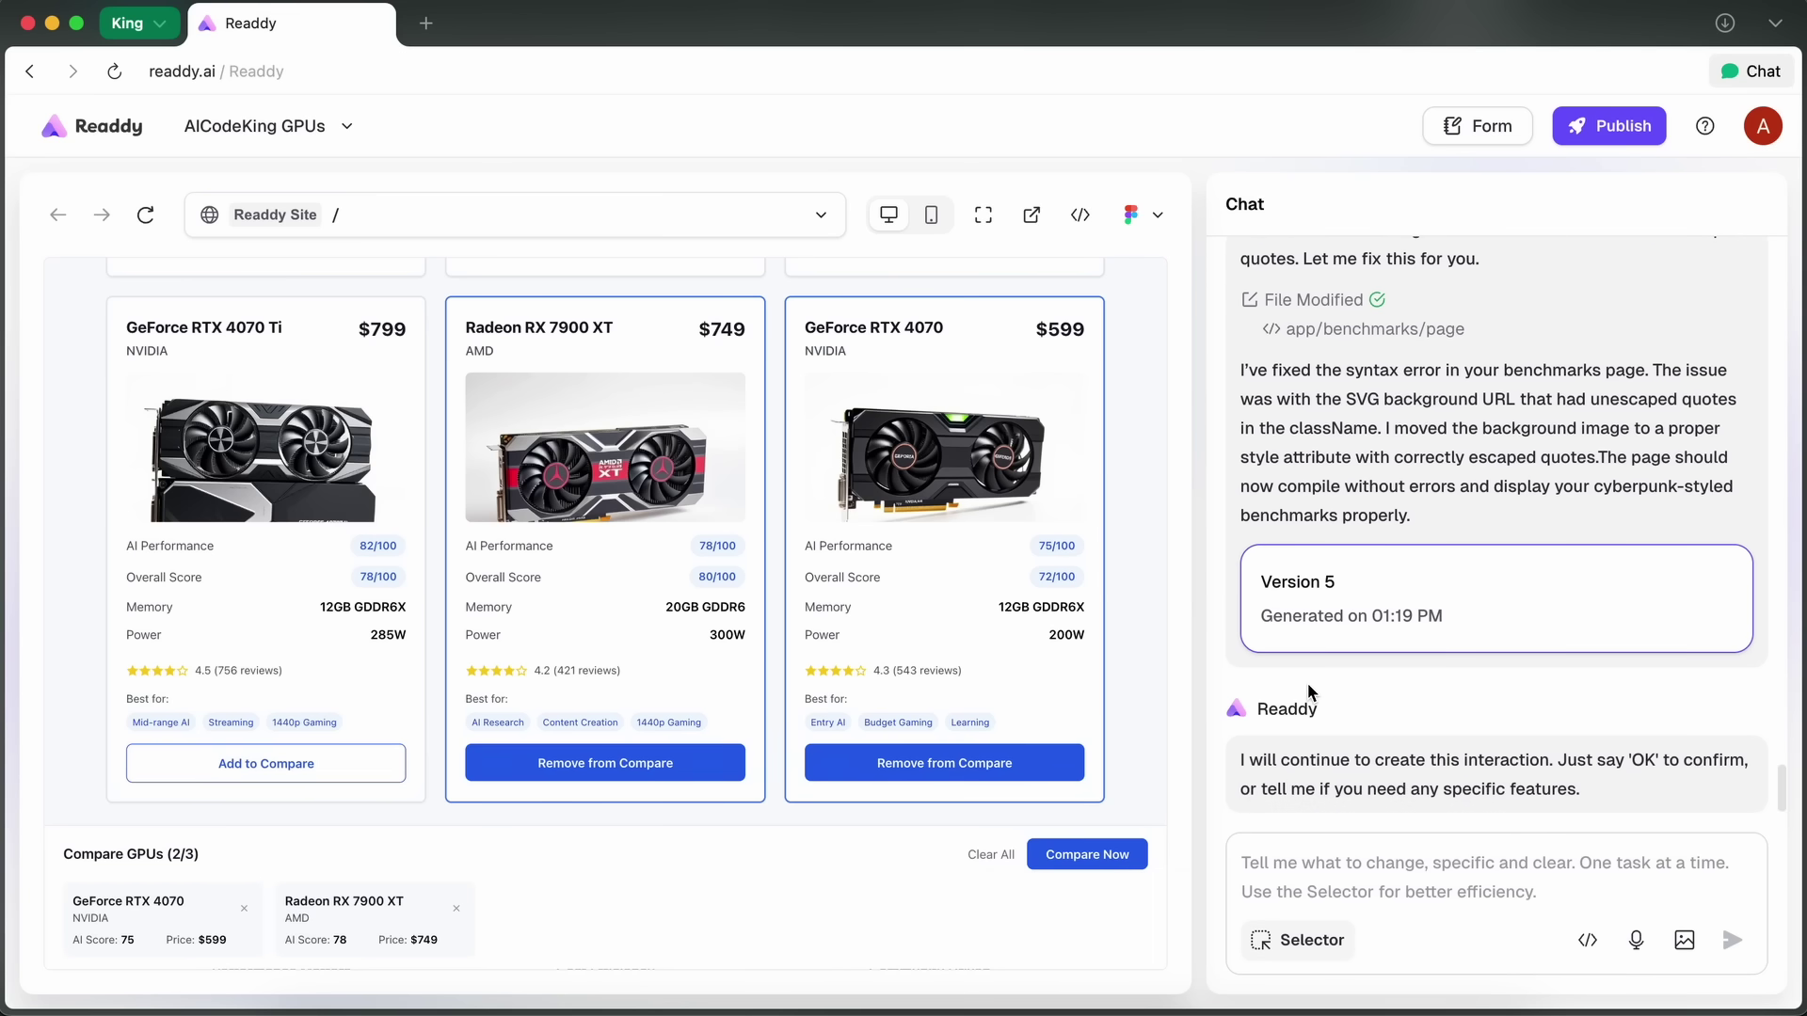
scroll(1135, 557, "up", 10)
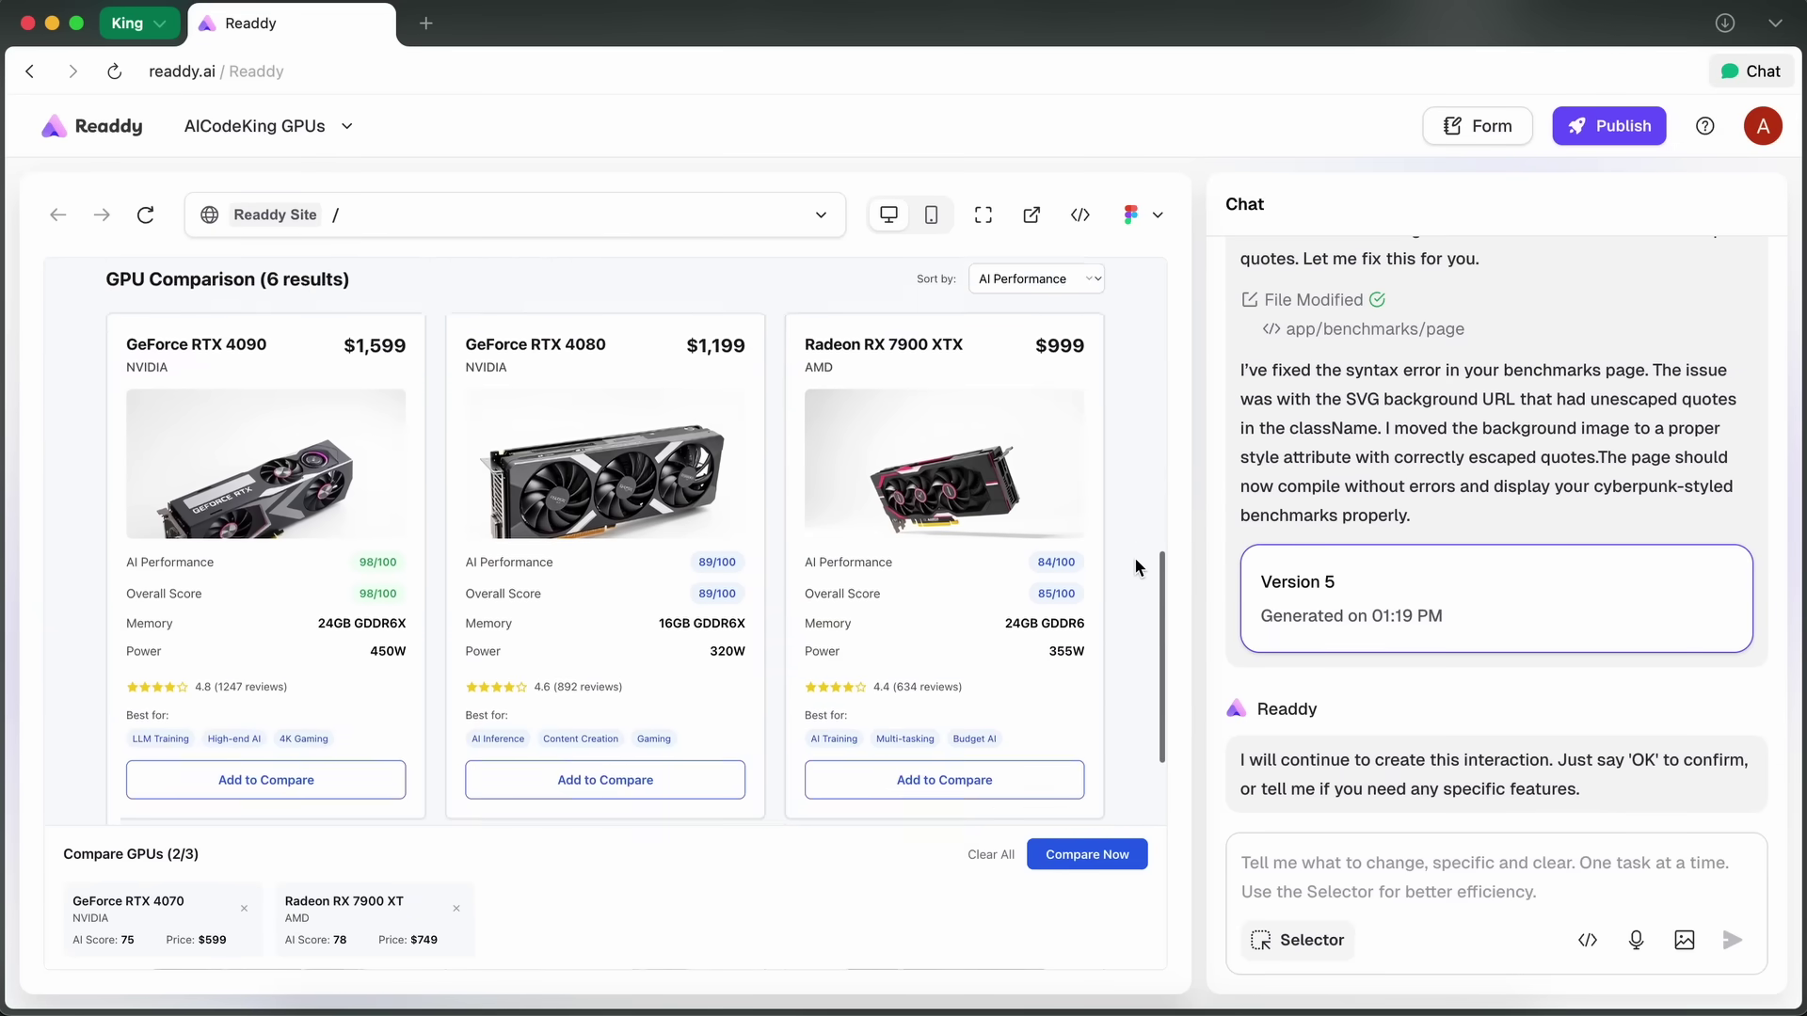
scroll(1134, 557, "up", 10)
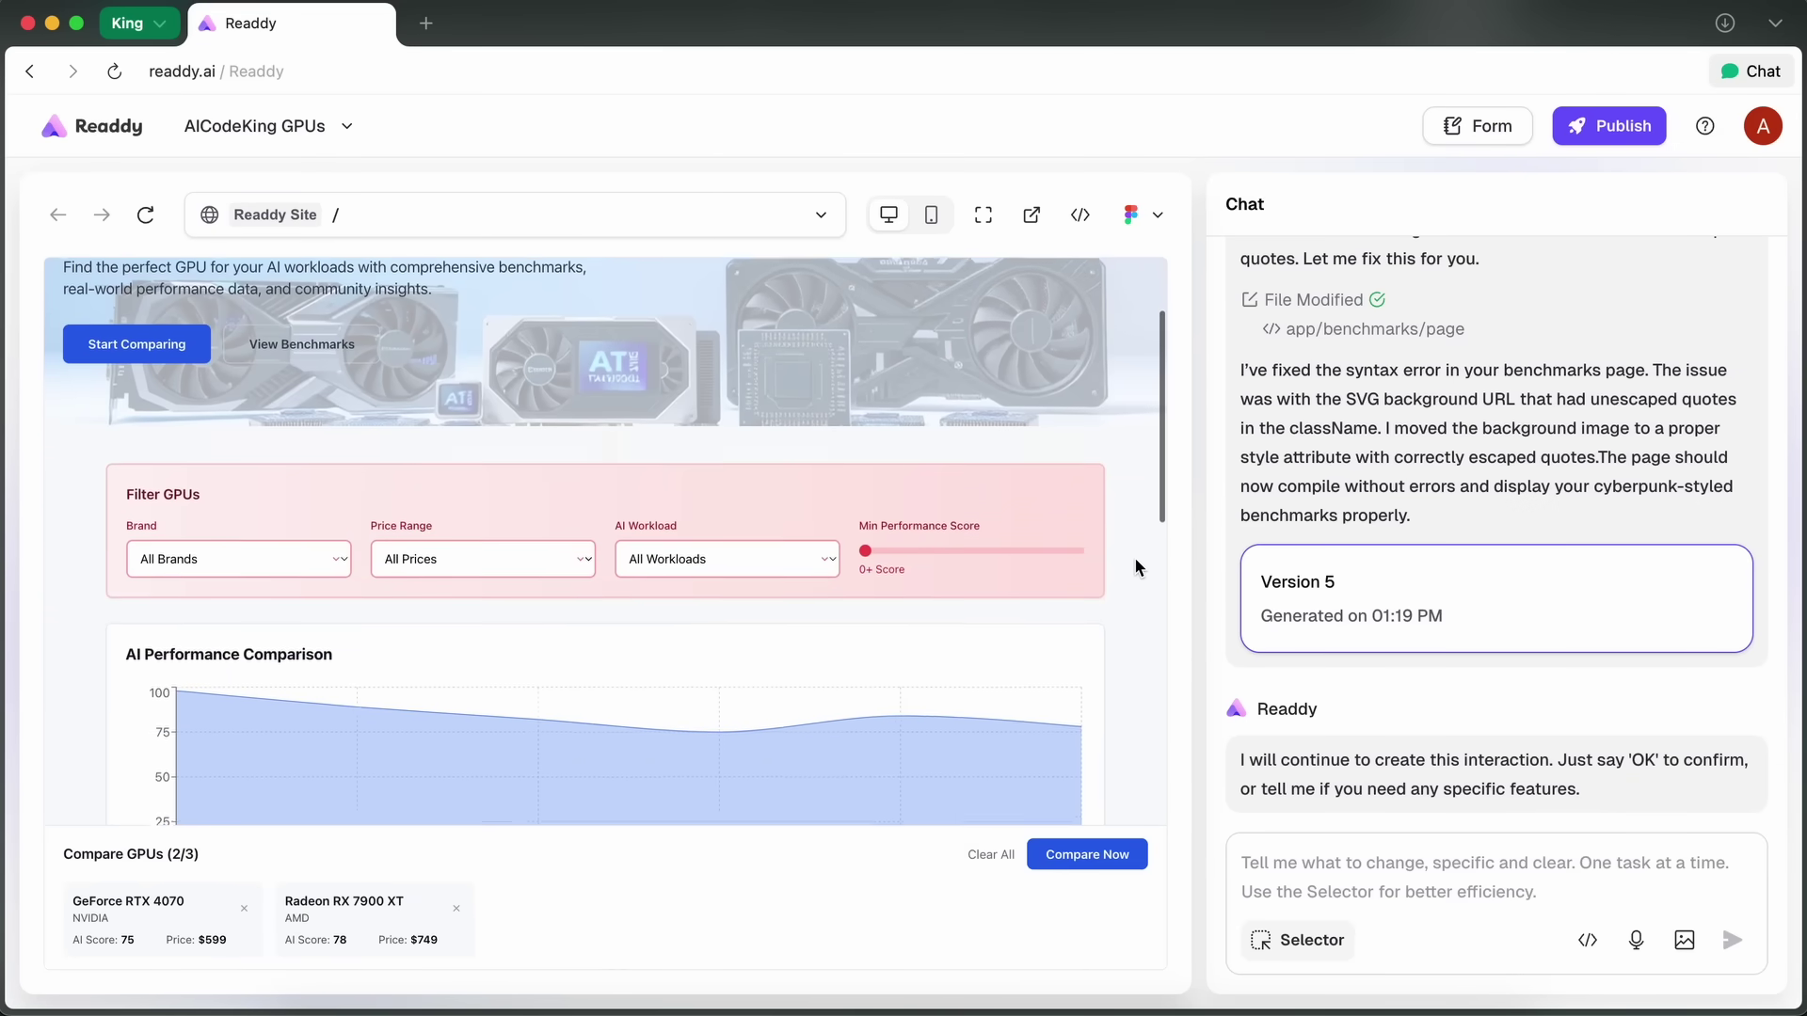
left_click(1086, 854)
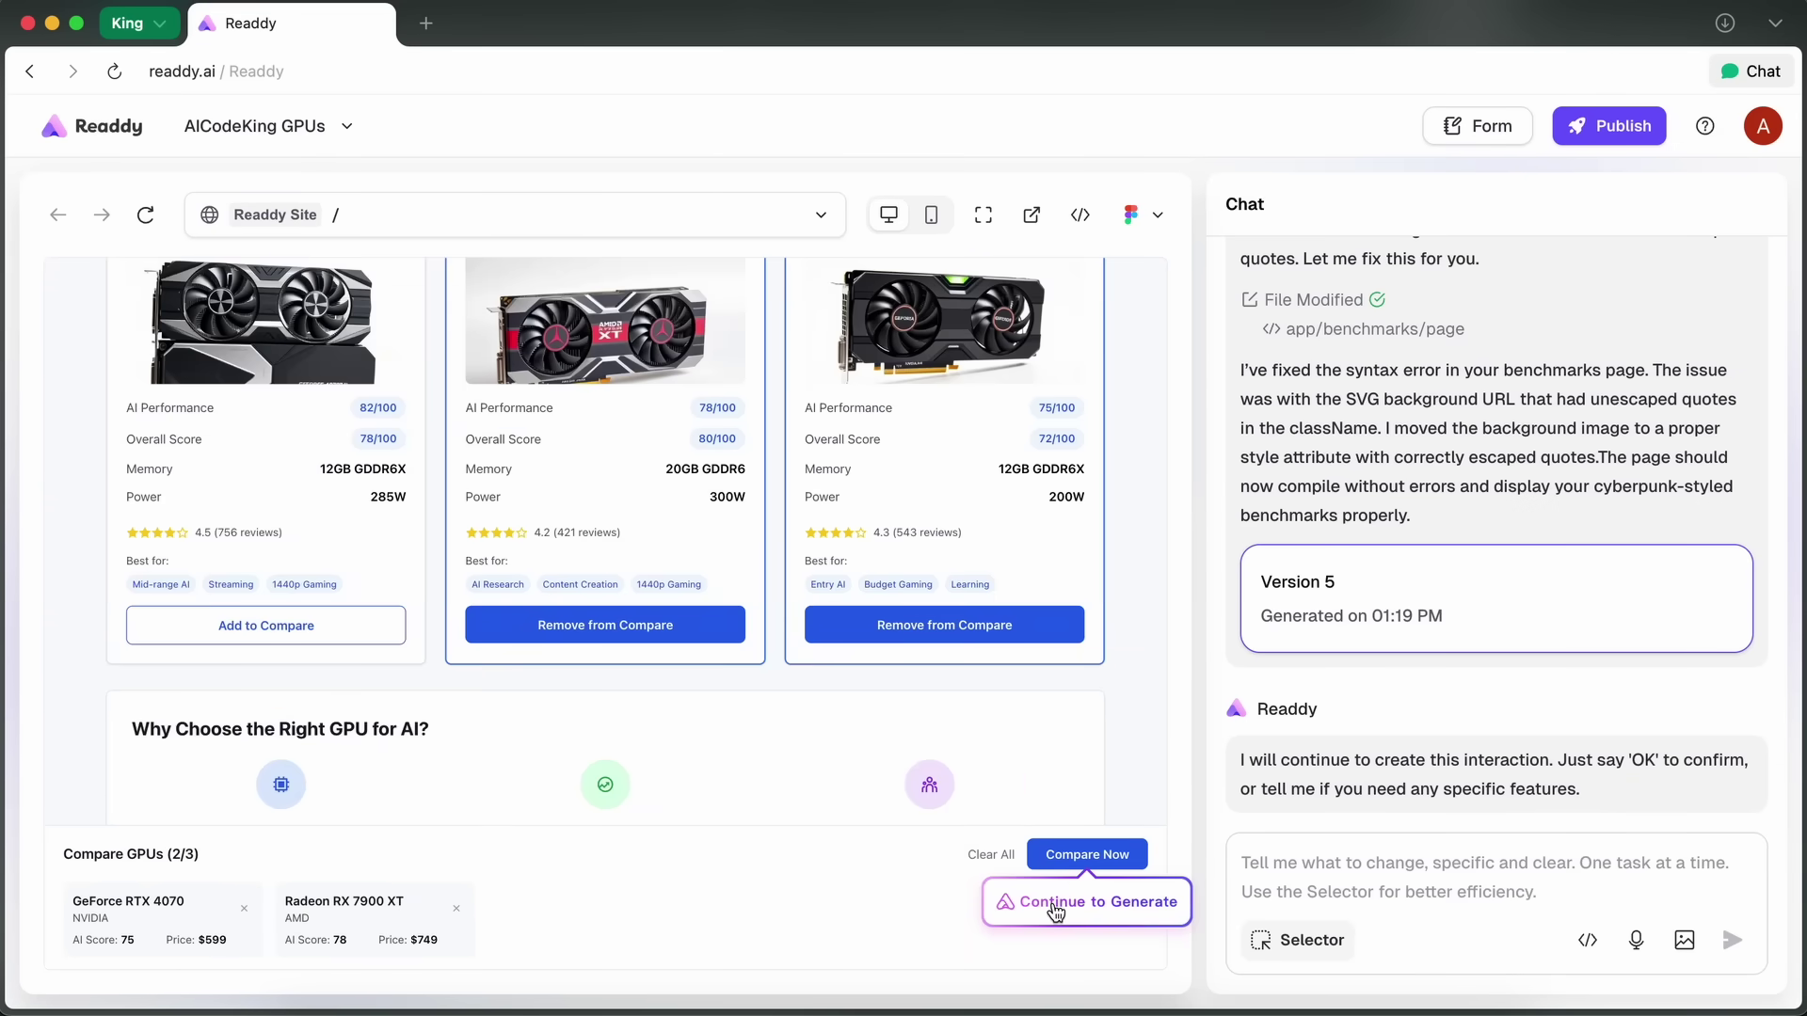
- Continue generating and confirm with 'OK' in the Readdy chat
left_click(1118, 906)
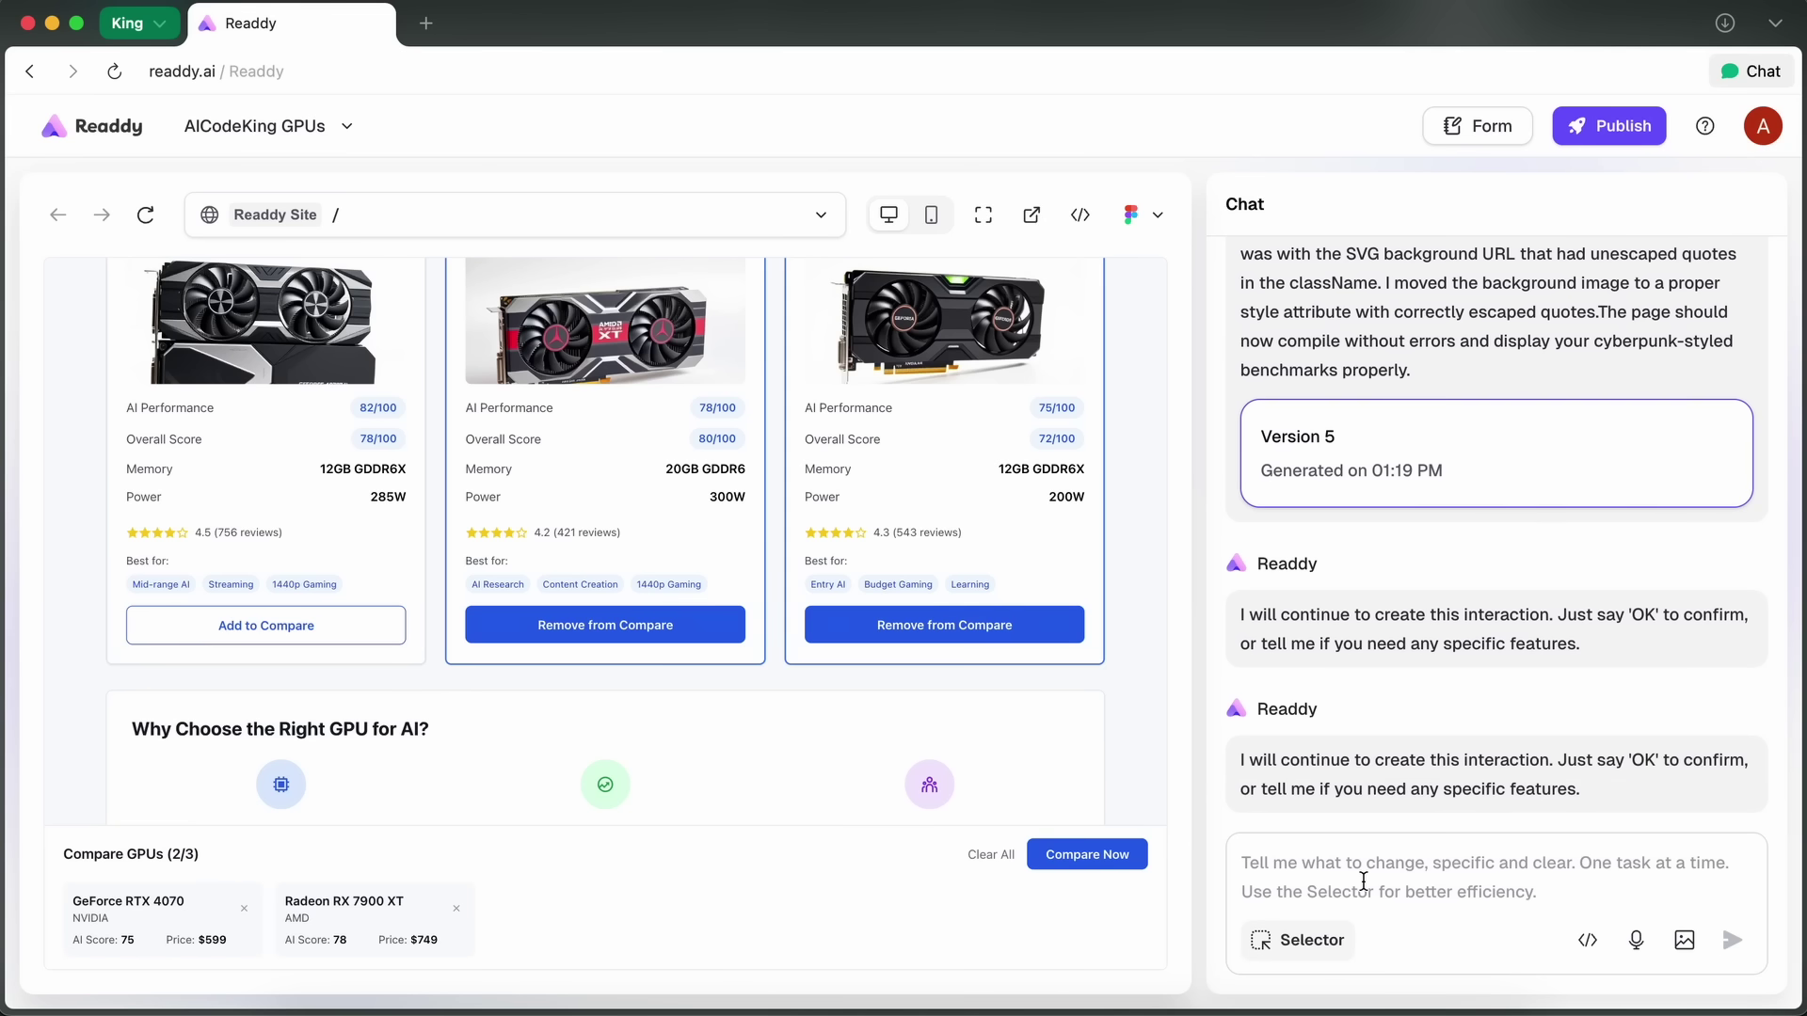
type("OK")
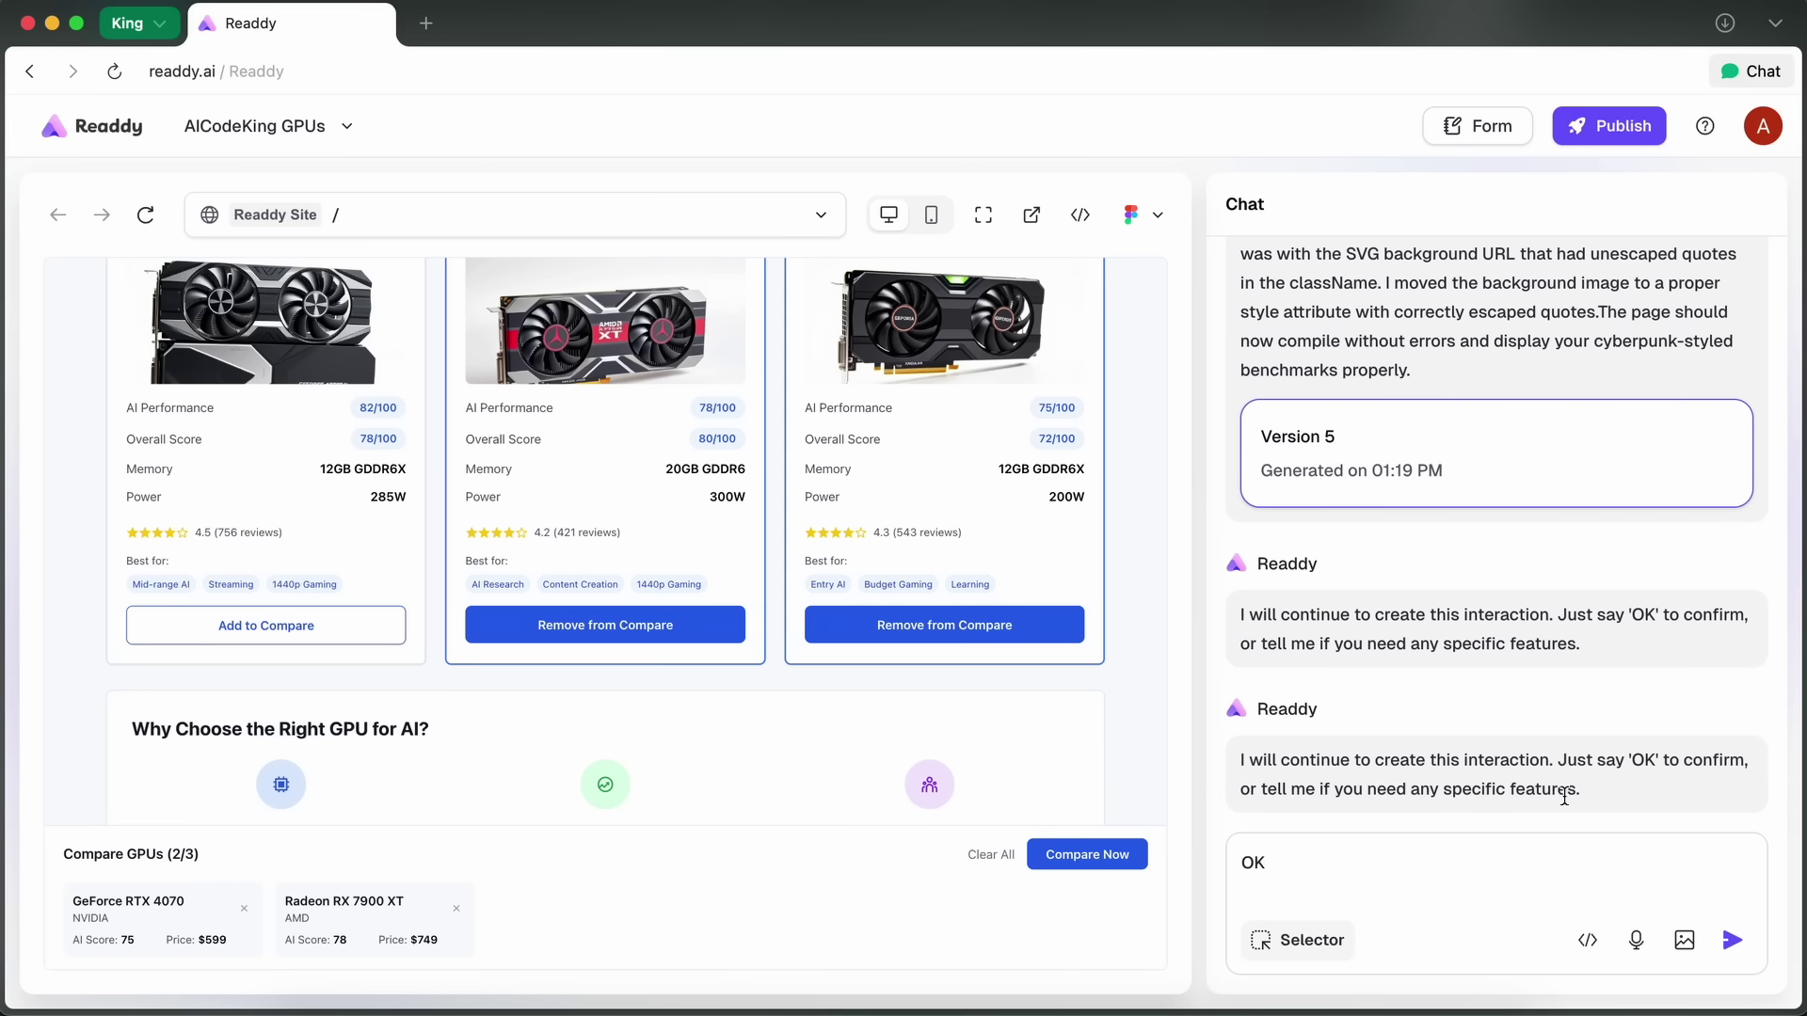
left_click(1731, 940)
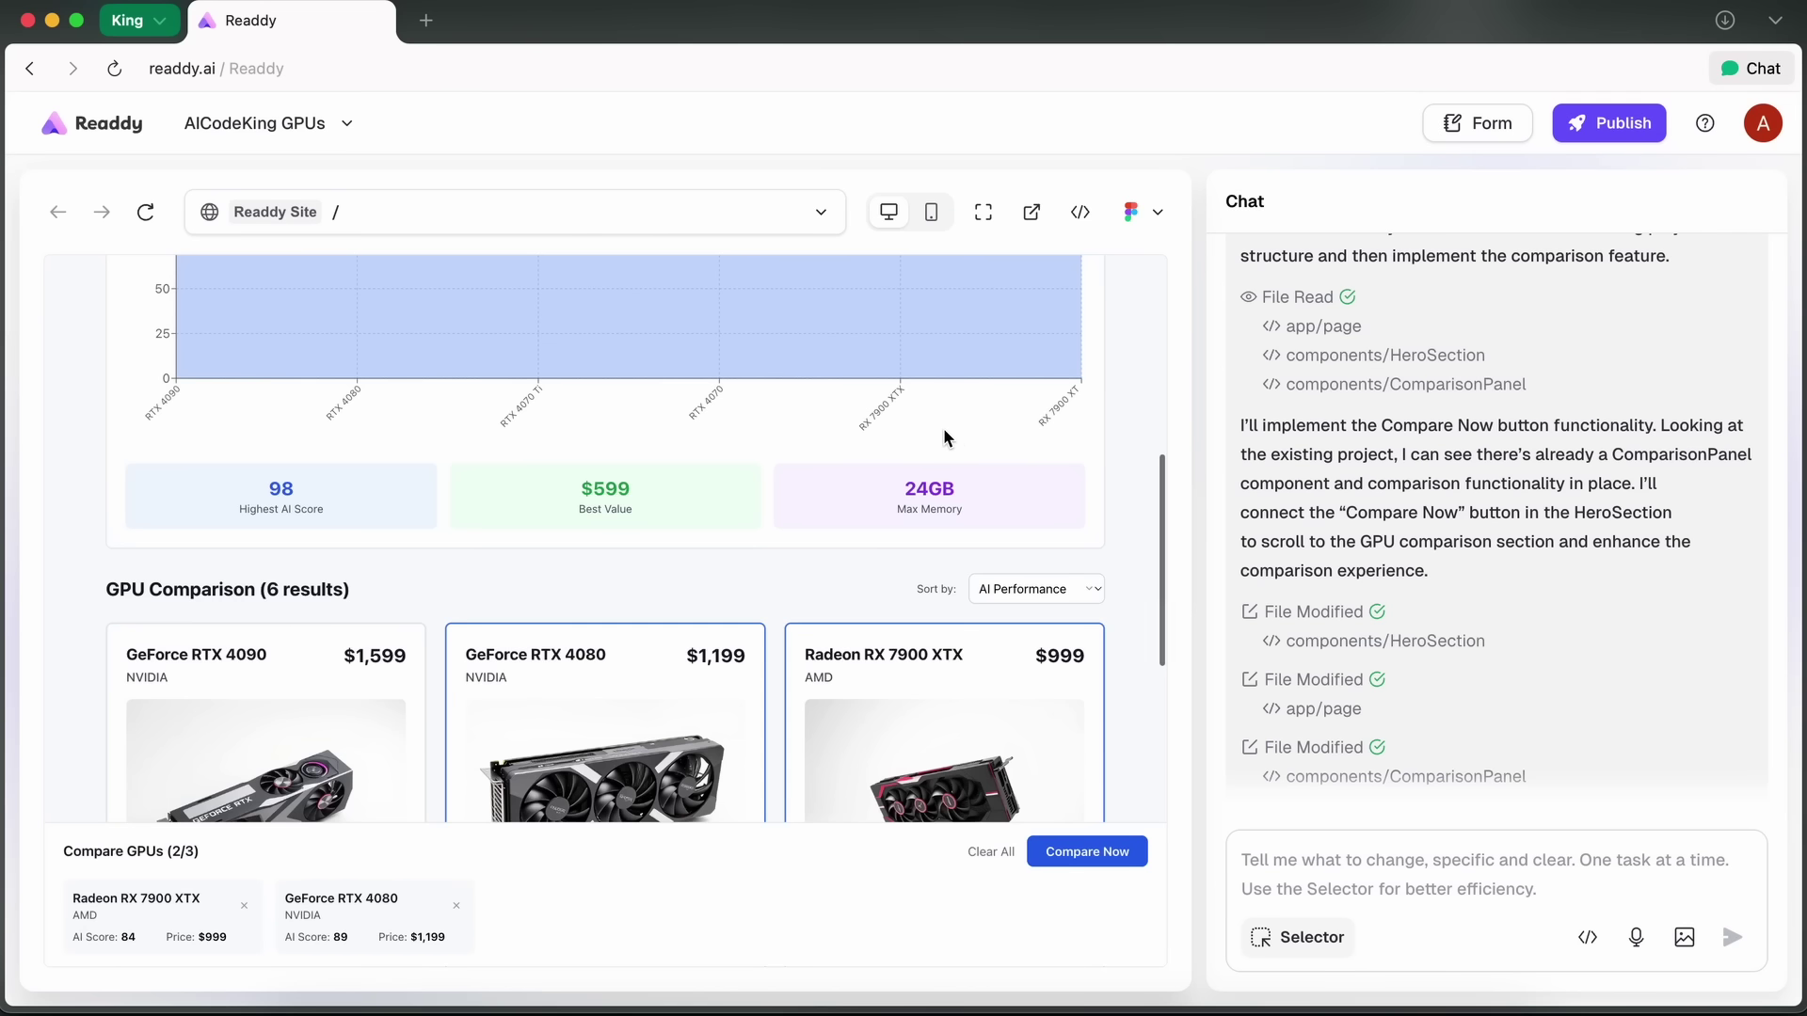
- In mobile preview, swap Radeon RX 7900 XTX for GeForce RTX 4070 Ti, then return to desktop
scroll(943, 427, "up", 3)
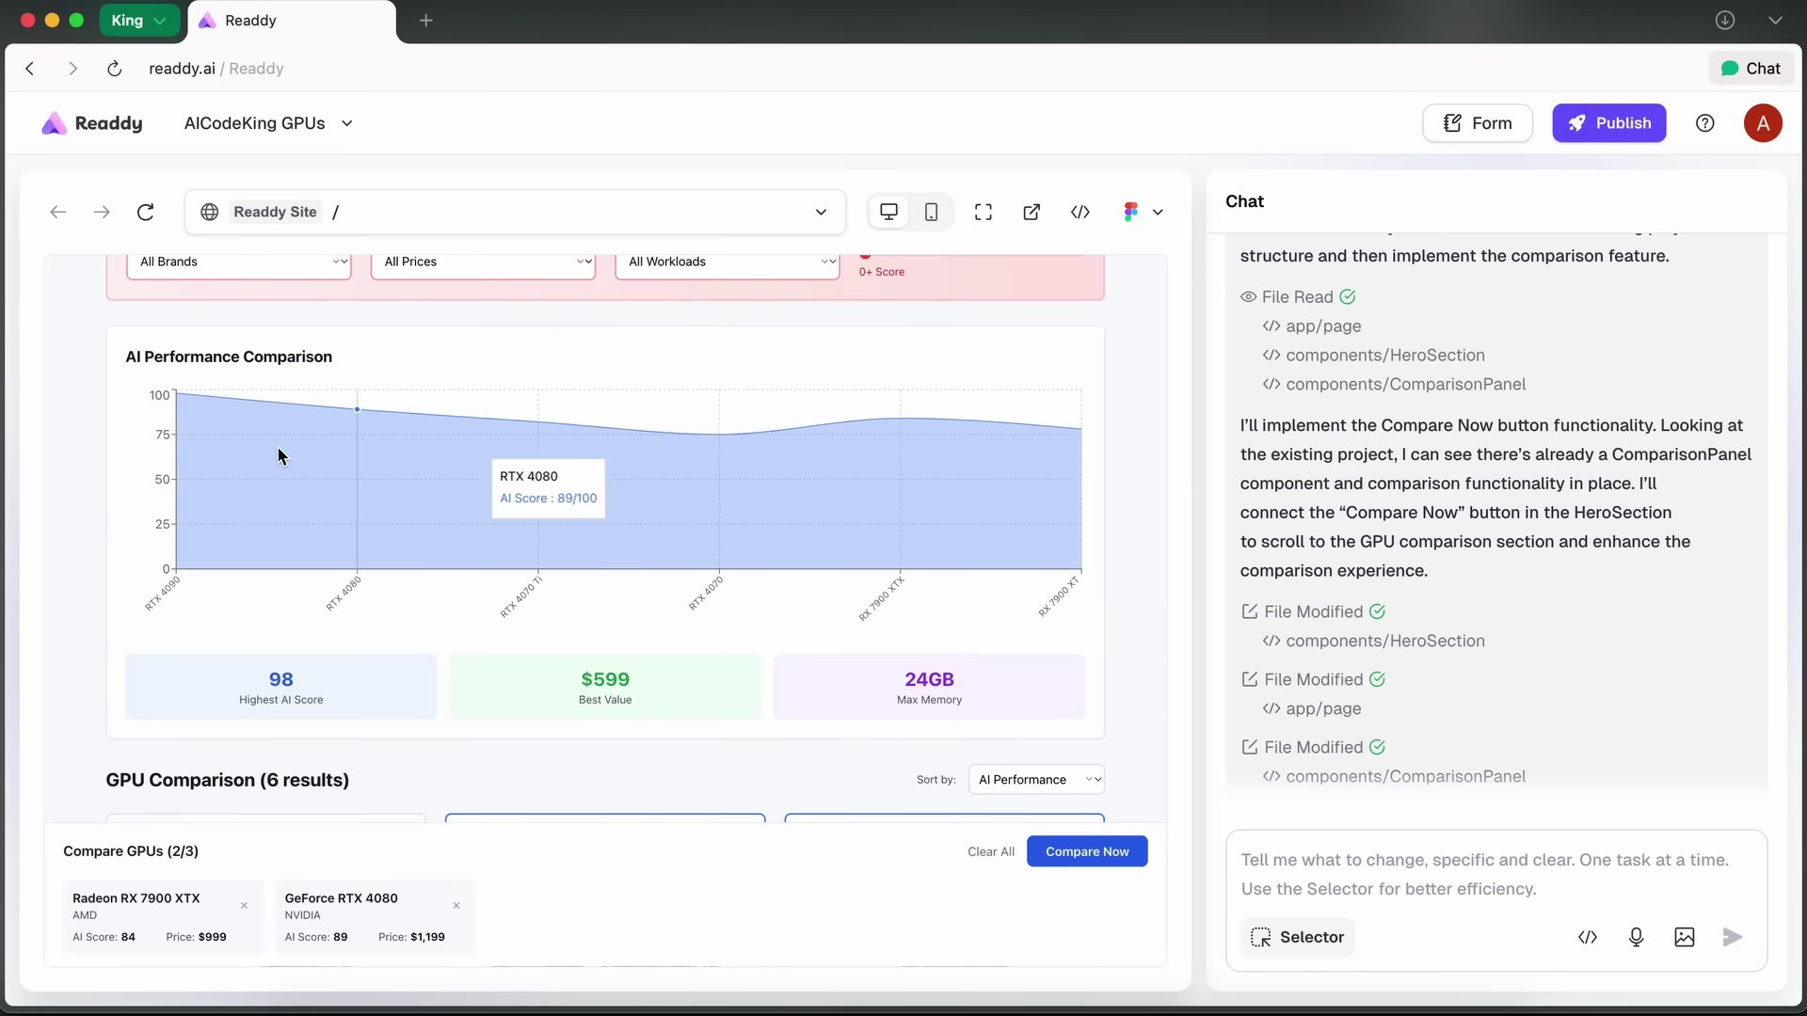
scroll(280, 451, "up", 5)
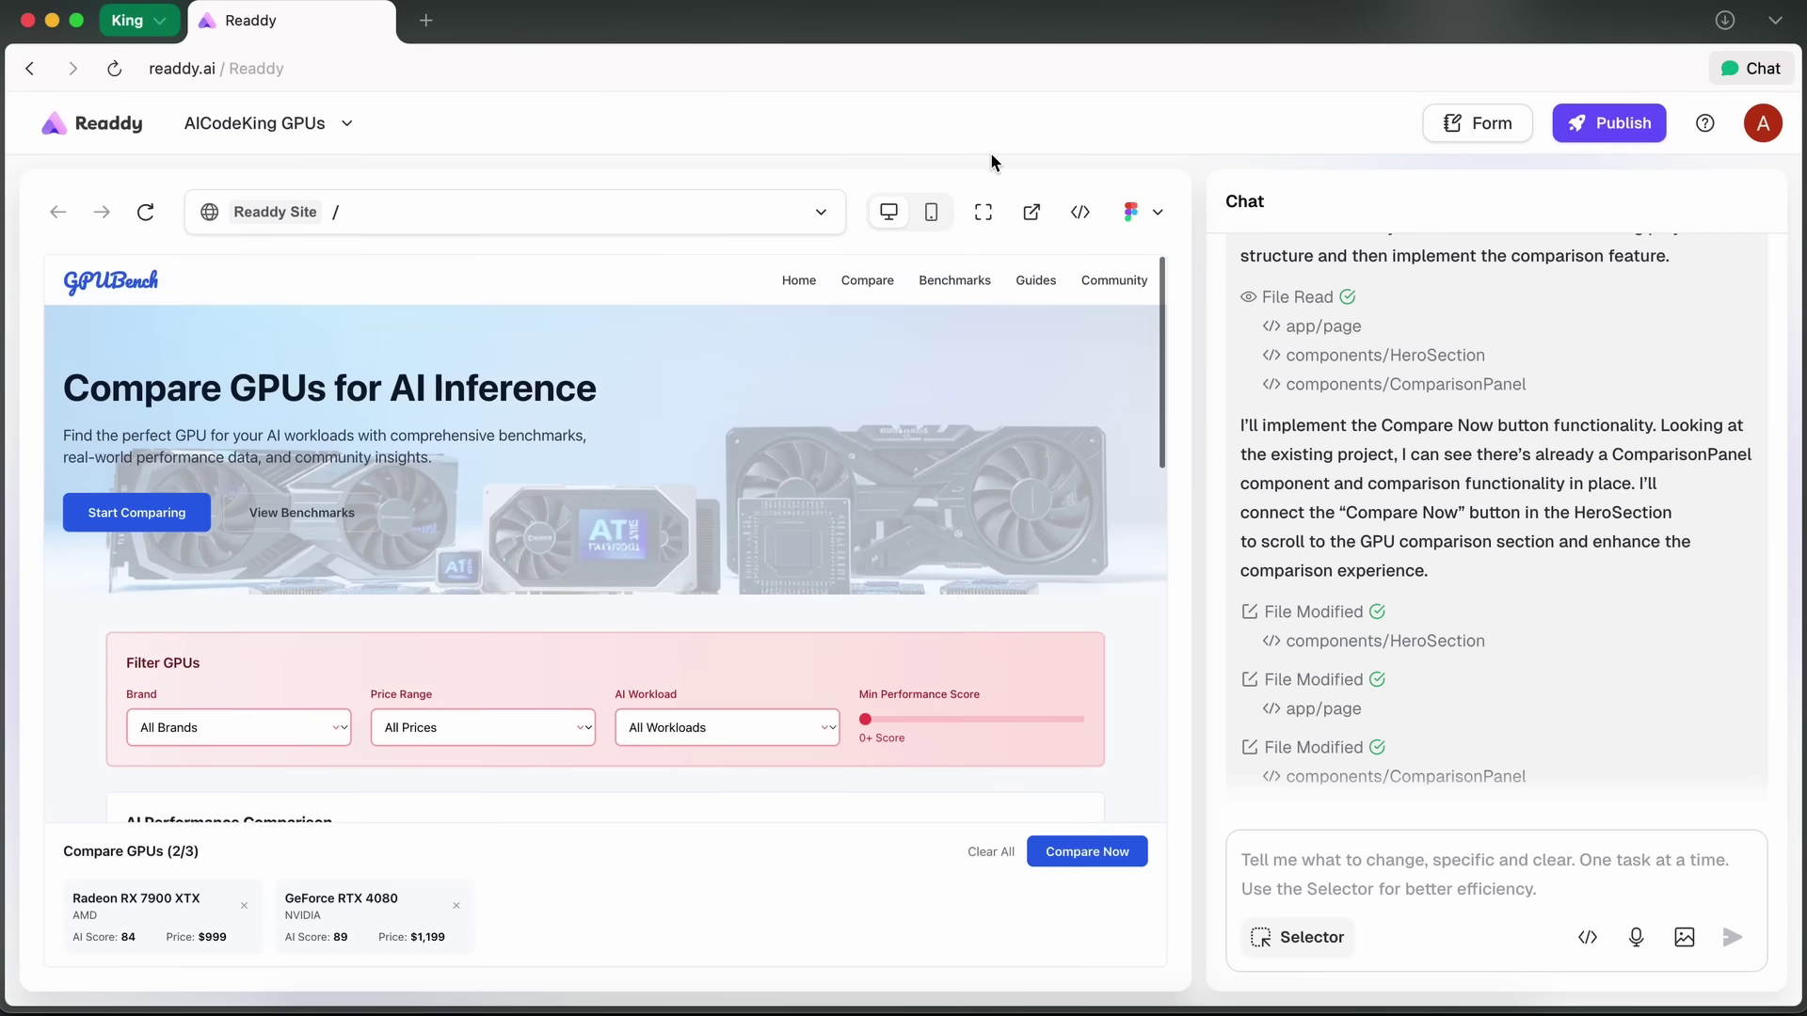
left_click(942, 220)
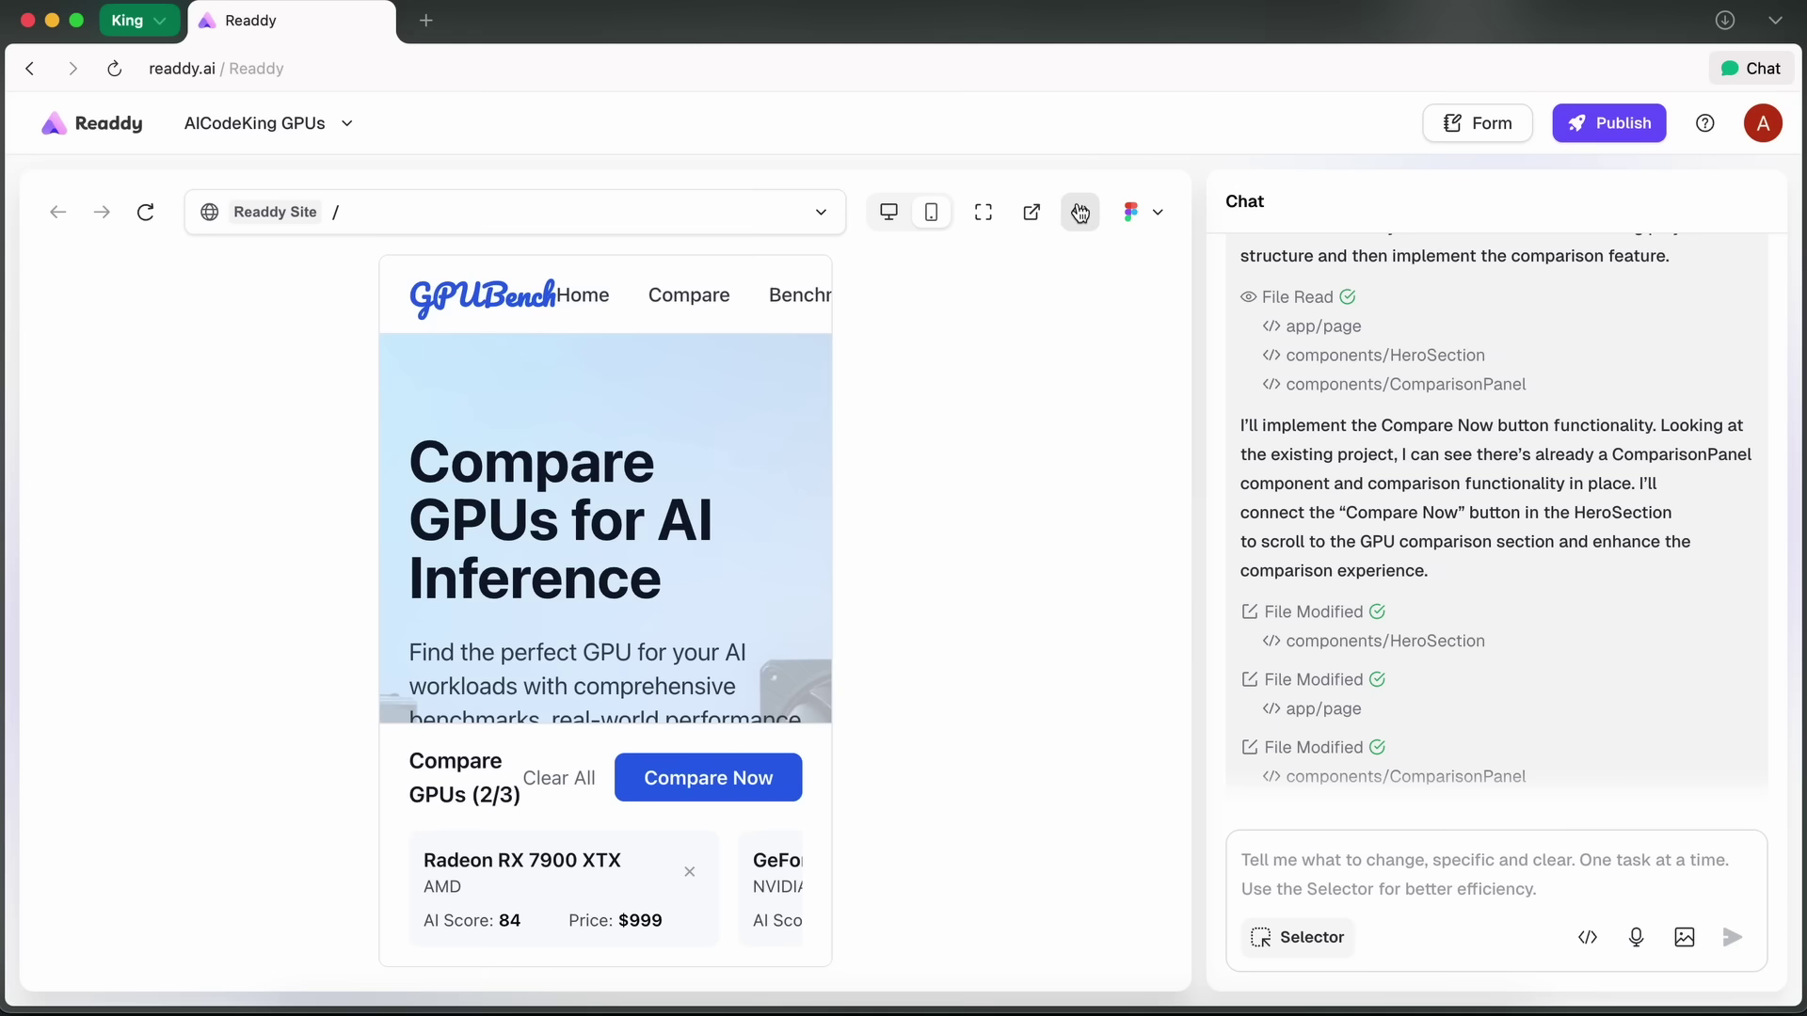
scroll(720, 517, "down", 15)
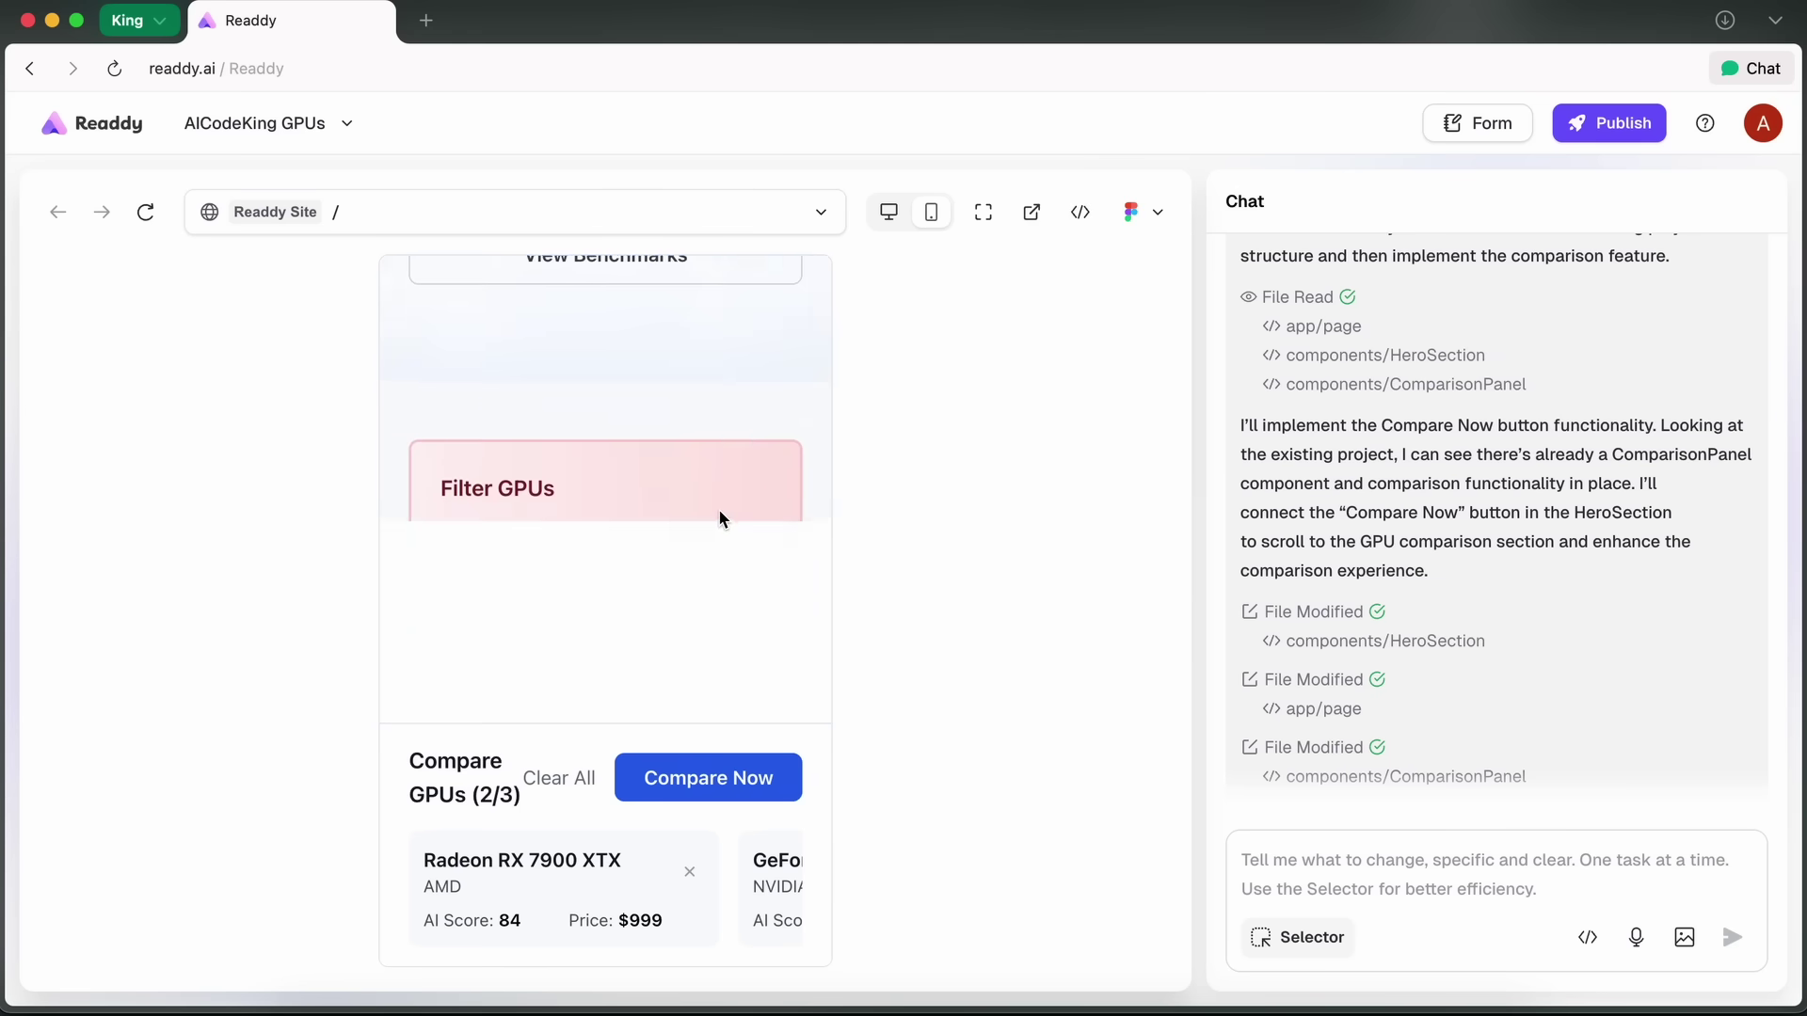
scroll(720, 516, "down", 15)
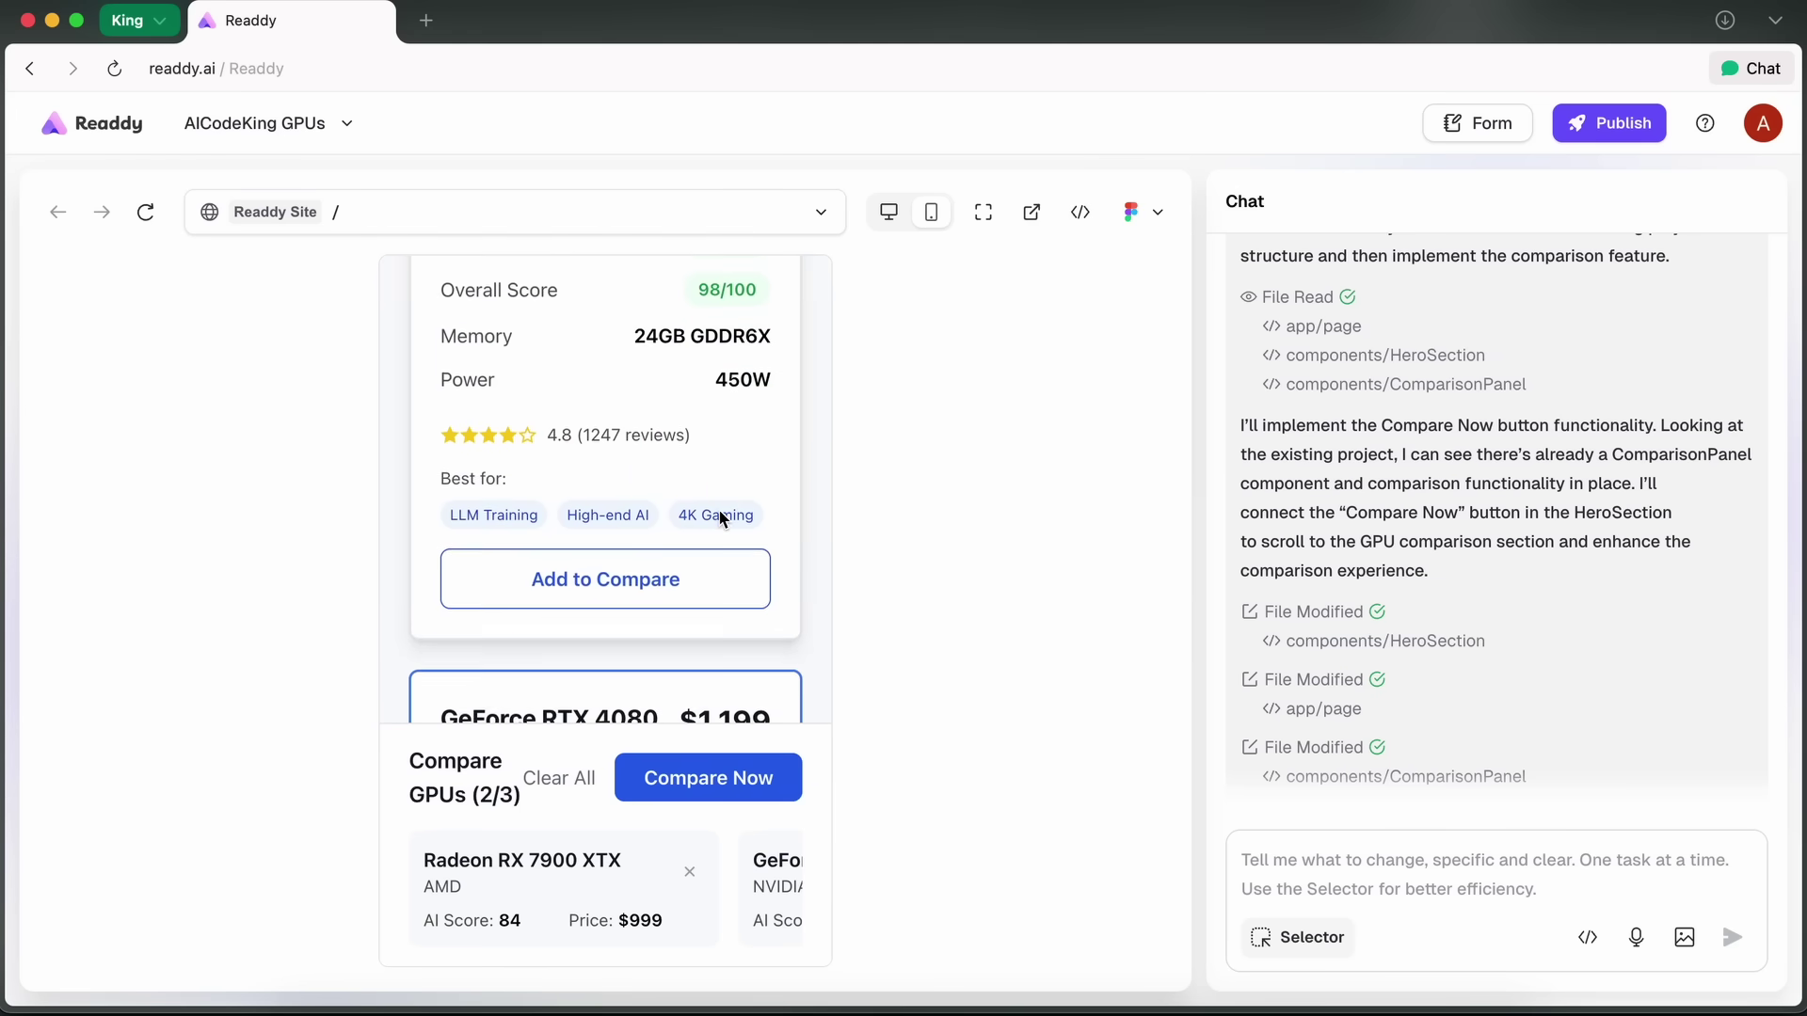
scroll(721, 520, "down", 8)
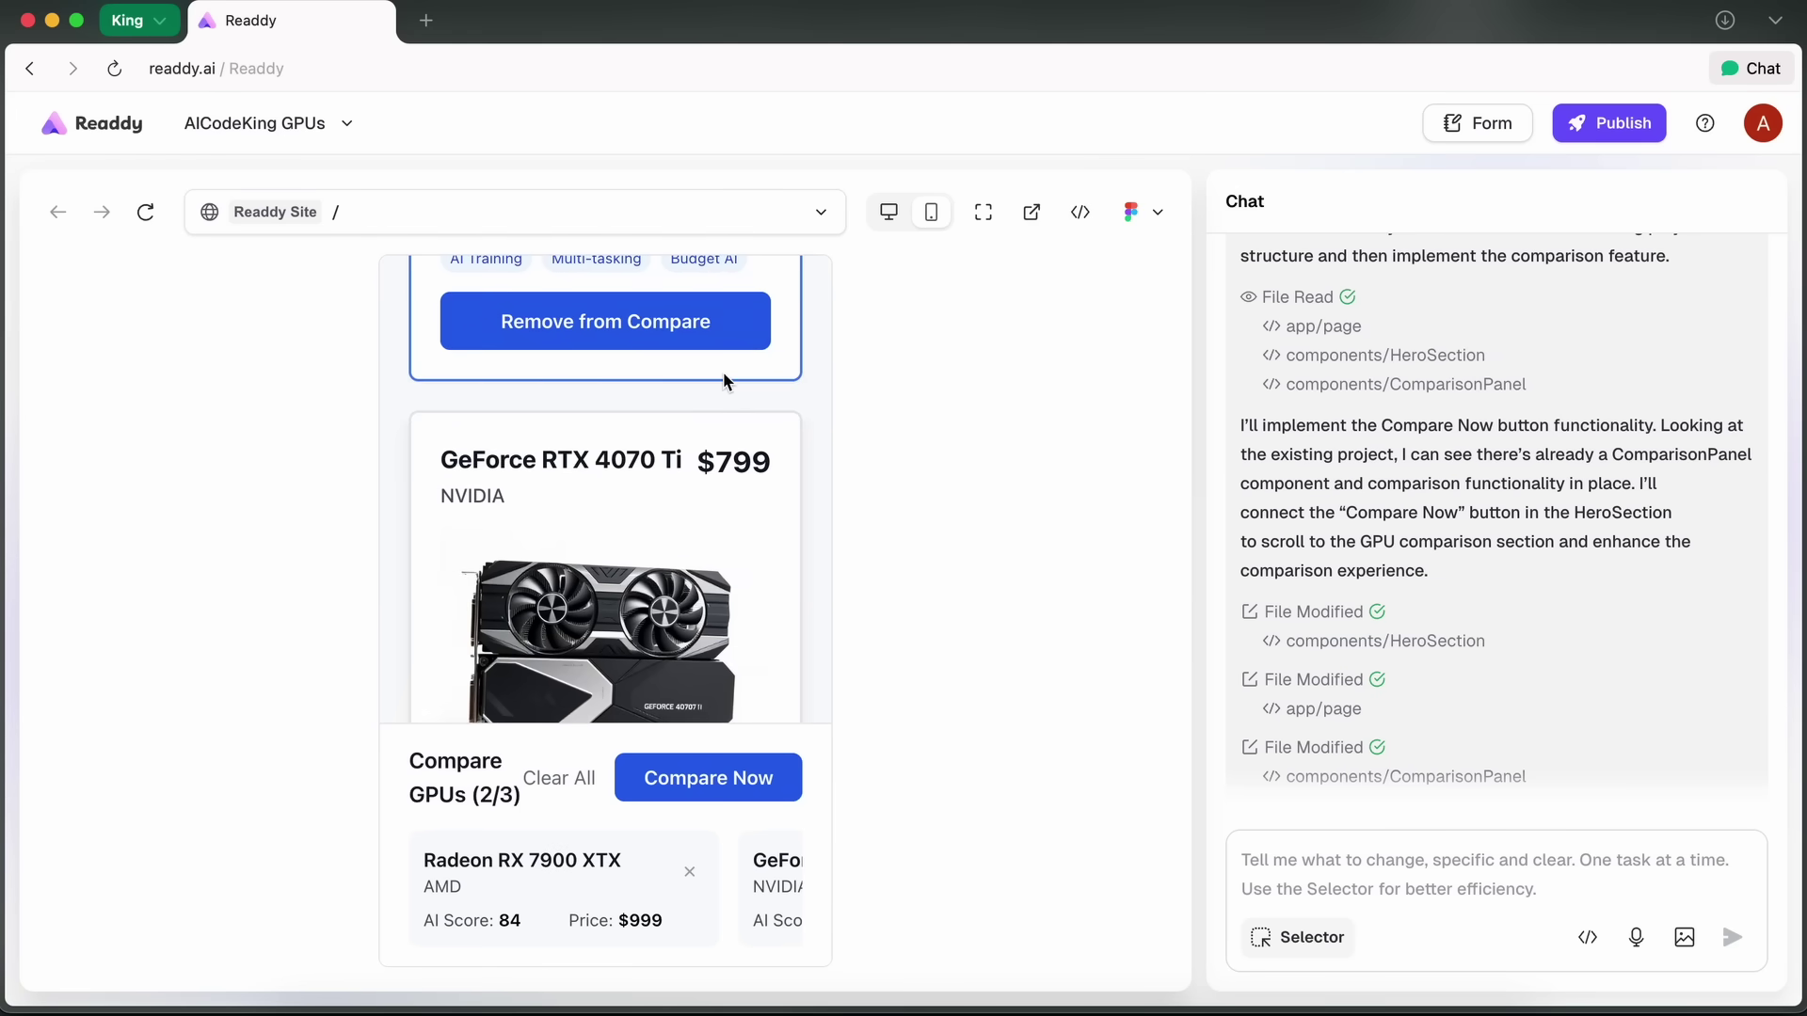
left_click(726, 329)
scroll(702, 528, "down", 6)
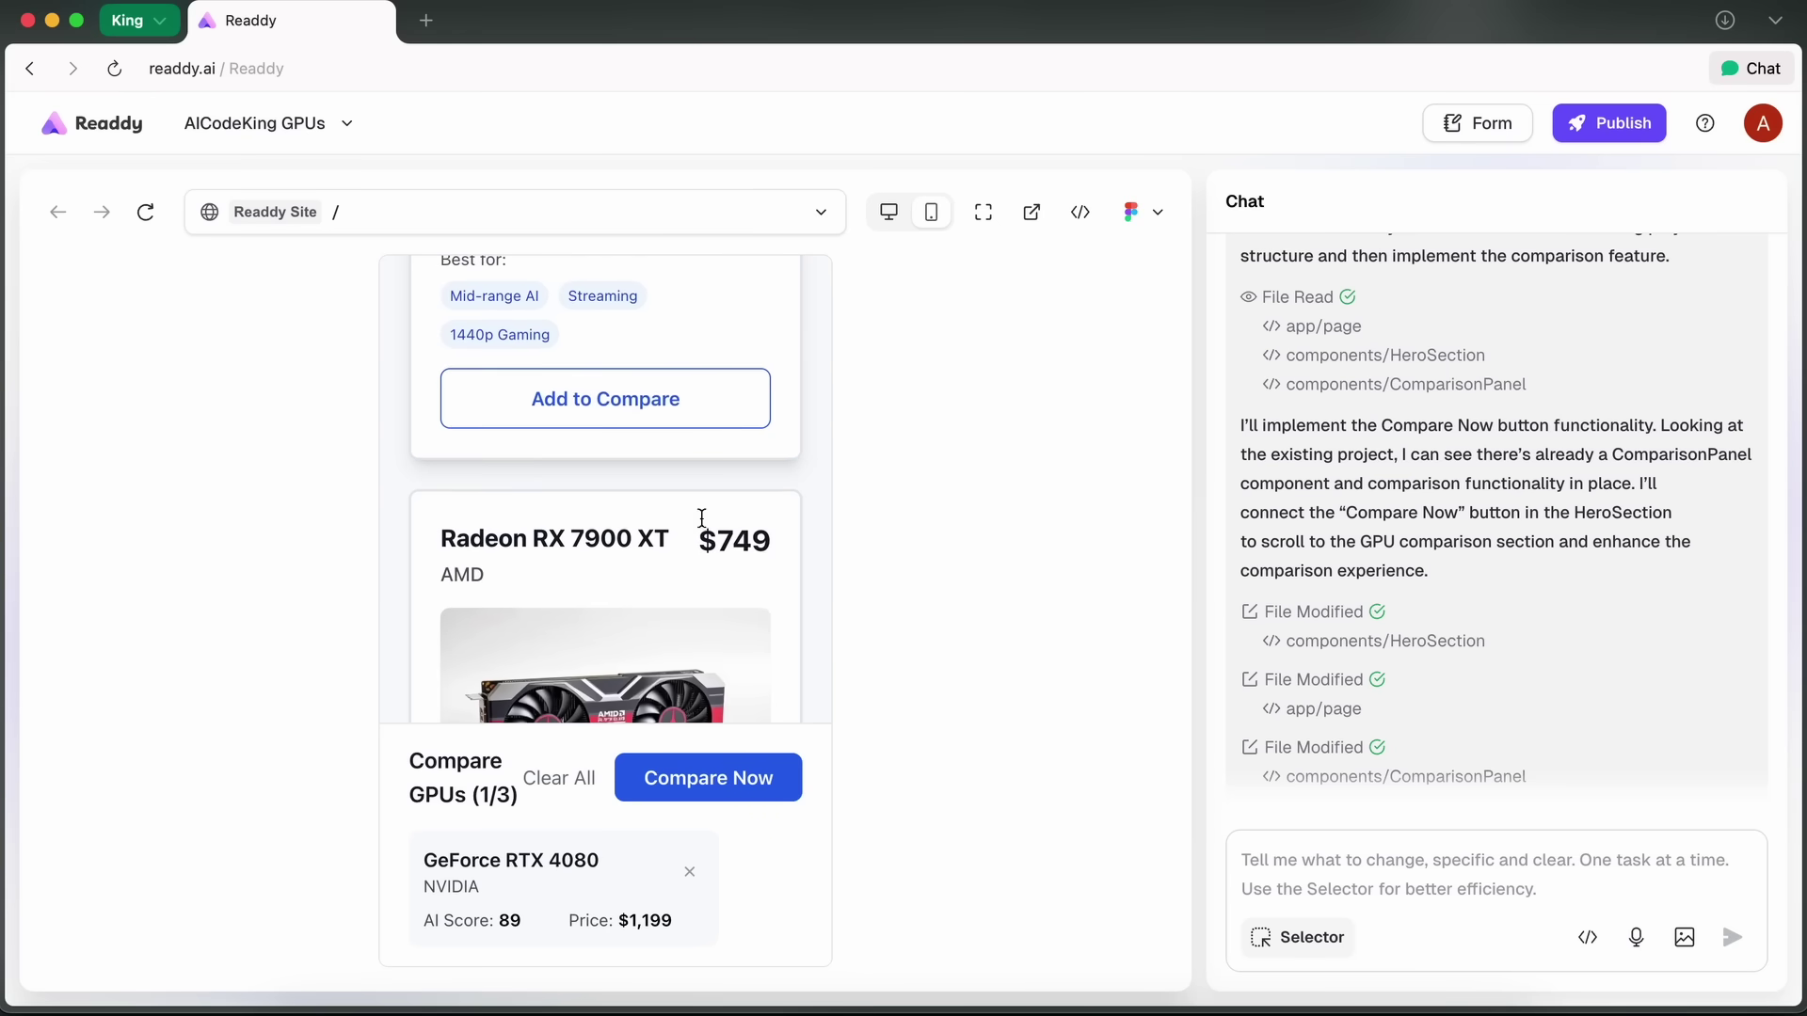
left_click(712, 399)
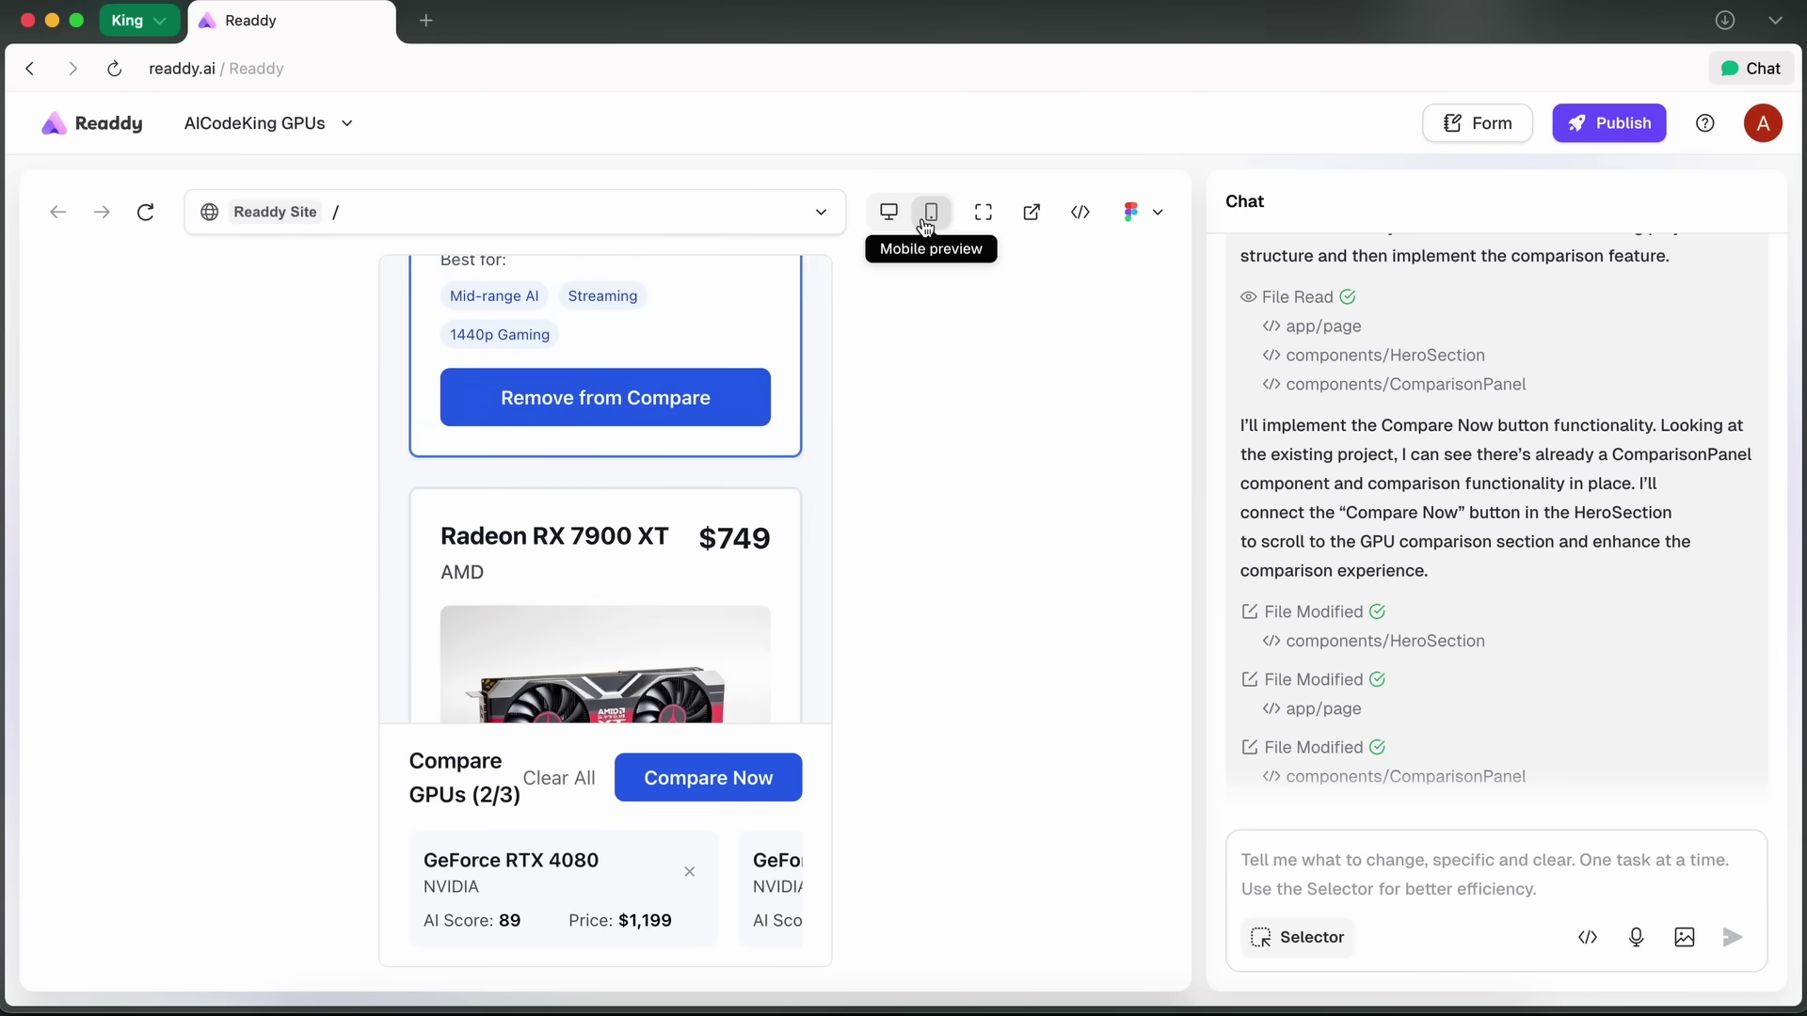
left_click(889, 212)
scroll(927, 446, "up", 3)
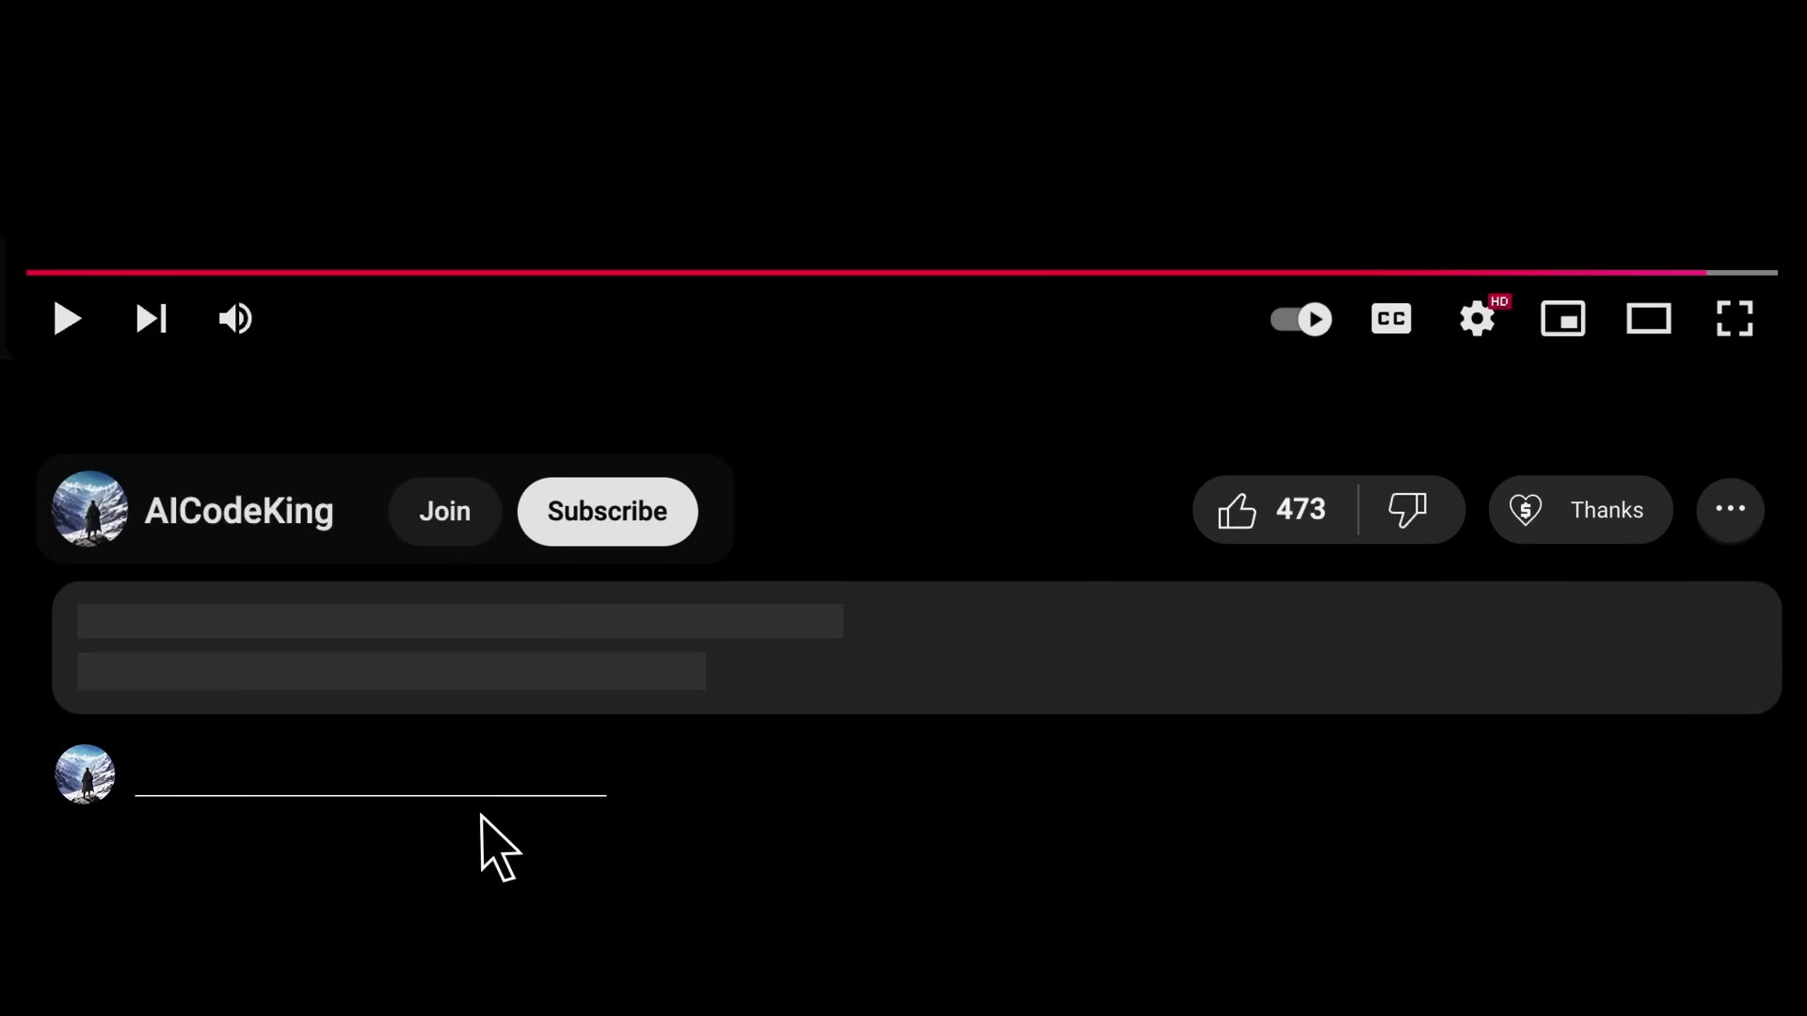
- Subscribe to AICodeKing, like the video, try a $5.00 Super Thanks, then view membership tiers
left_click(650, 527)
left_click(1289, 541)
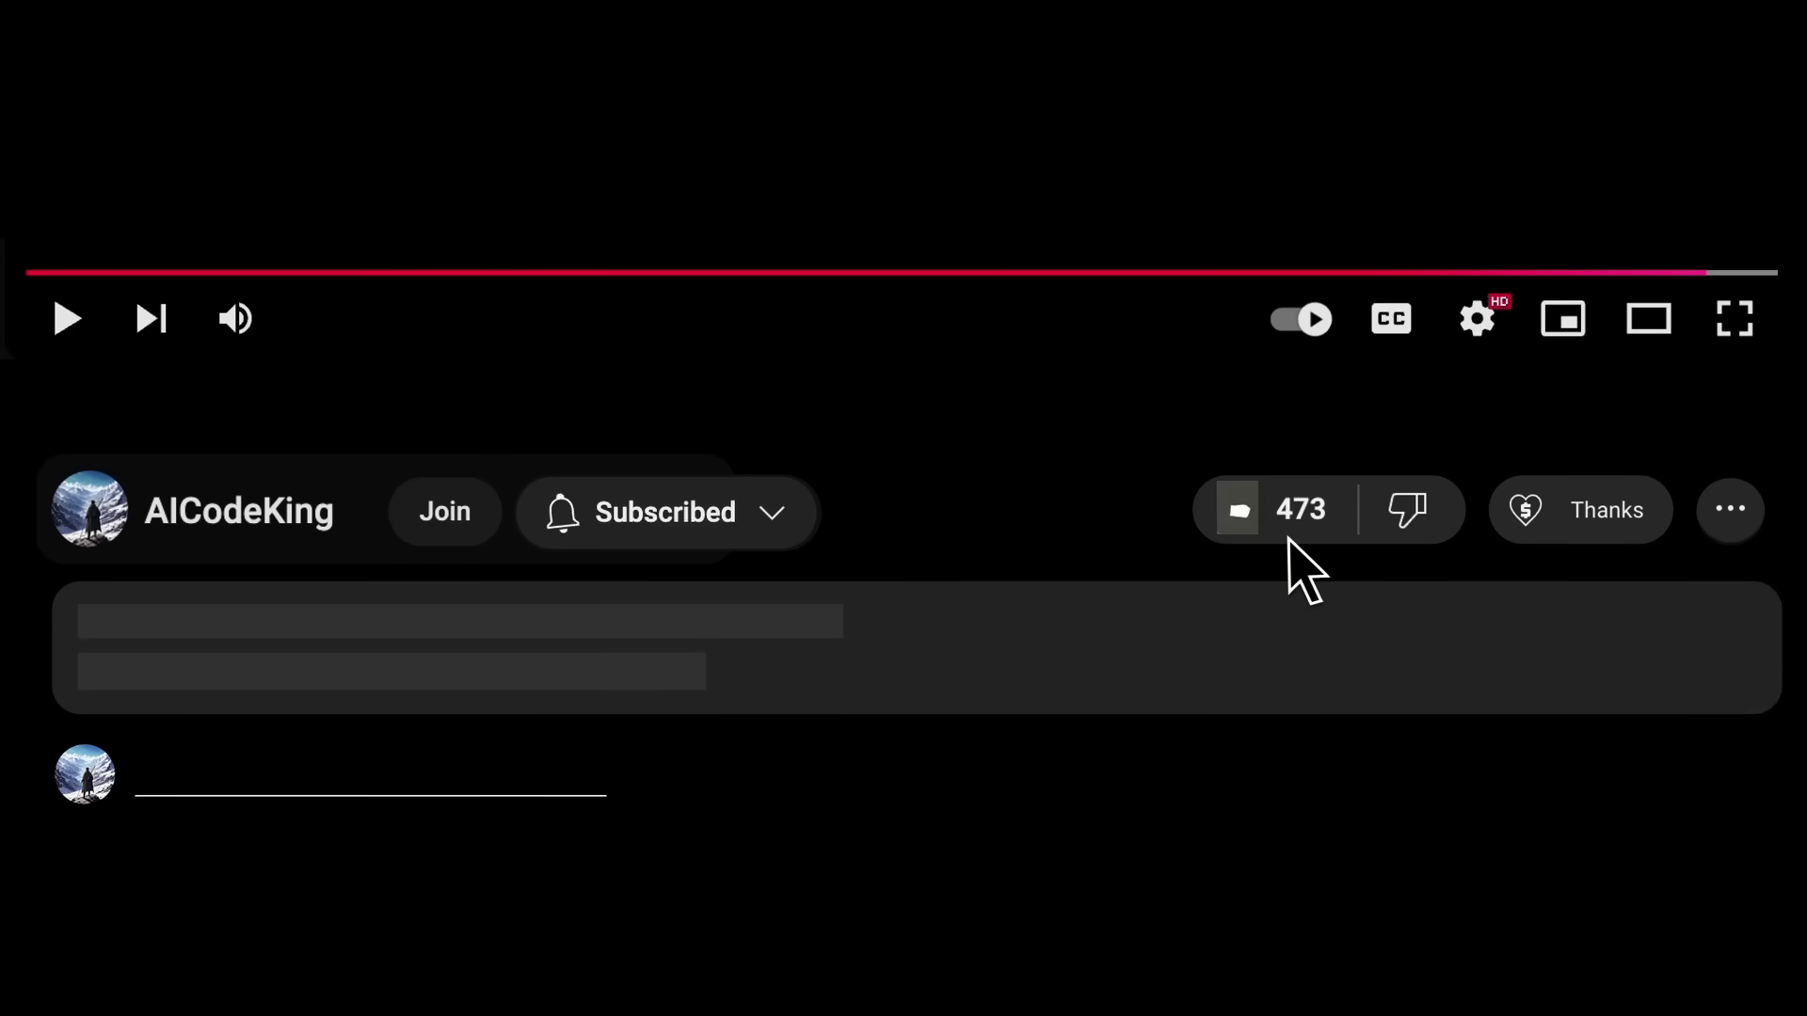
left_click(1591, 536)
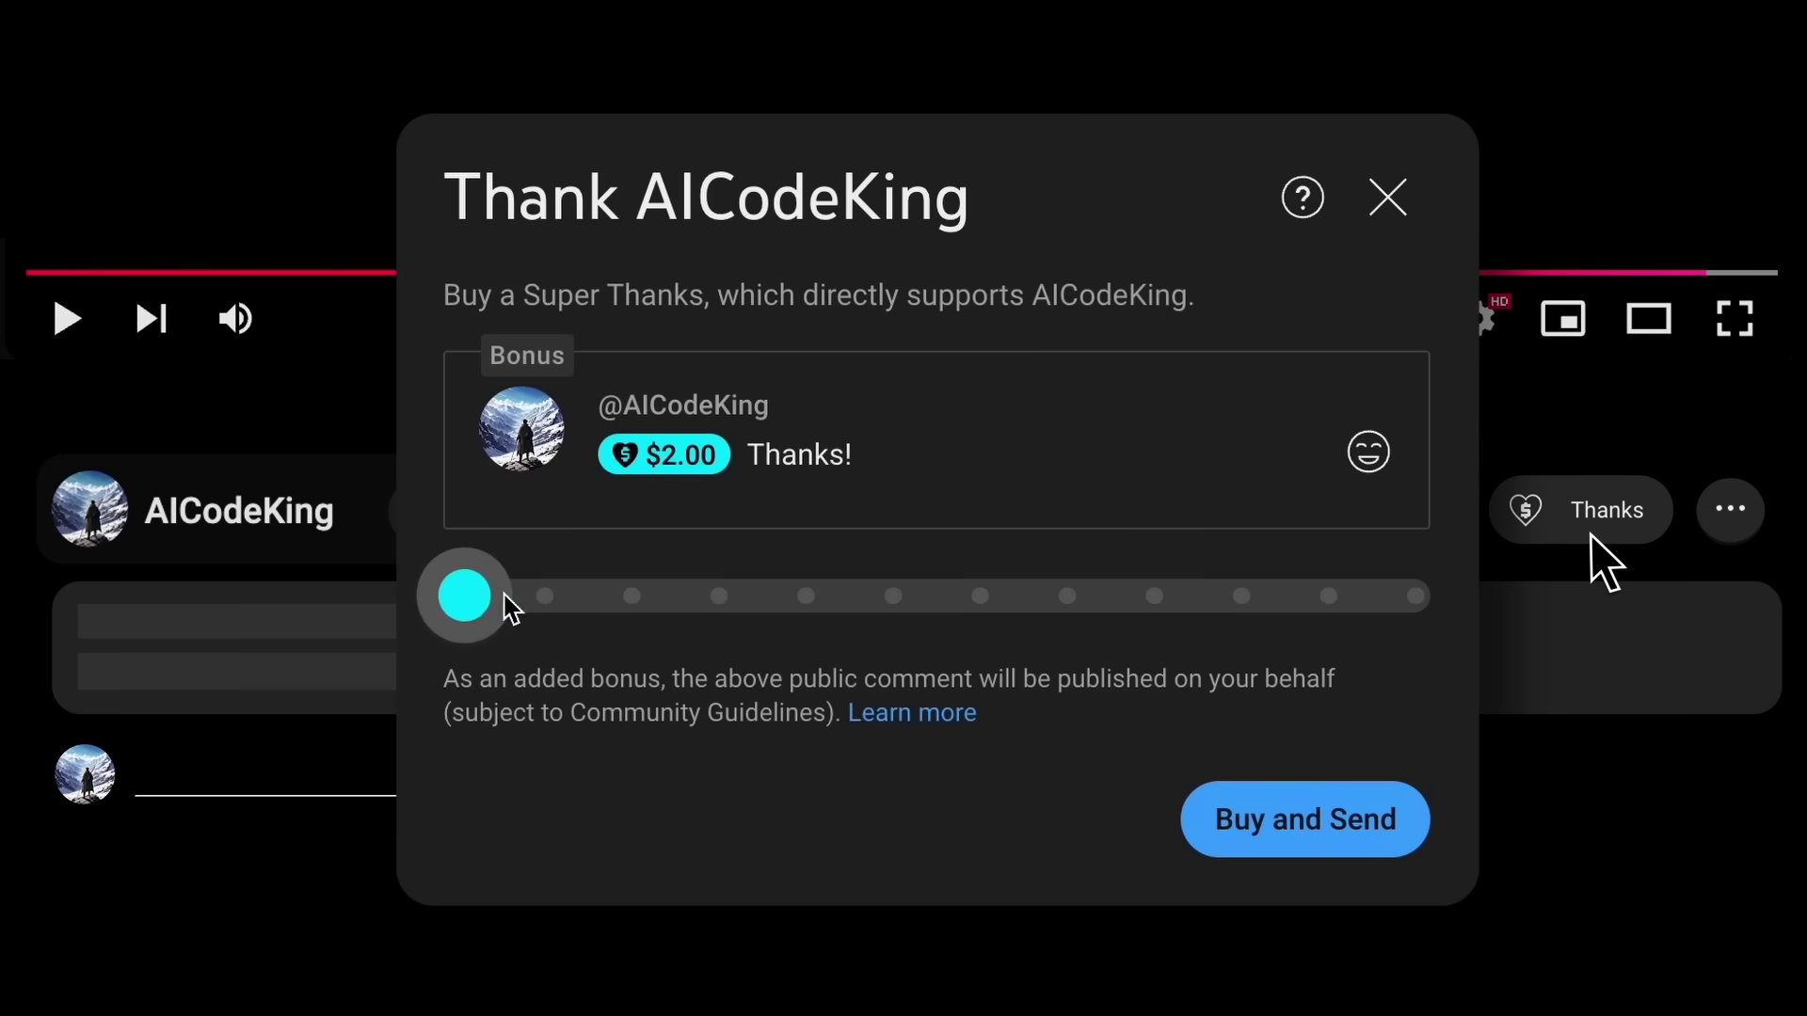
left_click_drag(506, 598, 552, 601)
key("Escape")
left_click(450, 546)
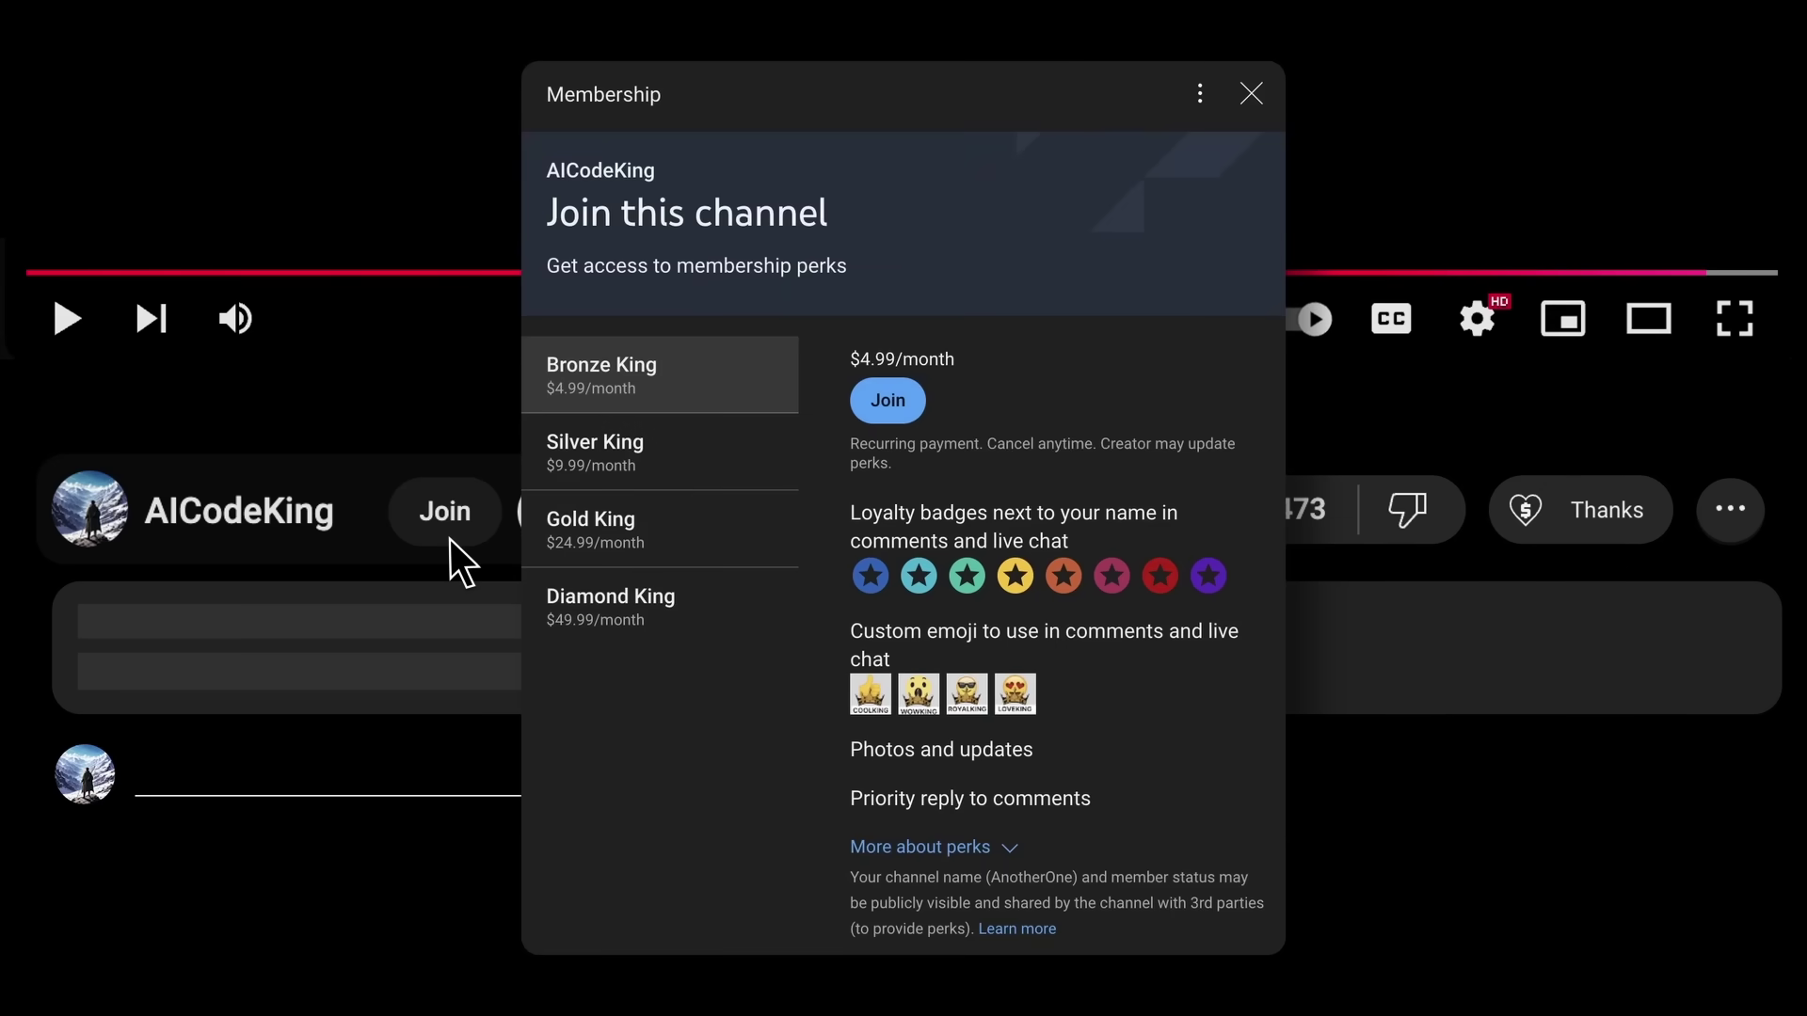